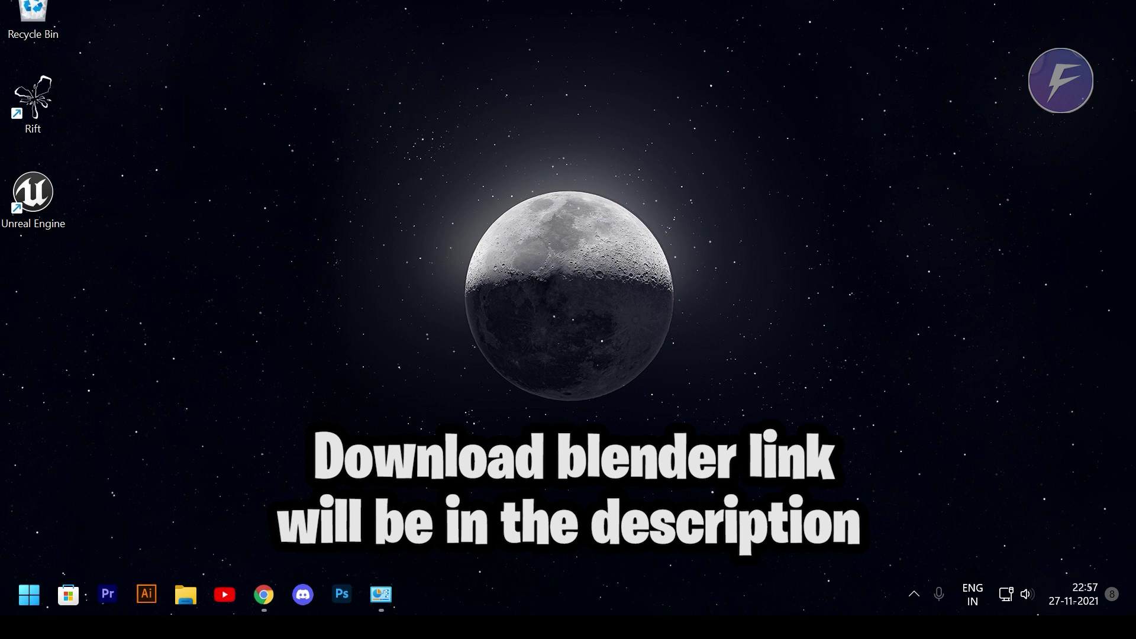
Download the Blender 2.93.6 Windows installer from blender.org and save it to the Desktop as blender-2.93.6-windows-x64.msi.
left_click(268, 593)
left_click(537, 260)
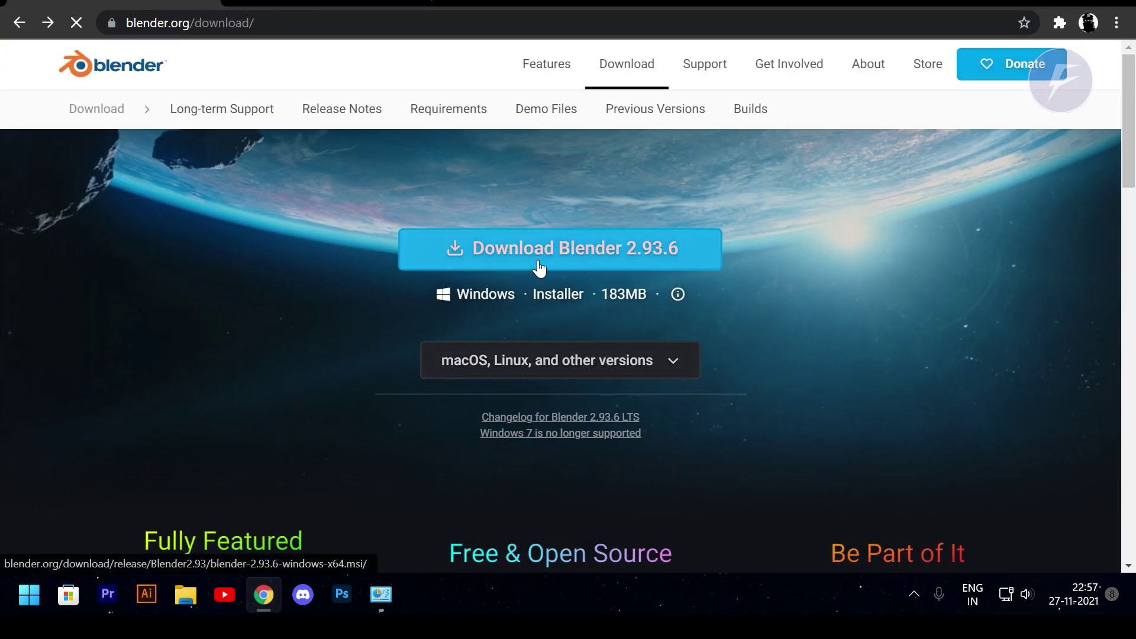
scroll(538, 265, "down", 7)
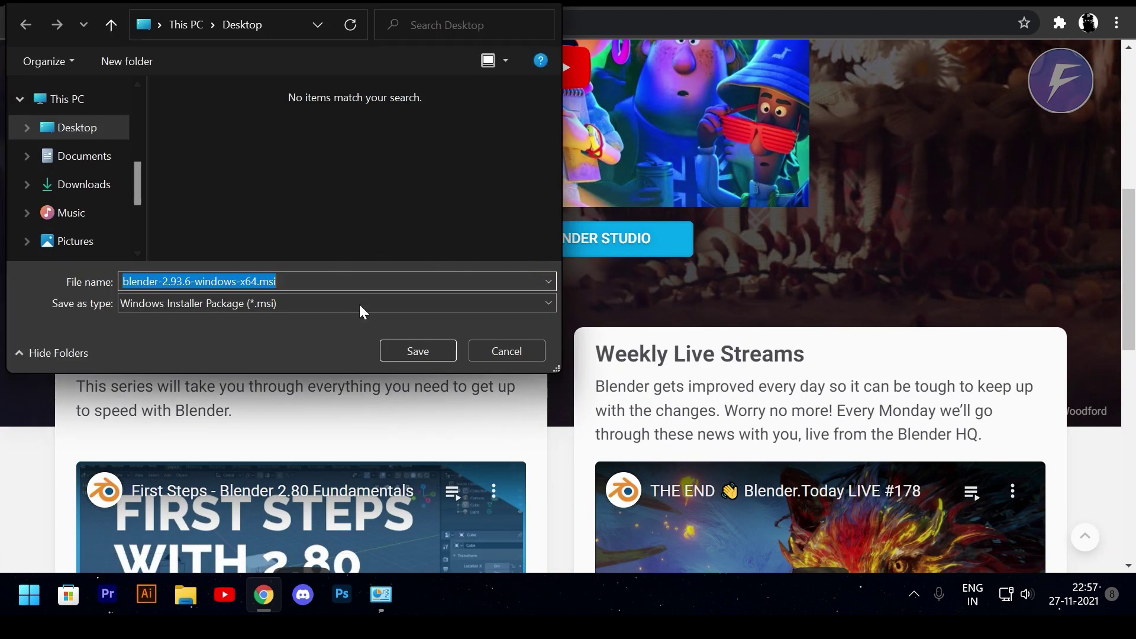
left_click(396, 353)
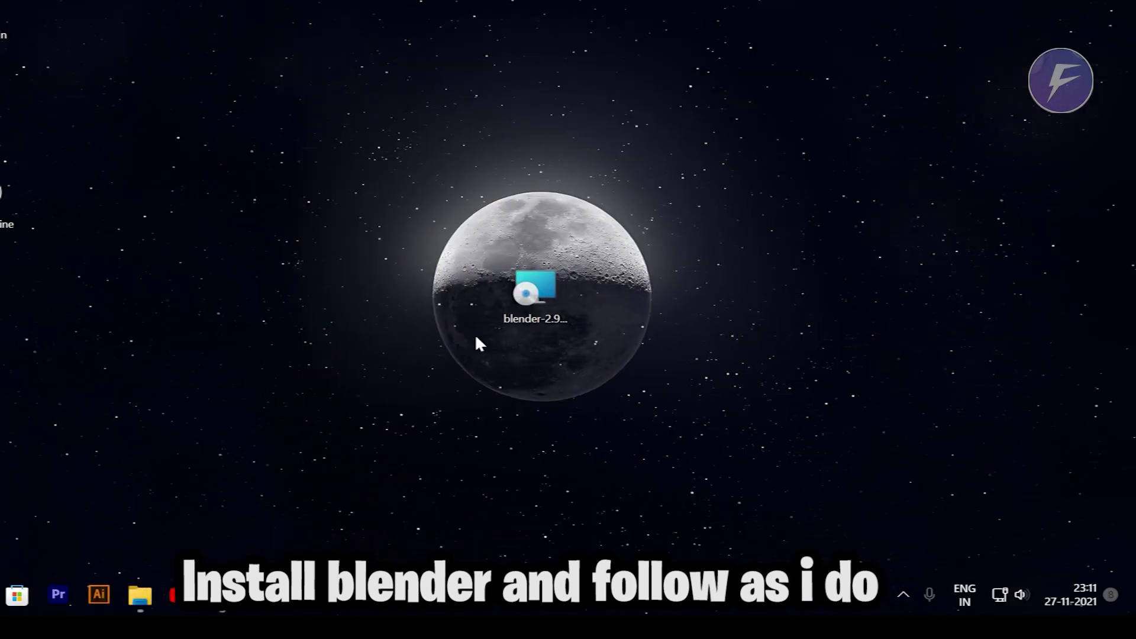
Launch the downloaded Blender installer and accept the terms of the license agreement.
double_click(566, 307)
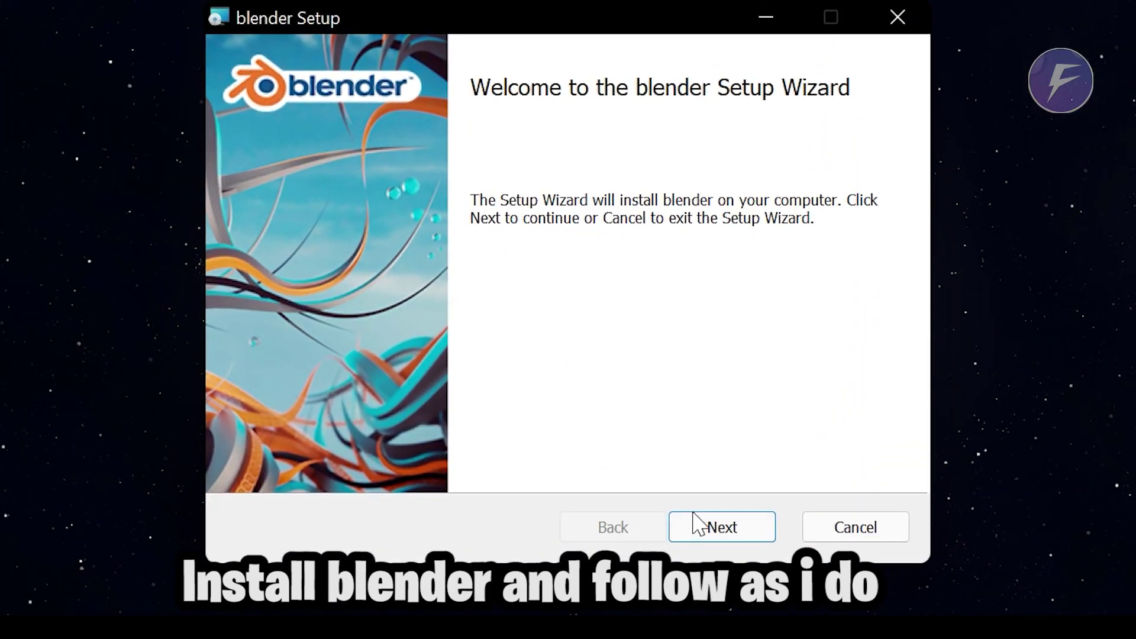
left_click(654, 428)
left_click(542, 464)
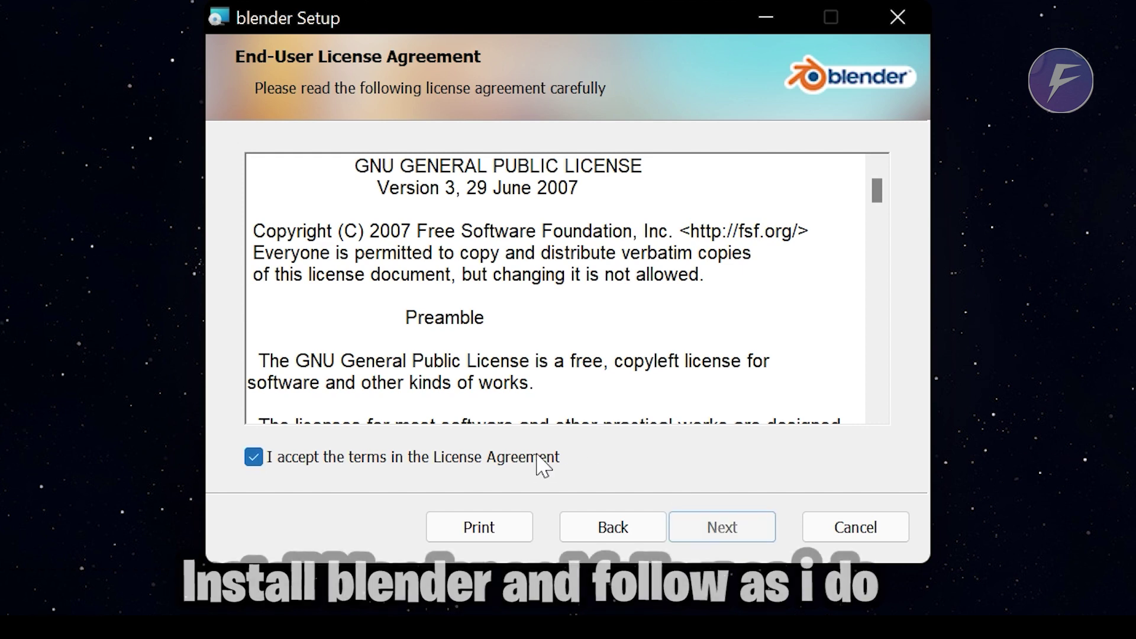
left_click(744, 536)
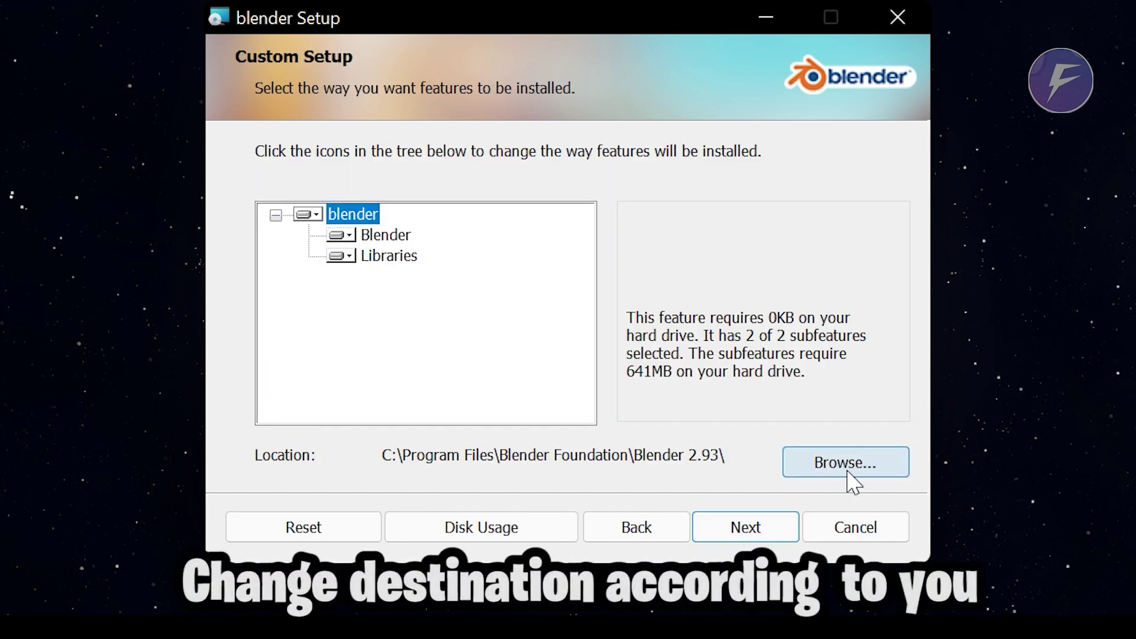
Change the Blender installation destination folder to the root of the D: drive.
left_click(828, 461)
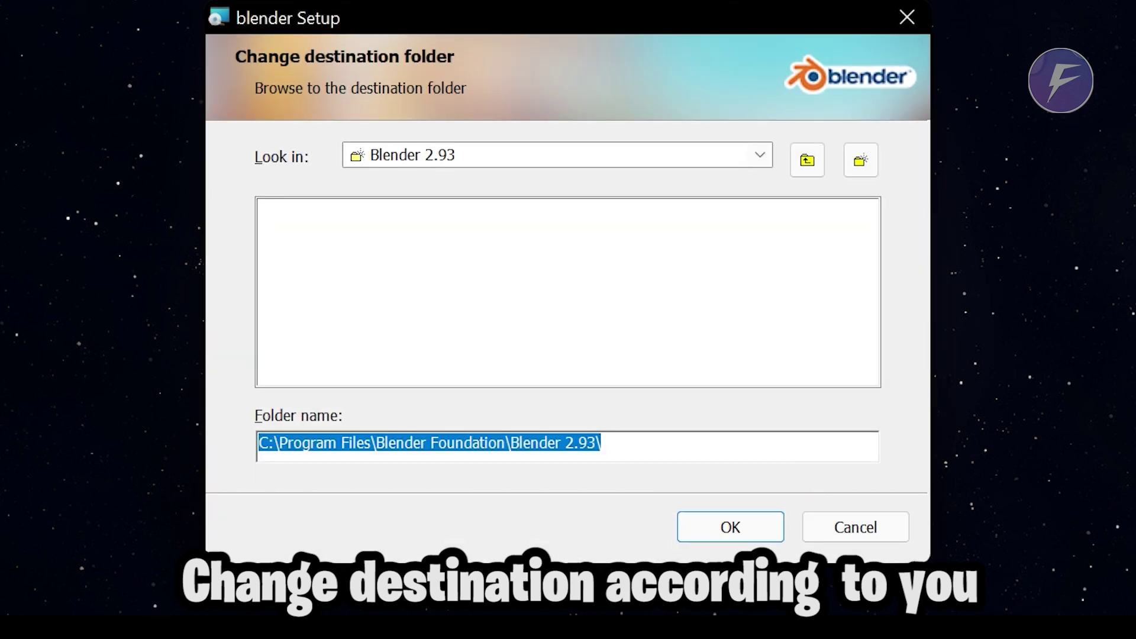
left_click(807, 166)
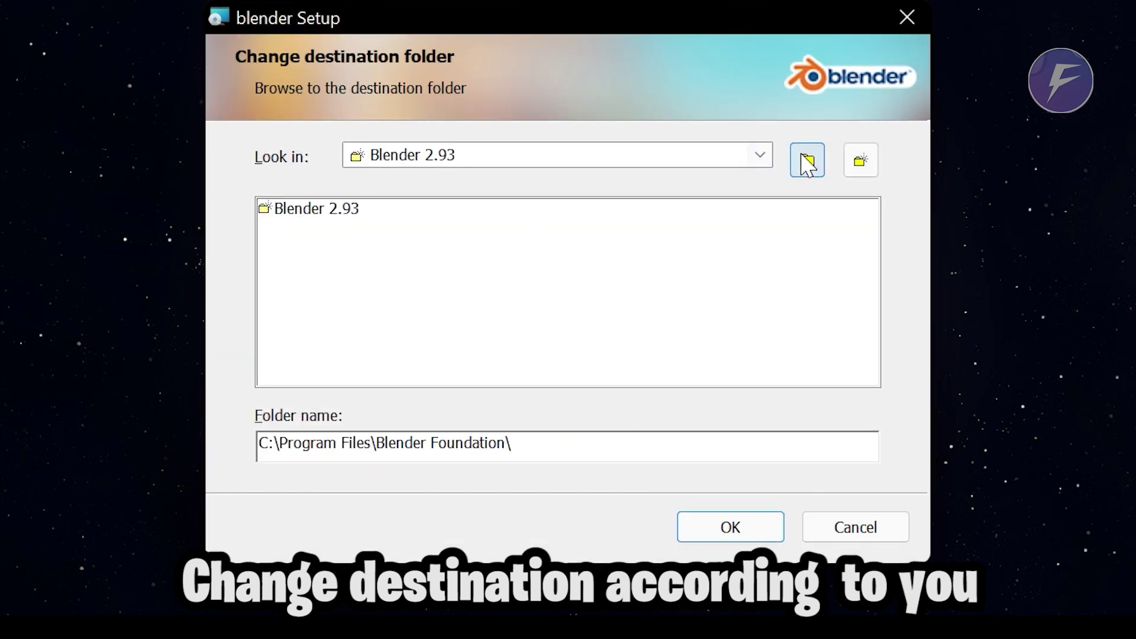
left_click(807, 165)
left_click(807, 166)
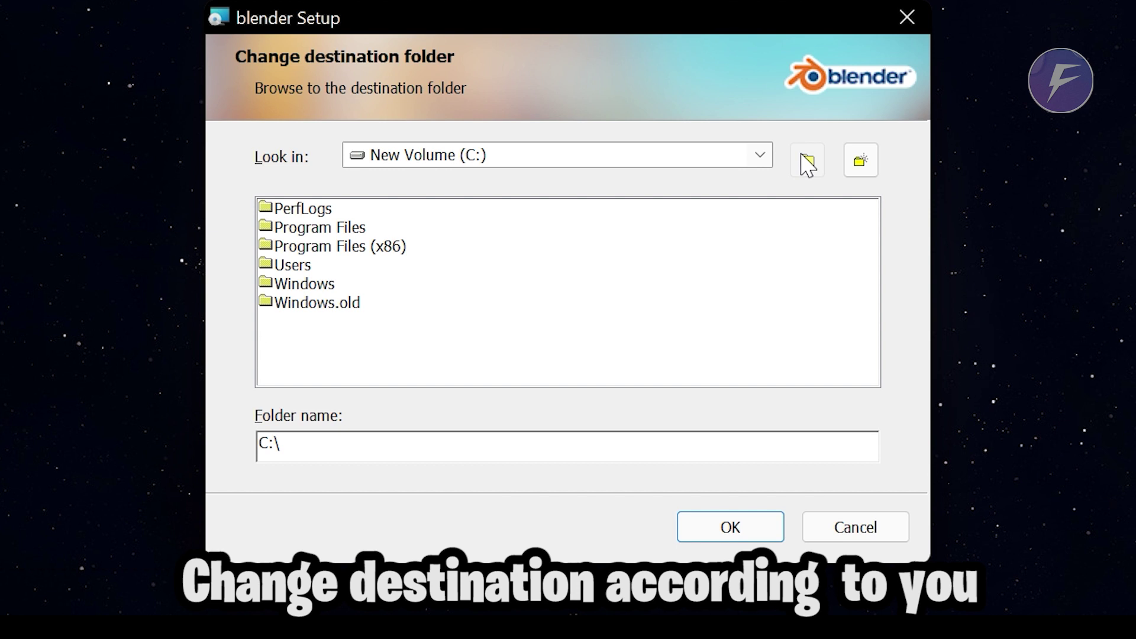
left_click(762, 156)
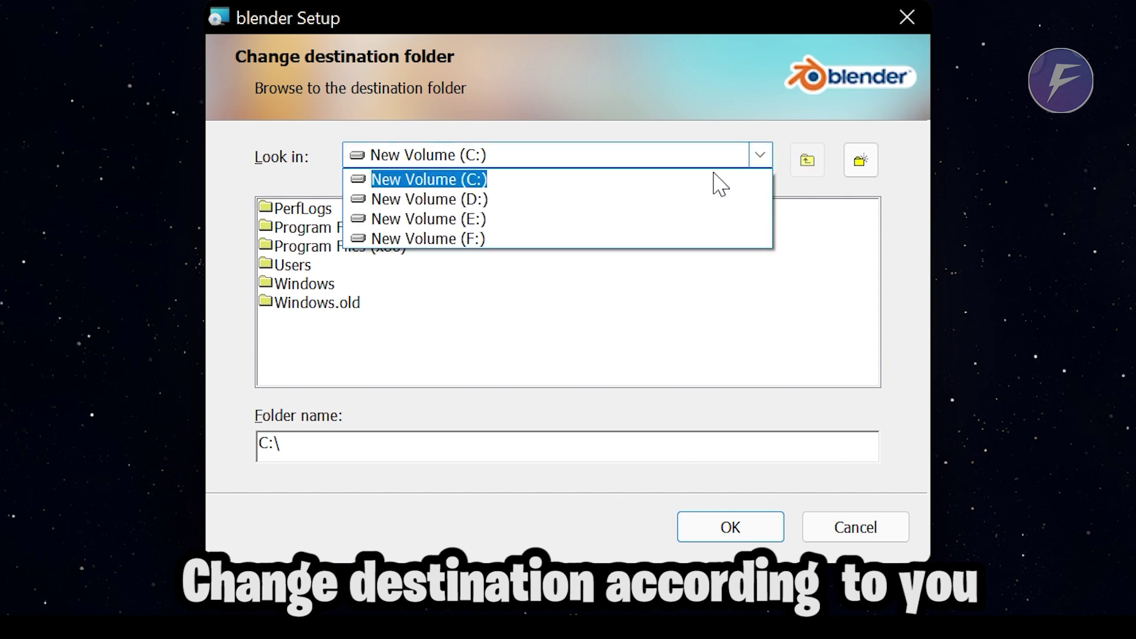
left_click(603, 207)
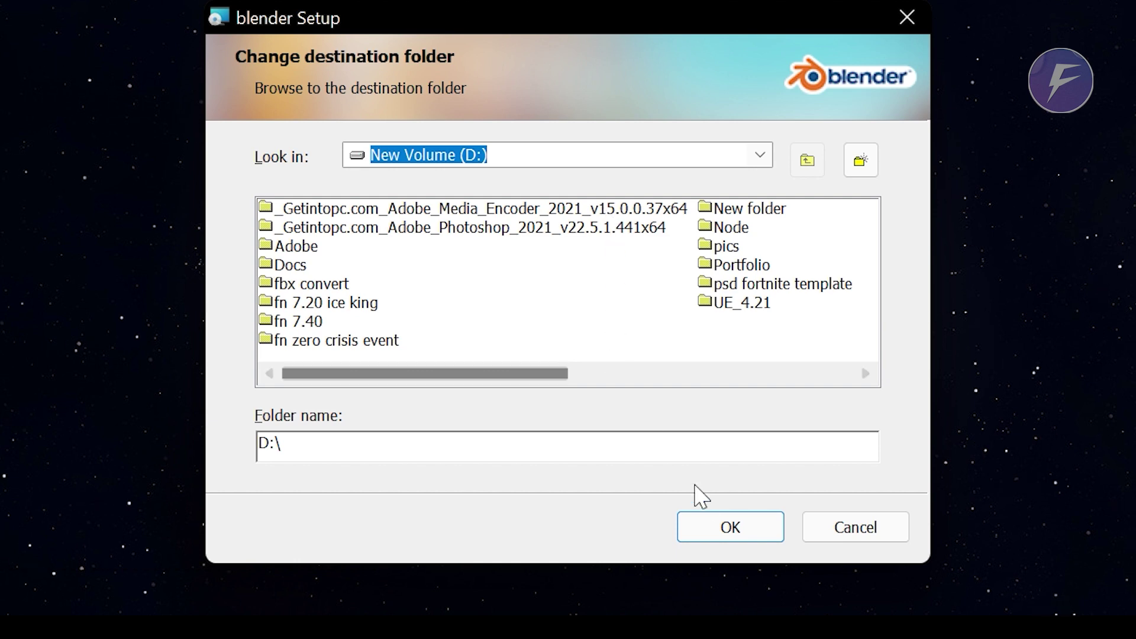
left_click(731, 537)
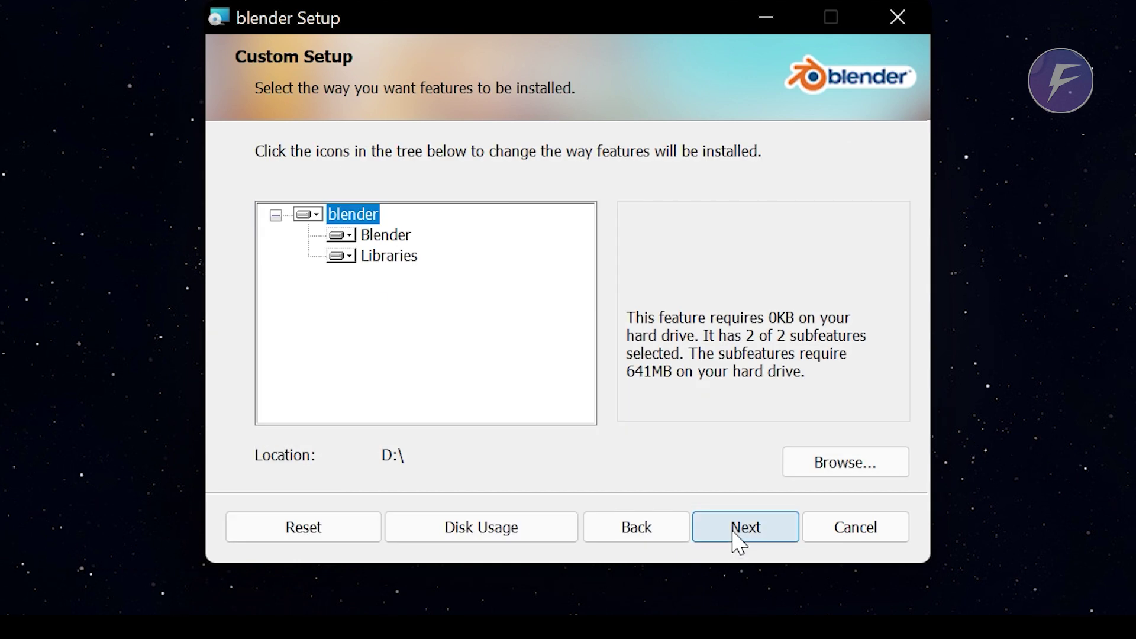
Start the Blender installation and allow the installer to make changes to the device.
left_click(739, 532)
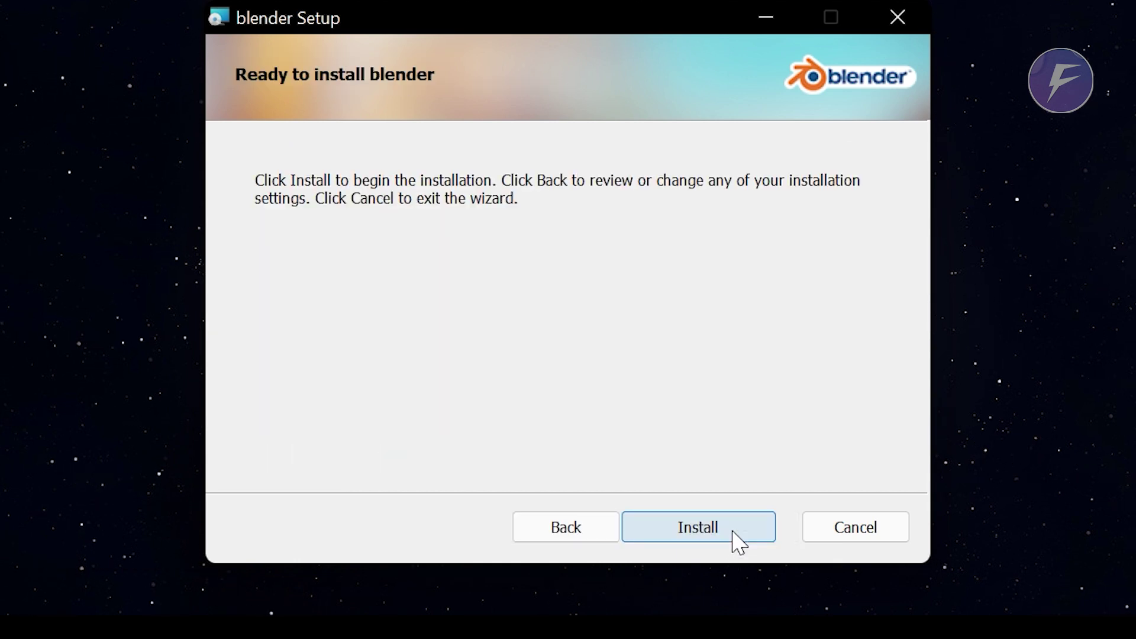
left_click(733, 532)
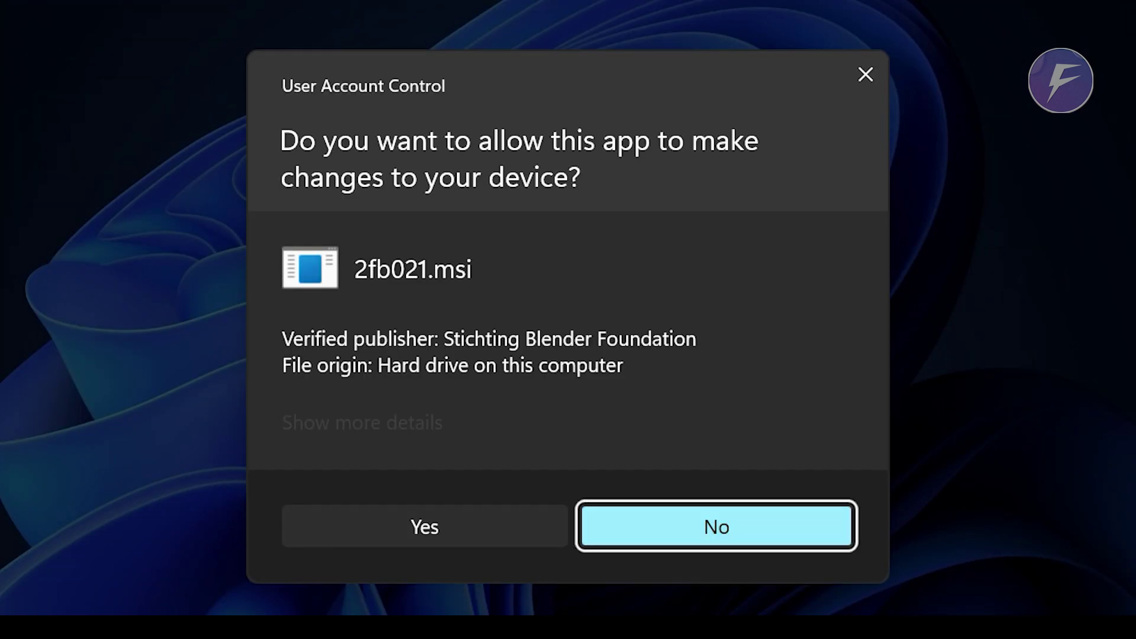
left_click(522, 528)
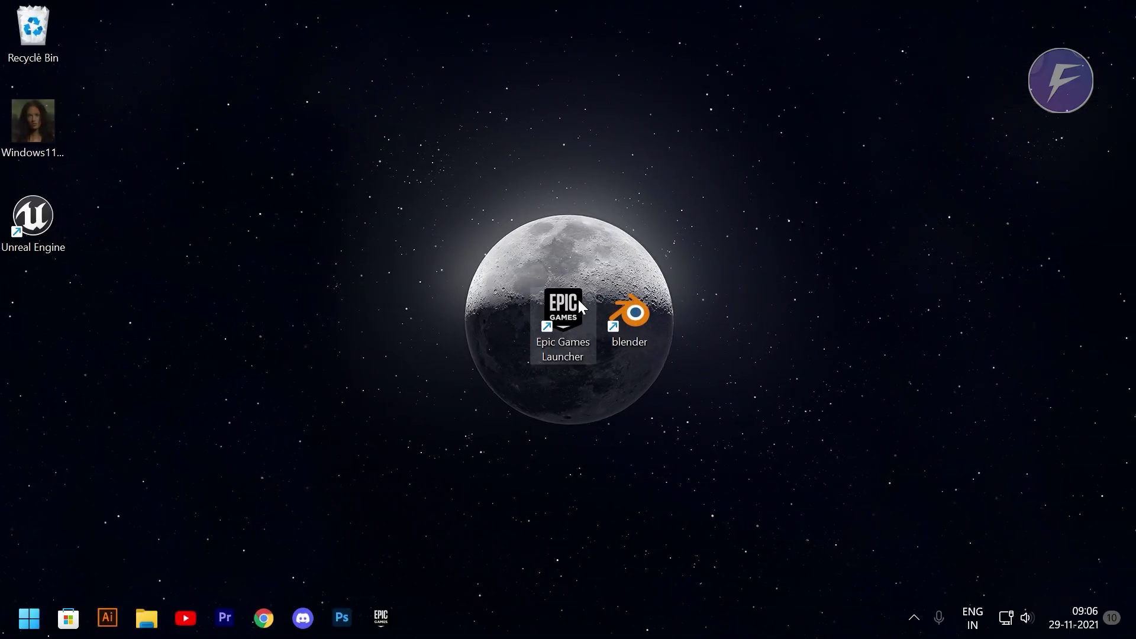
Switch to the Epic Games Launcher and open the library of the Unreal Engine section.
double_click(578, 301)
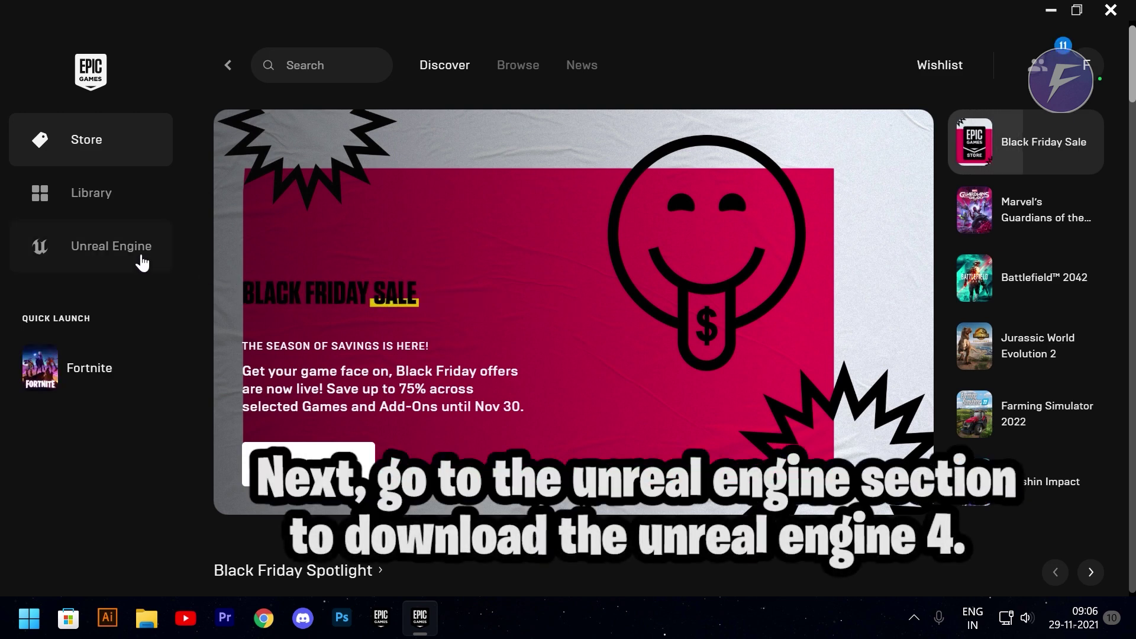
left_click(115, 257)
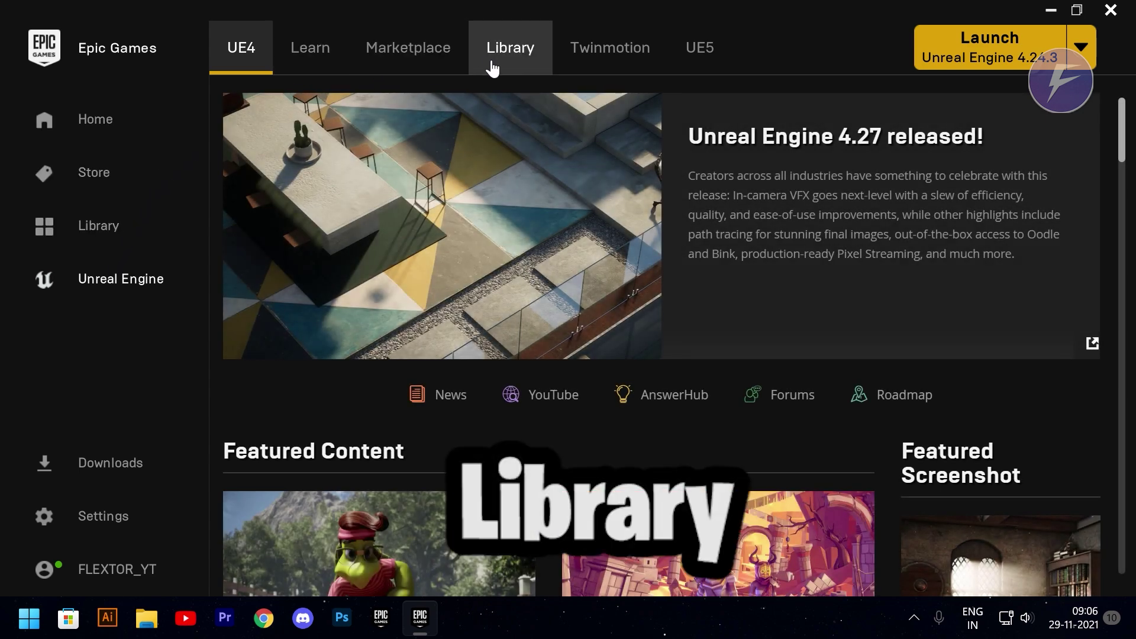
left_click(491, 66)
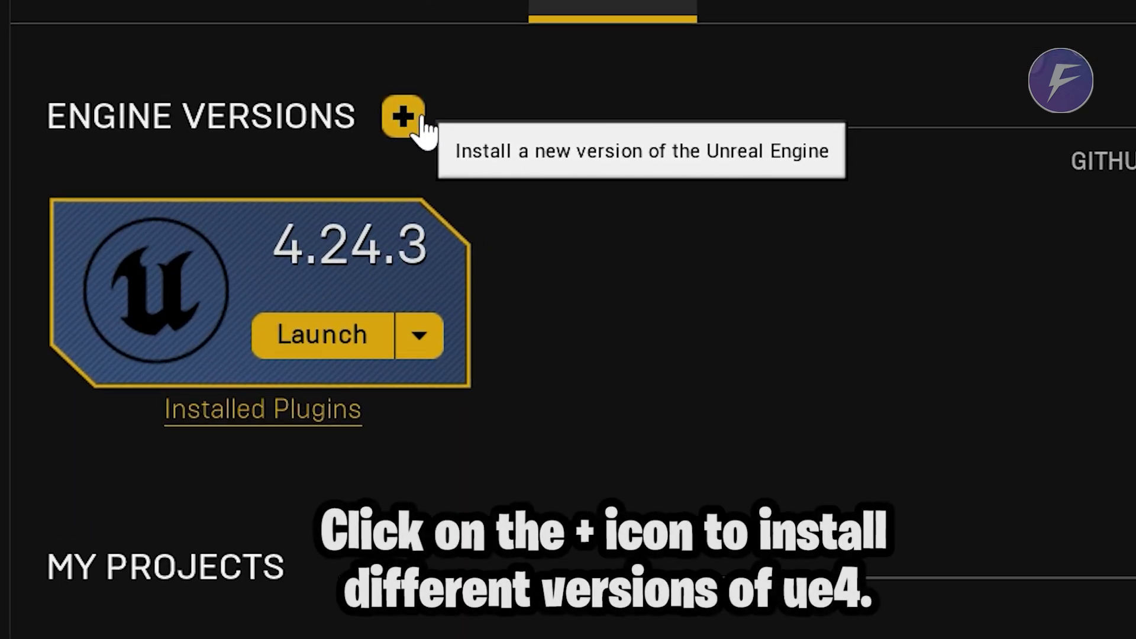
Add a new engine version slot to the library and set it to Unreal Engine 4.21.2.
left_click(403, 116)
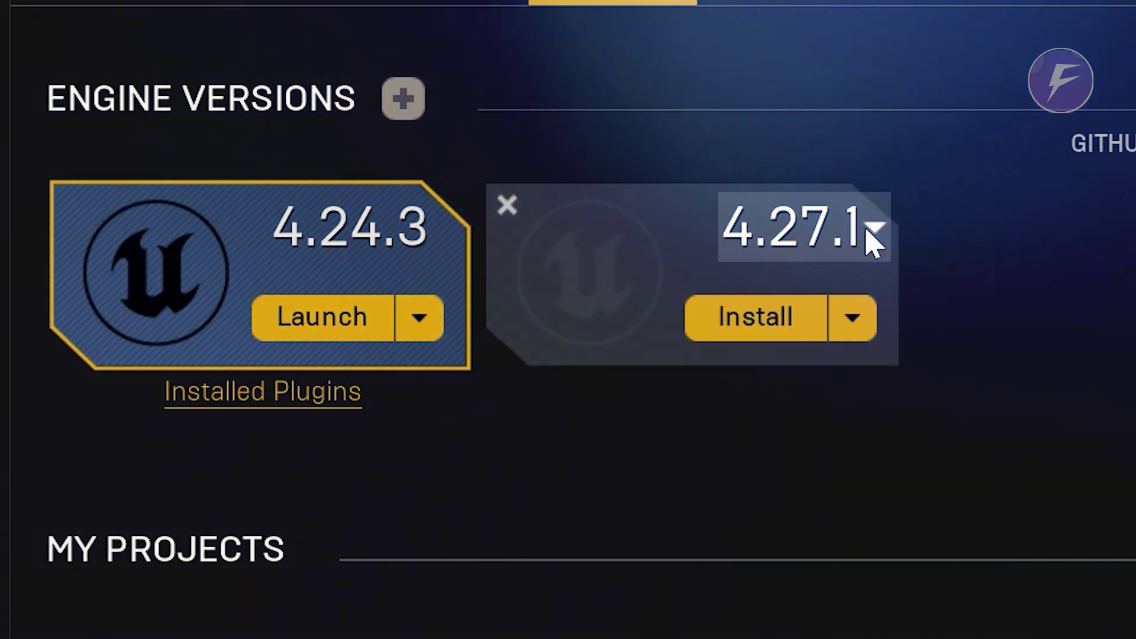
left_click(874, 244)
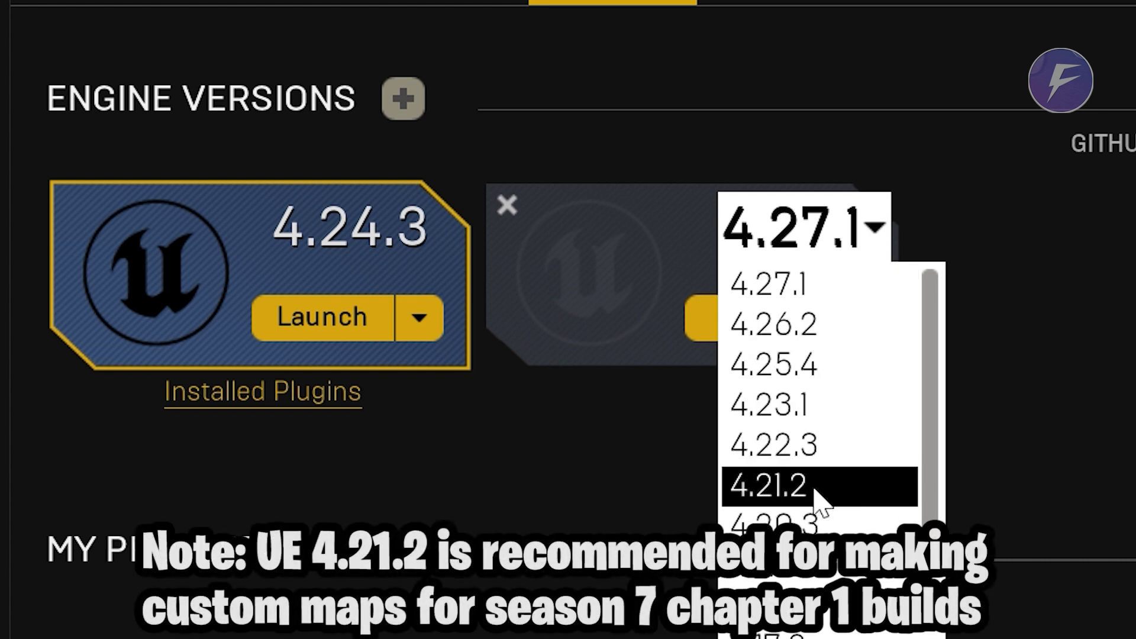
left_click(791, 486)
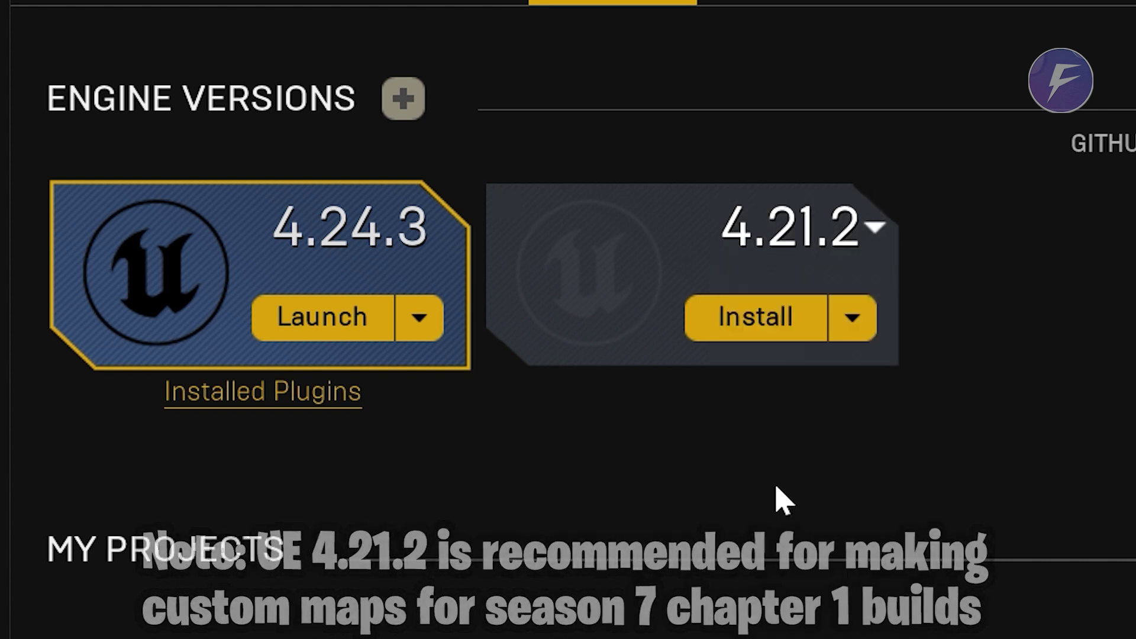
left_click(775, 320)
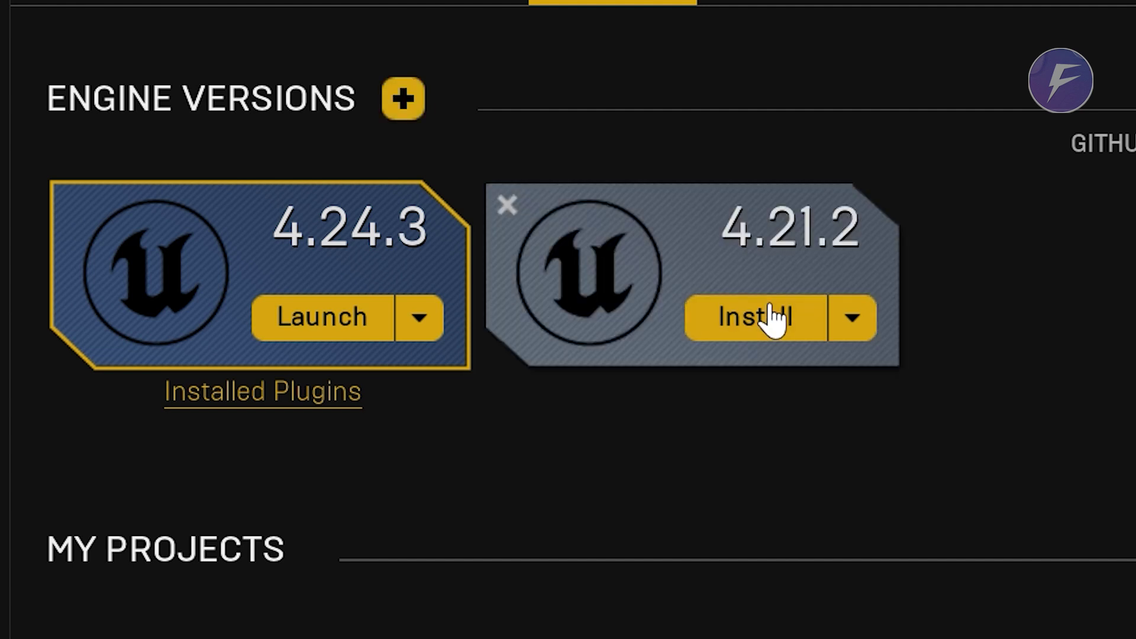
Install Unreal Engine 4.21.2 with the UE4 folder on the E: drive as its location.
left_click(772, 319)
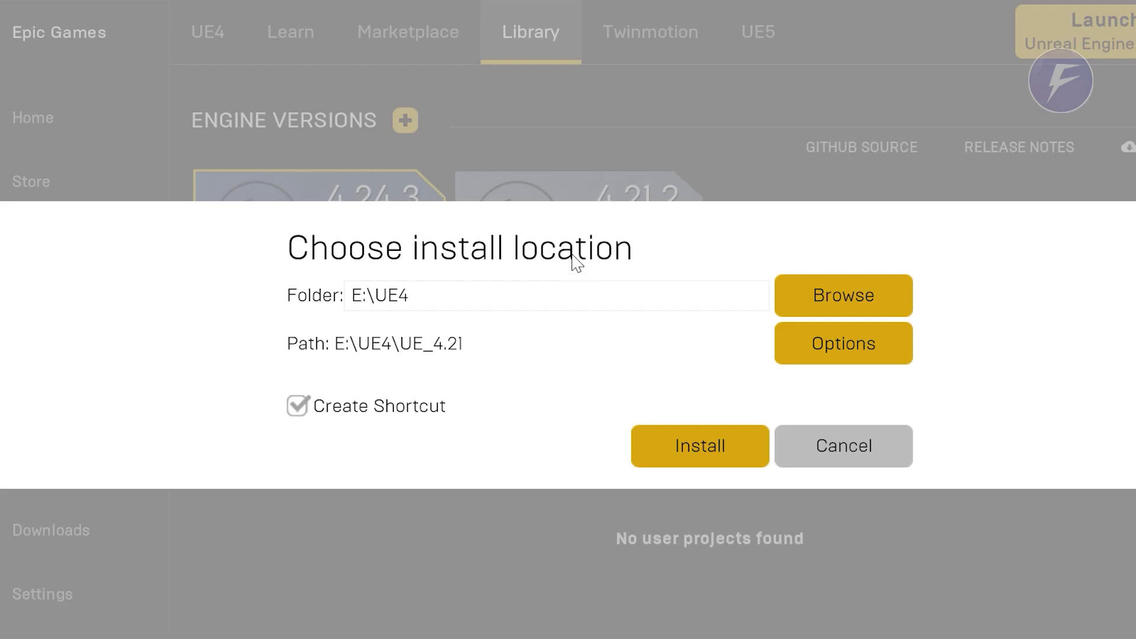
left_click(808, 299)
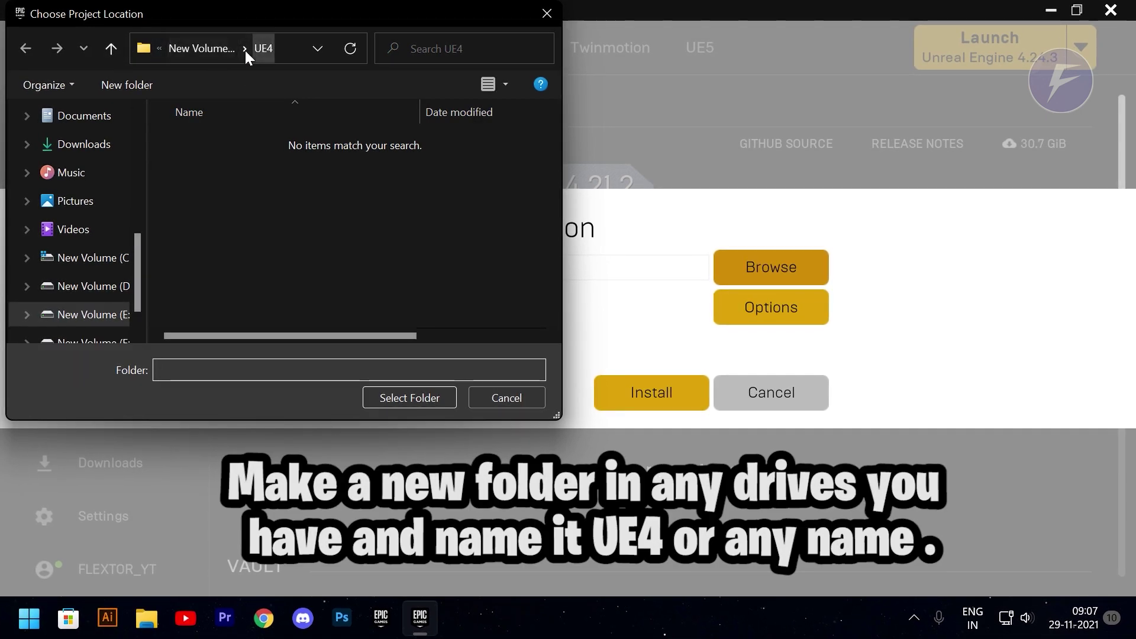
left_click(113, 48)
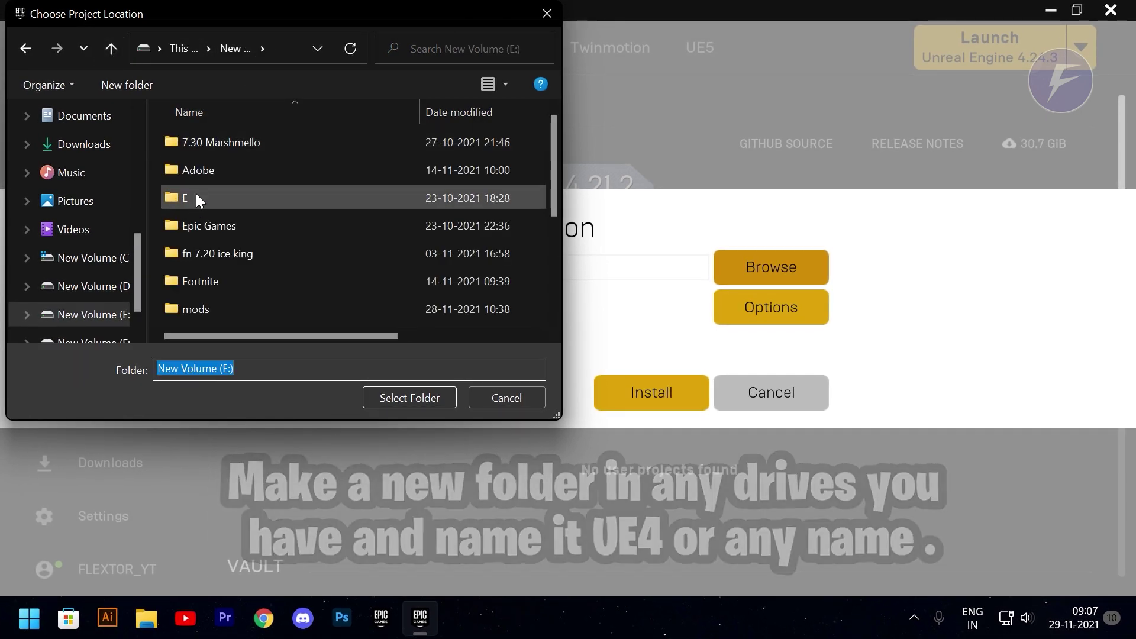
scroll(198, 198, "down", 3)
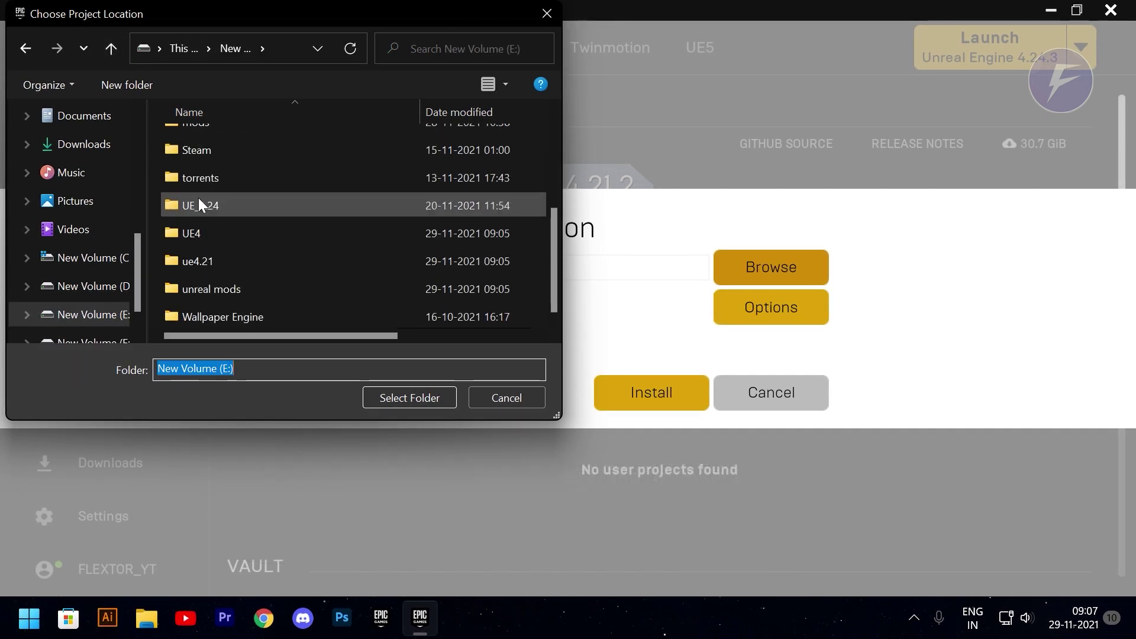
double_click(205, 236)
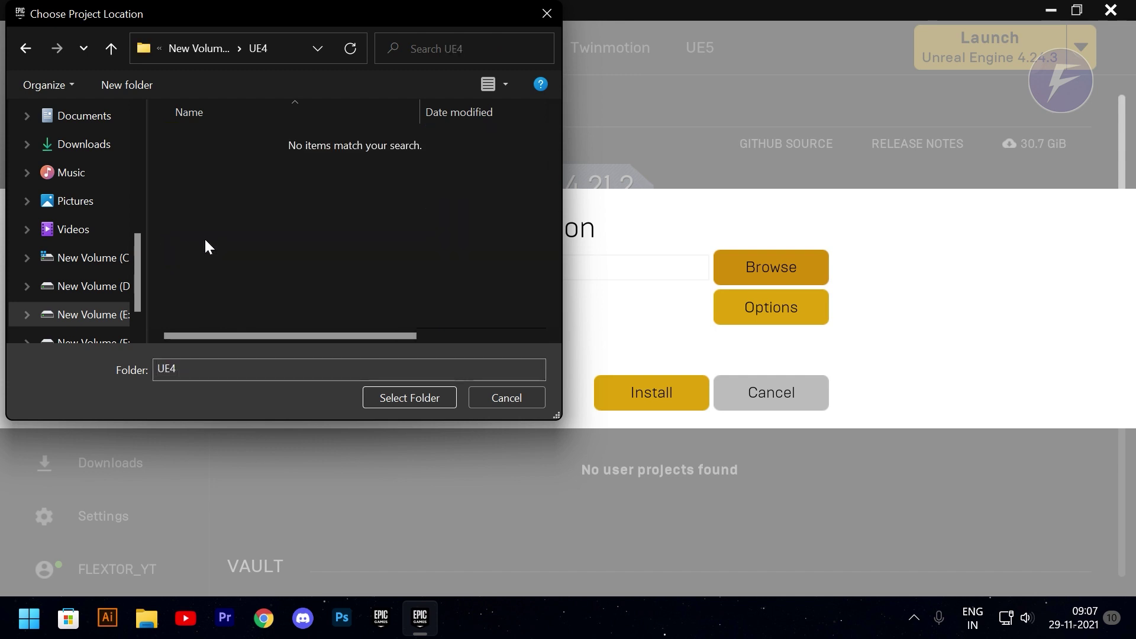
left_click(391, 397)
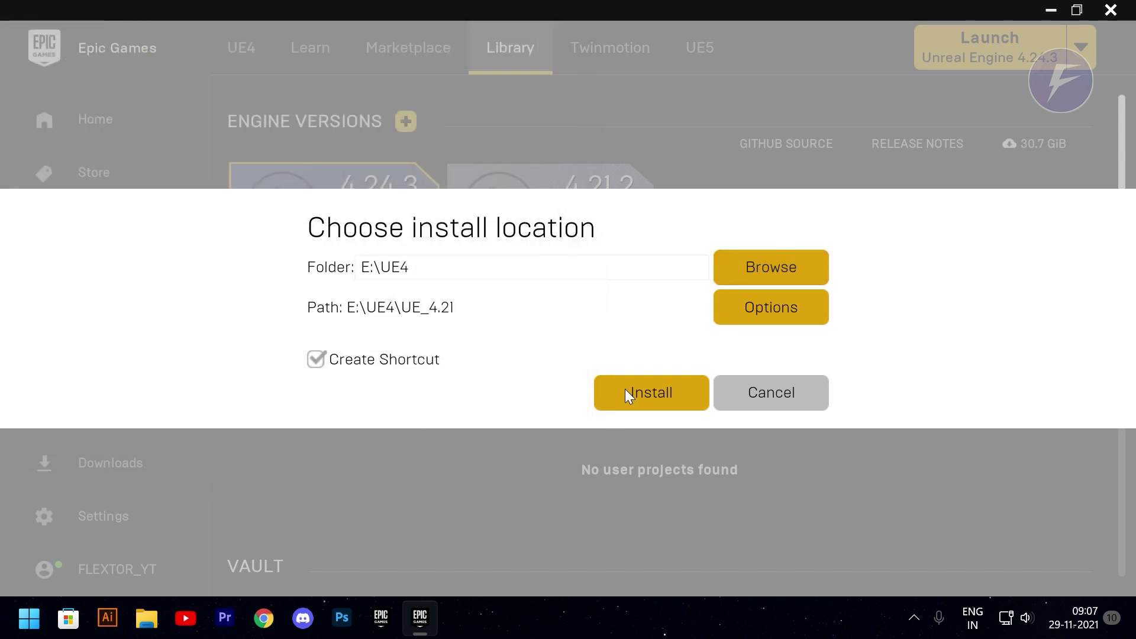
left_click(624, 391)
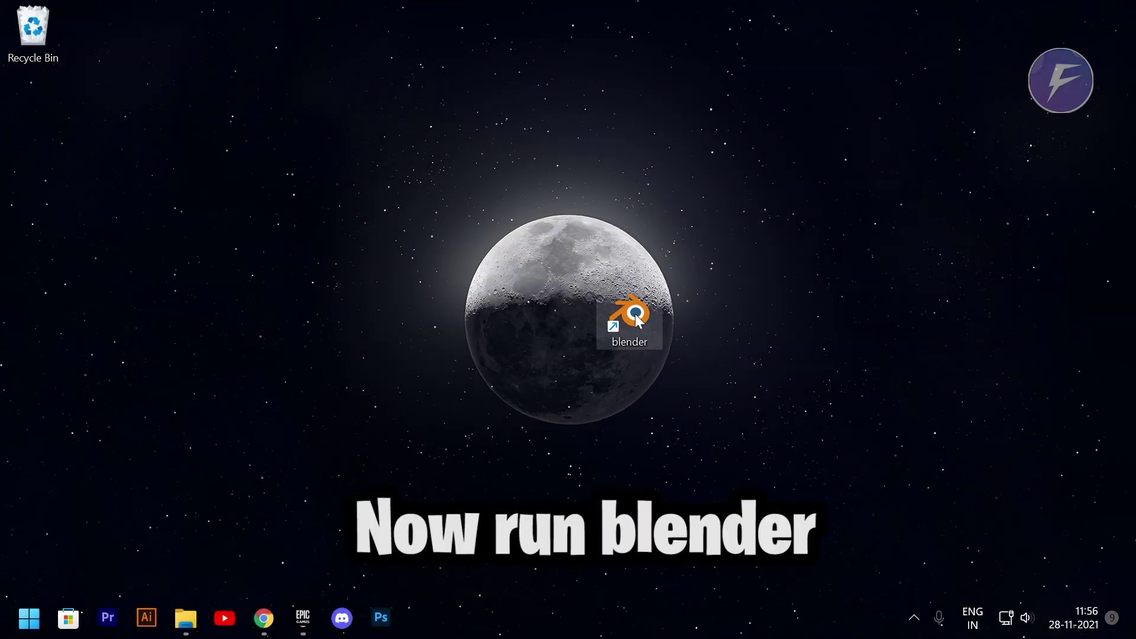
Launch Blender from the desktop and dismiss the splash screen to reach the default scene.
double_click(637, 320)
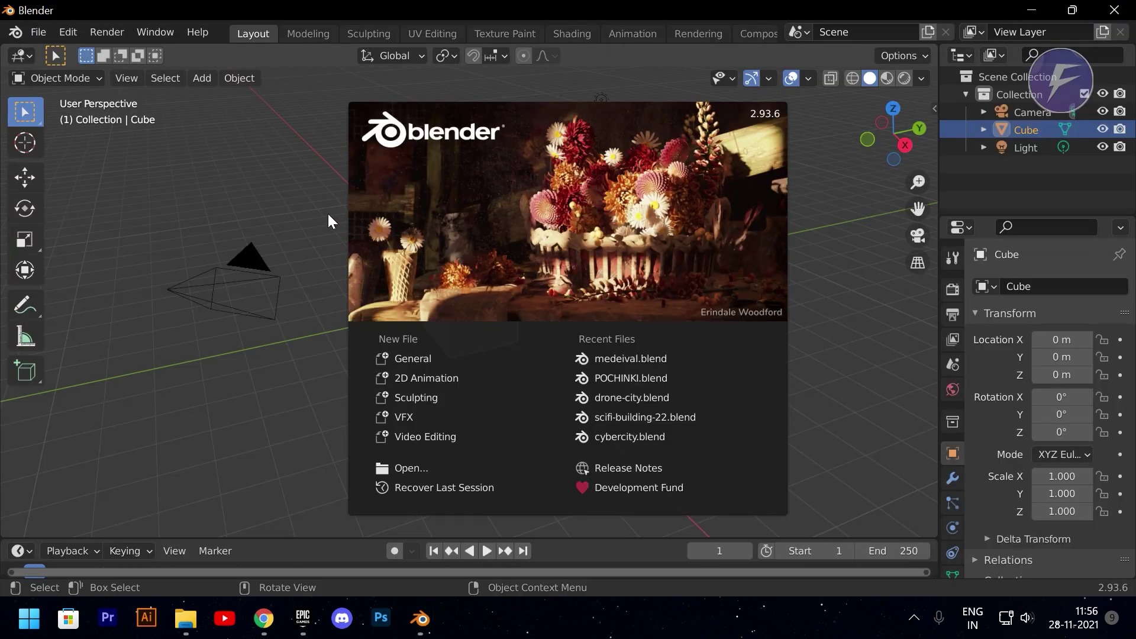
left_click(297, 208)
left_click(537, 172)
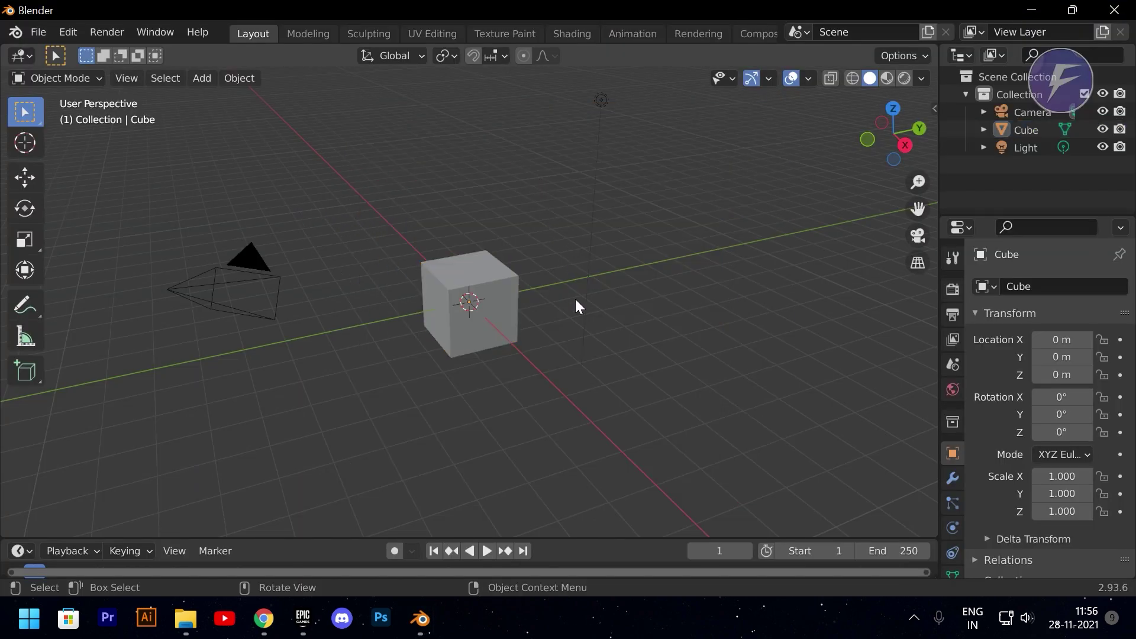
Select the default cube and try out orbiting, panning and zooming out the 3D view around it.
left_click(463, 312)
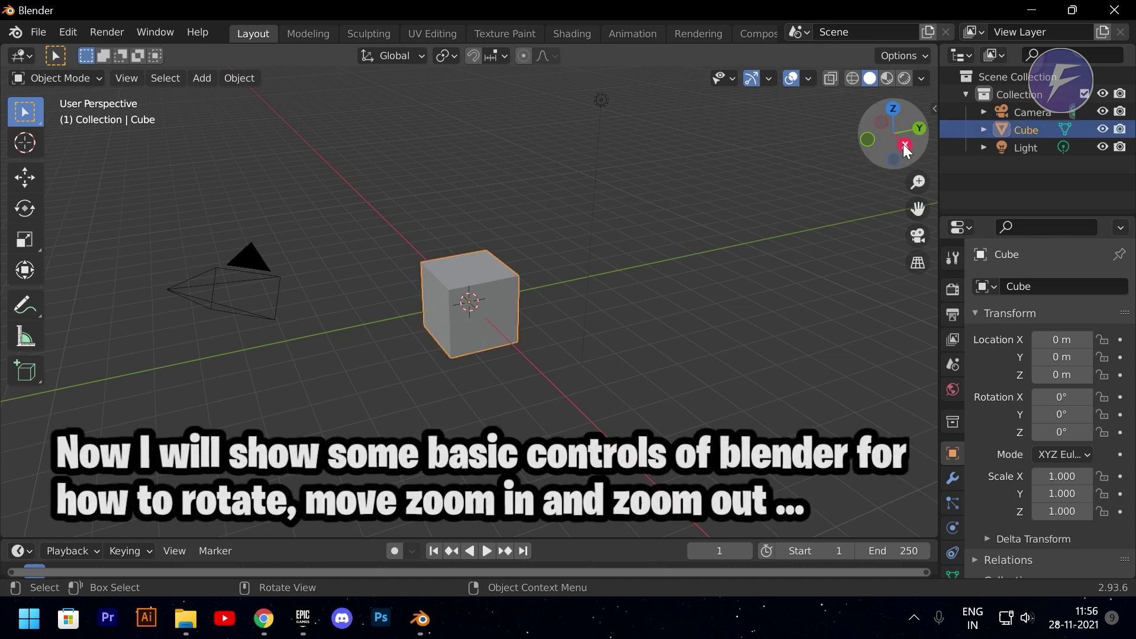
mouse_move(905, 150)
left_mouse_down()
mouse_move(882, 142)
mouse_move(903, 144)
left_mouse_up()
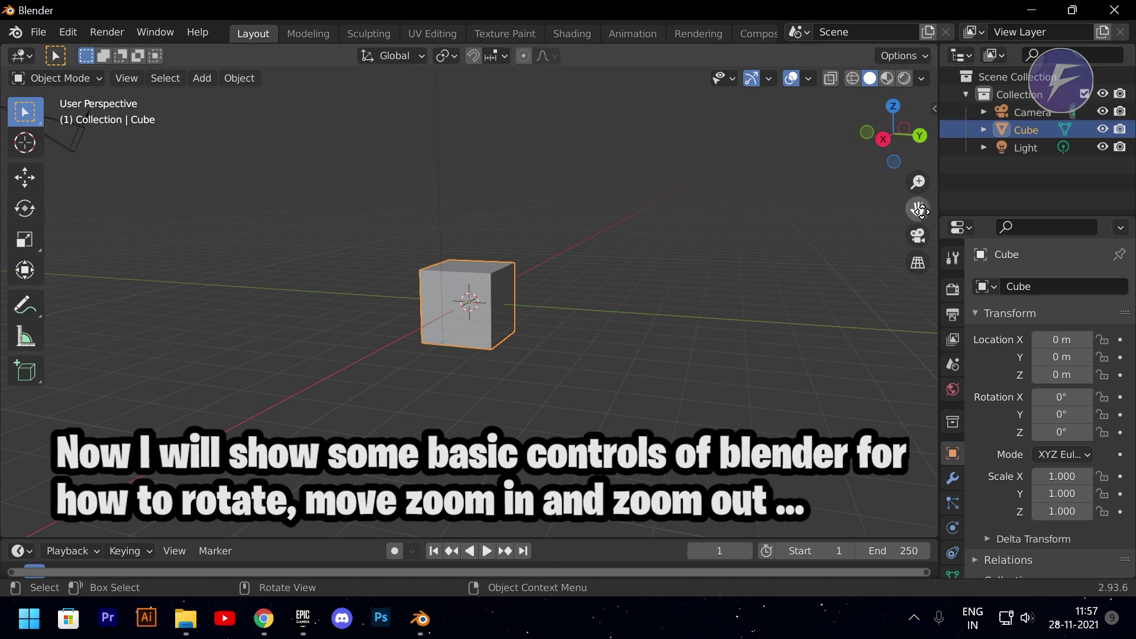
left_click_drag(919, 210, 981, 214)
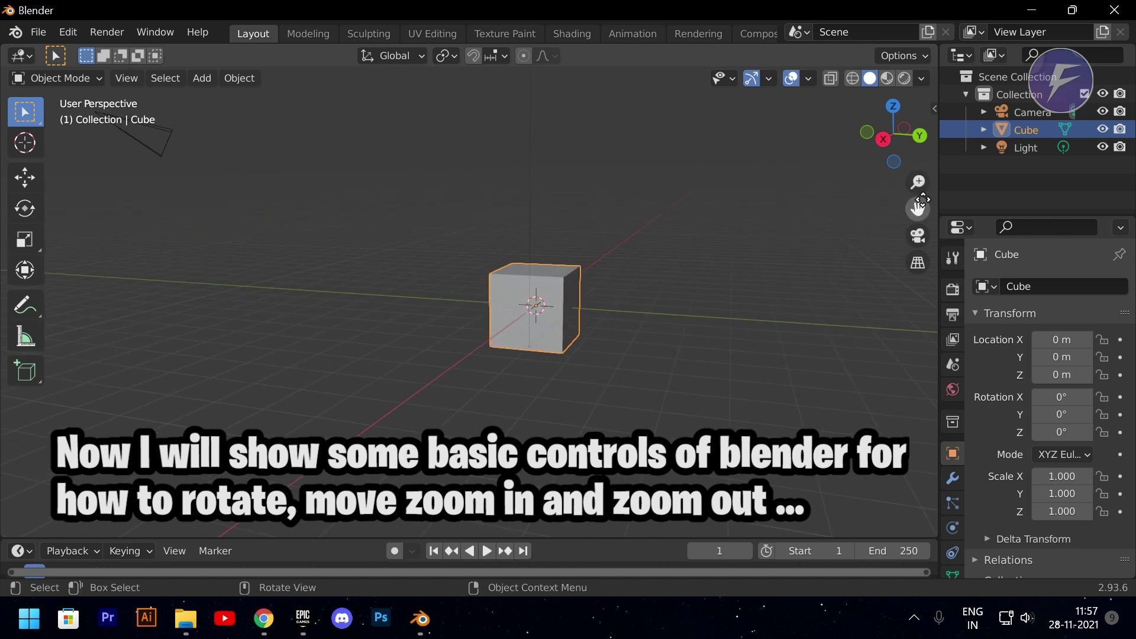
scroll(606, 293, "down", 5)
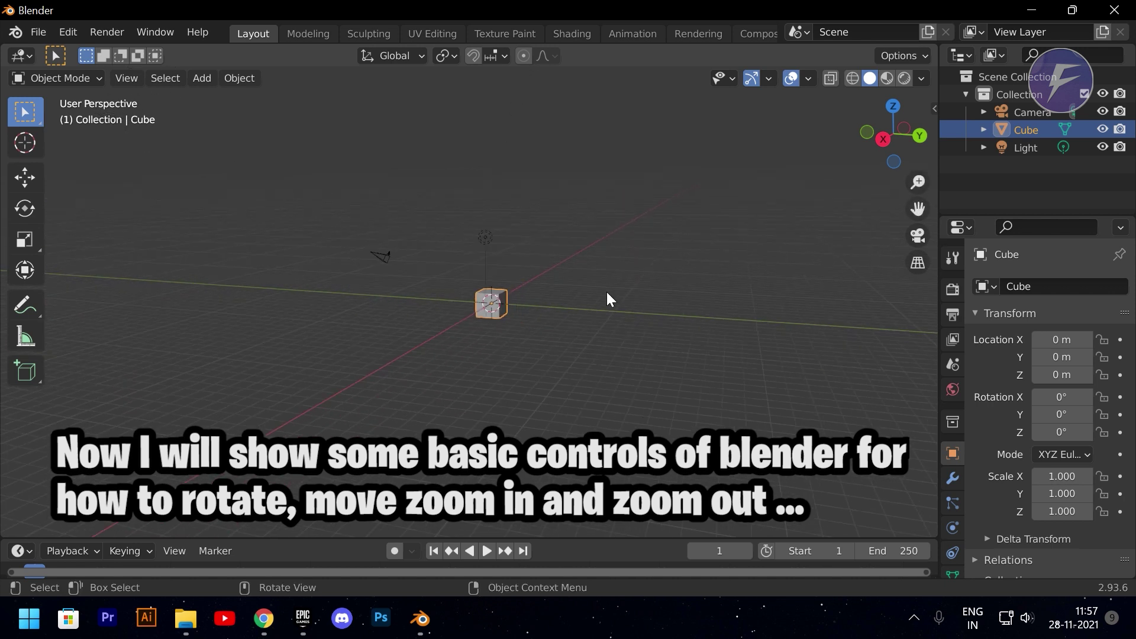
Select the default cube and delete it from the scene.
scroll(606, 292, "up", 6)
left_click(632, 356)
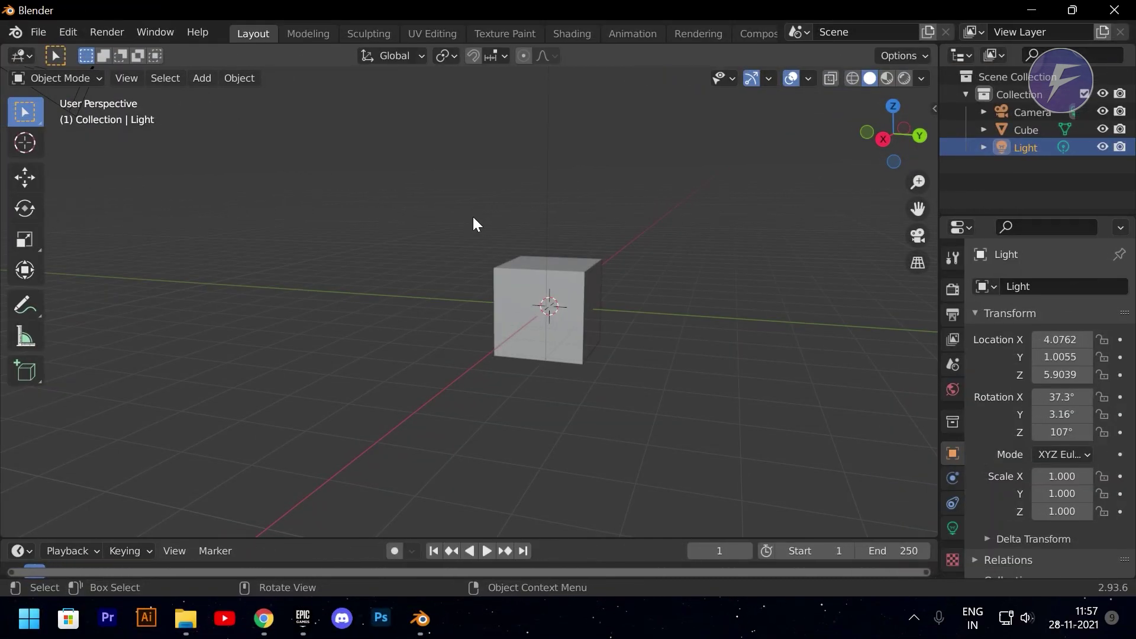
left_click_drag(473, 216, 643, 403)
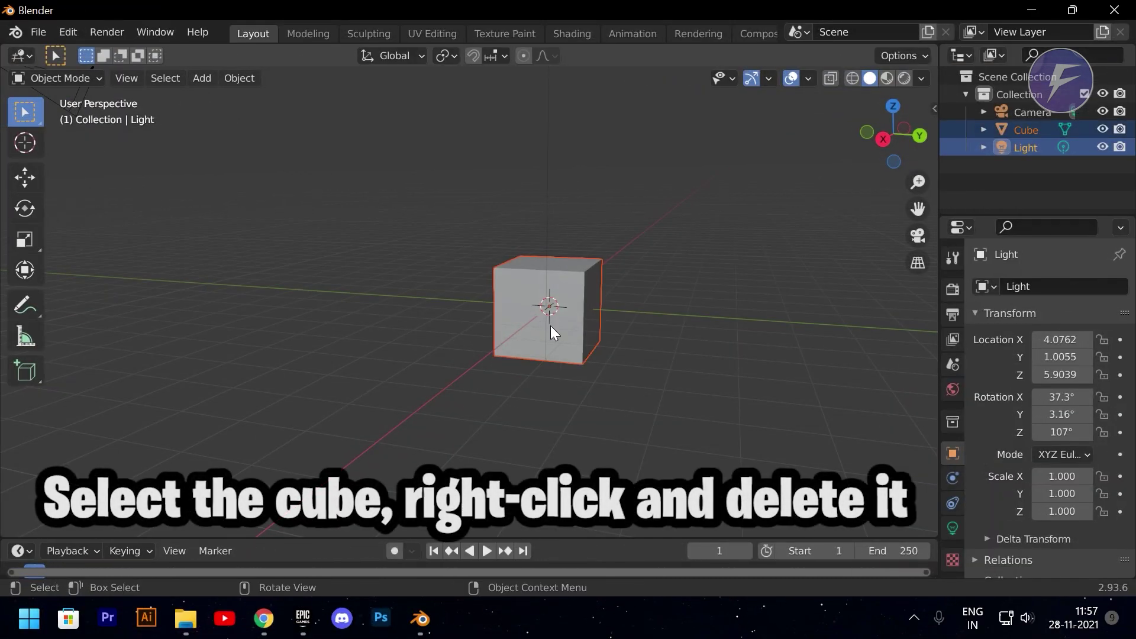
right_click(551, 325)
left_click(471, 577)
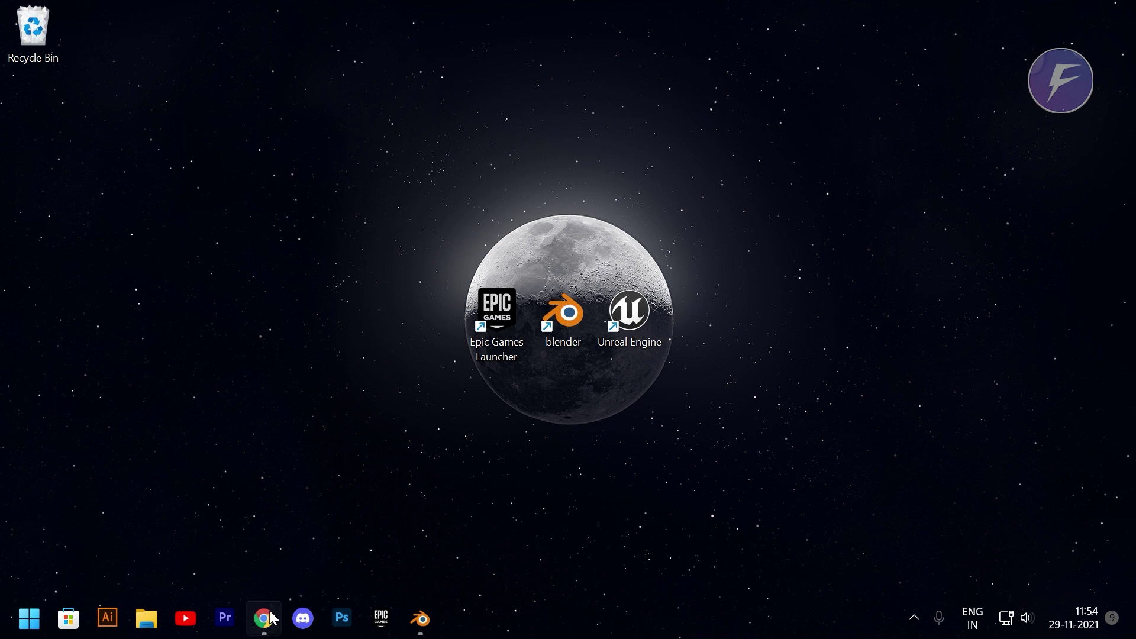
Switch to Chrome and check the Models Resource web address and the category of the Hogwarts Grounds (Day) model.
left_click(264, 617)
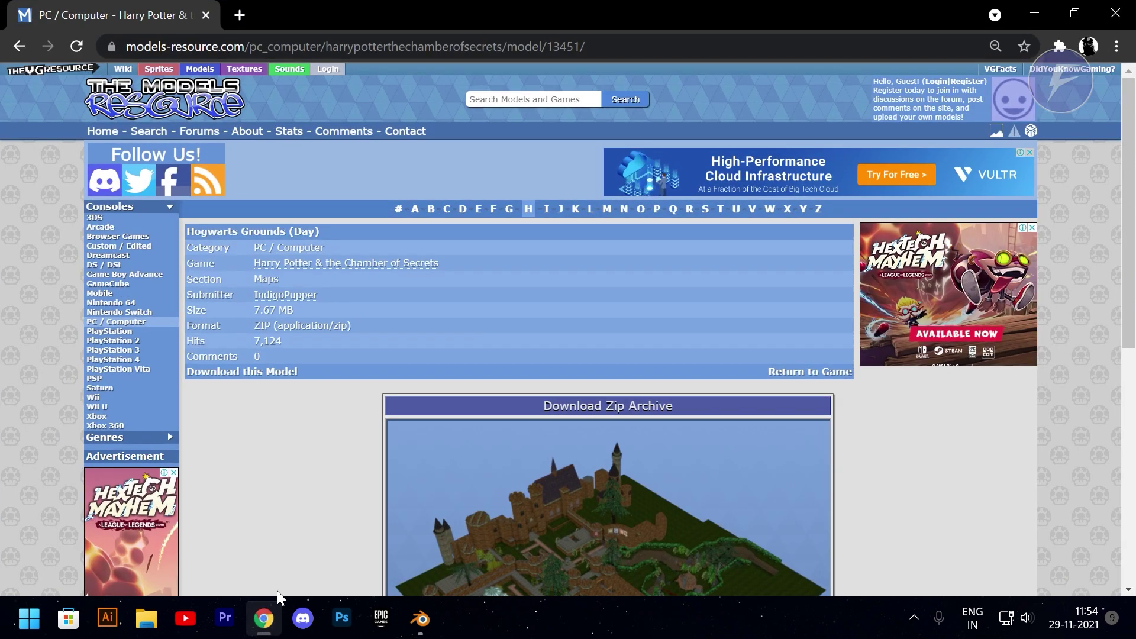
left_click(126, 46)
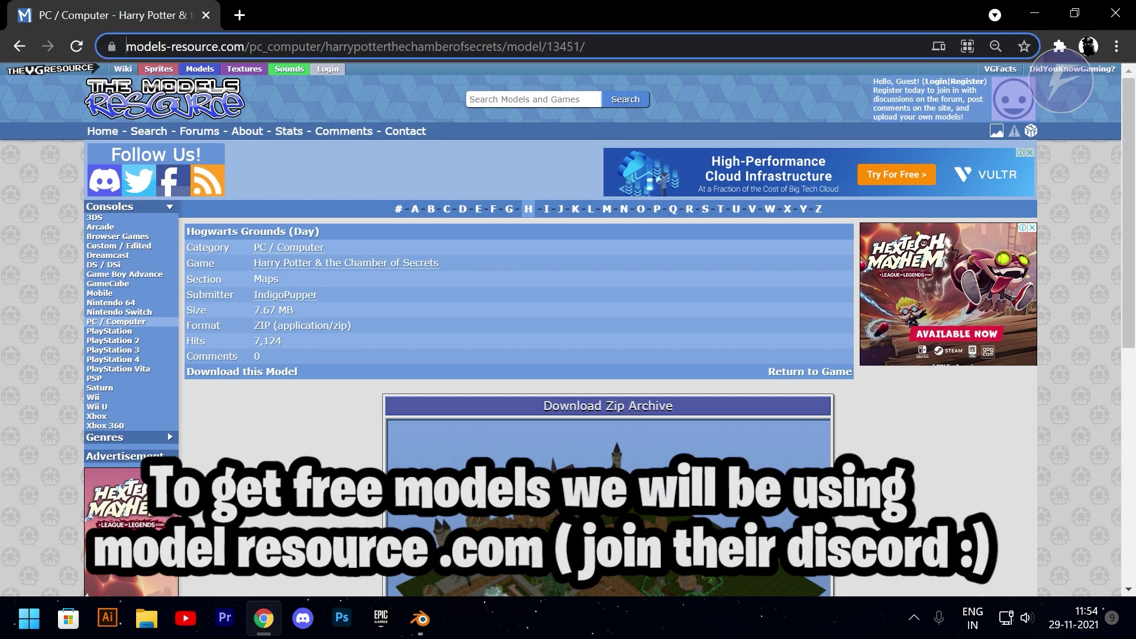
left_click(240, 52)
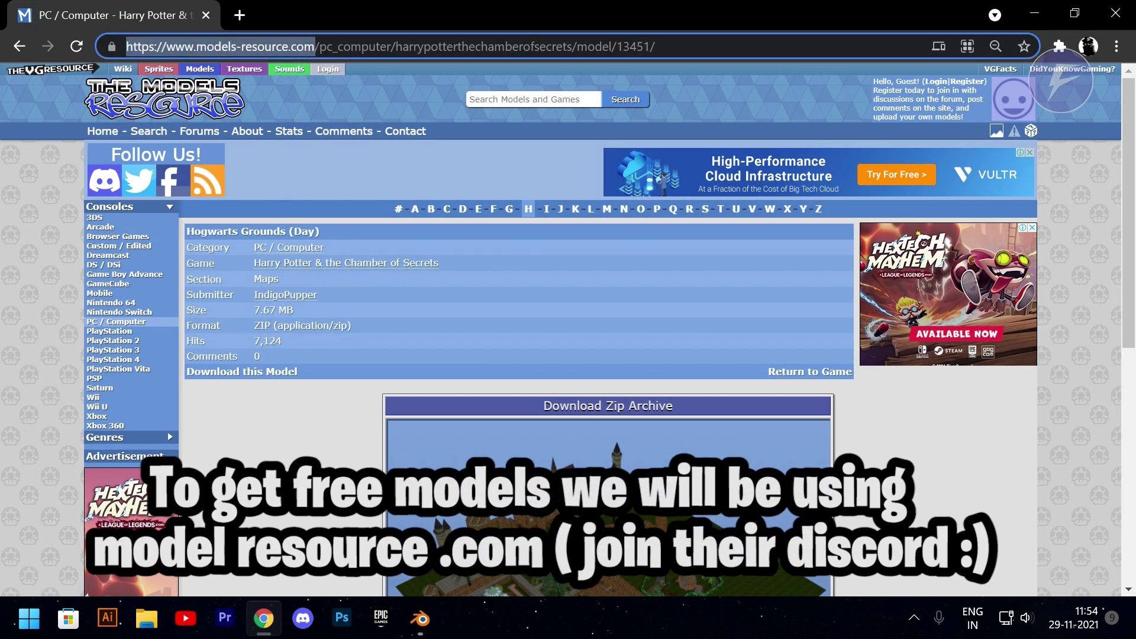
scroll(415, 277, "down", 4)
scroll(412, 276, "up", 4)
left_click_drag(251, 247, 325, 248)
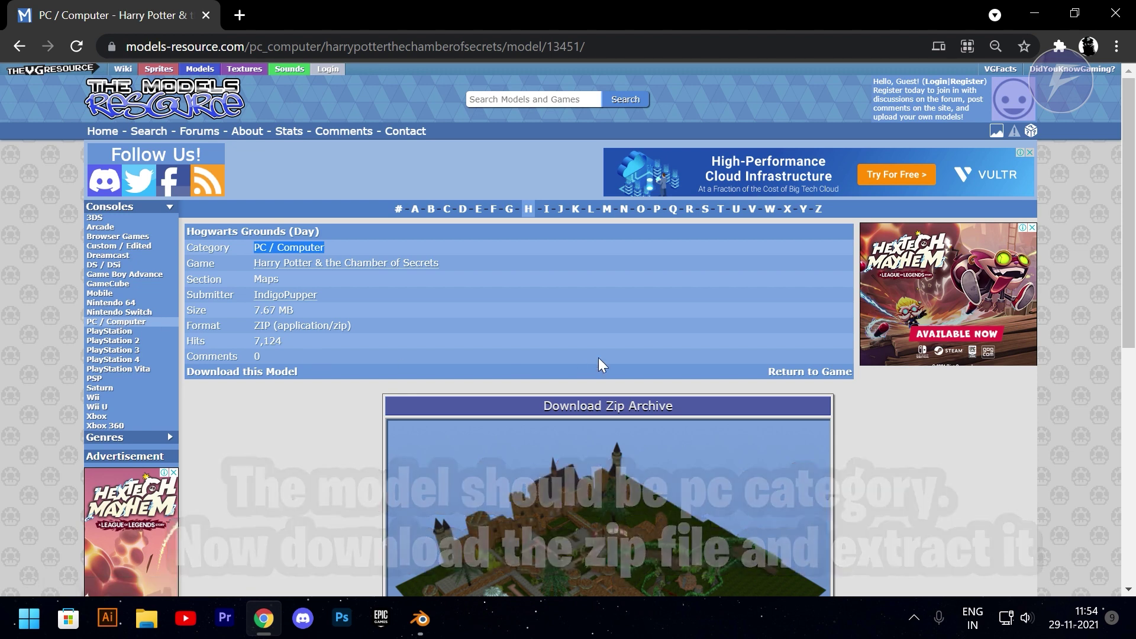
Download the Hogwarts Grounds (Day) model's zip archive and save it to the Desktop.
scroll(601, 362, "down", 3)
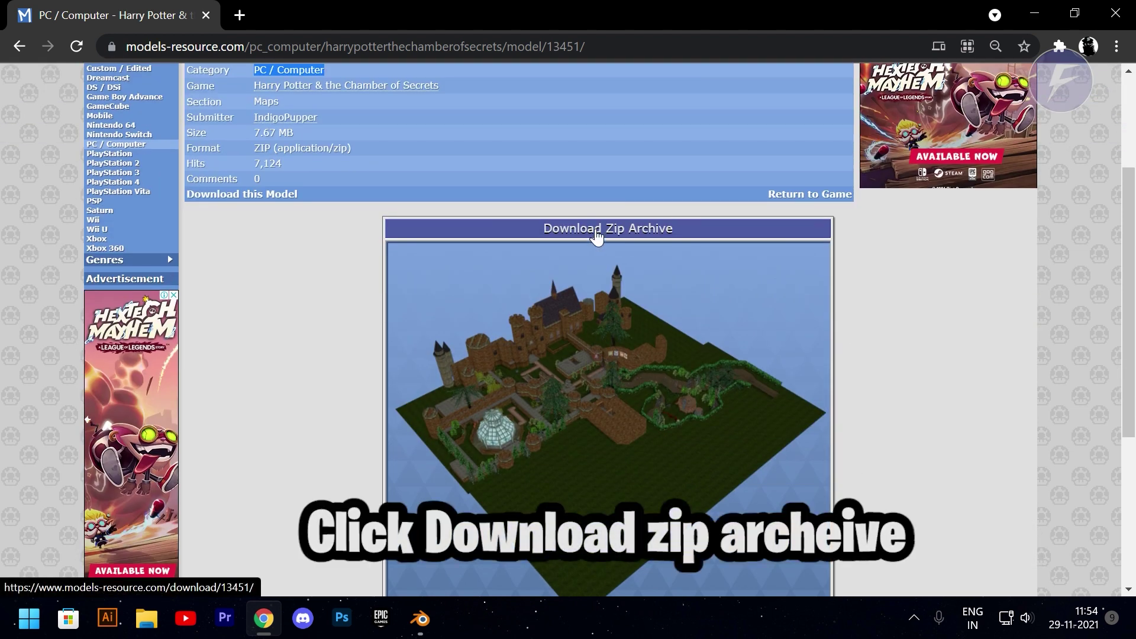
left_click(595, 237)
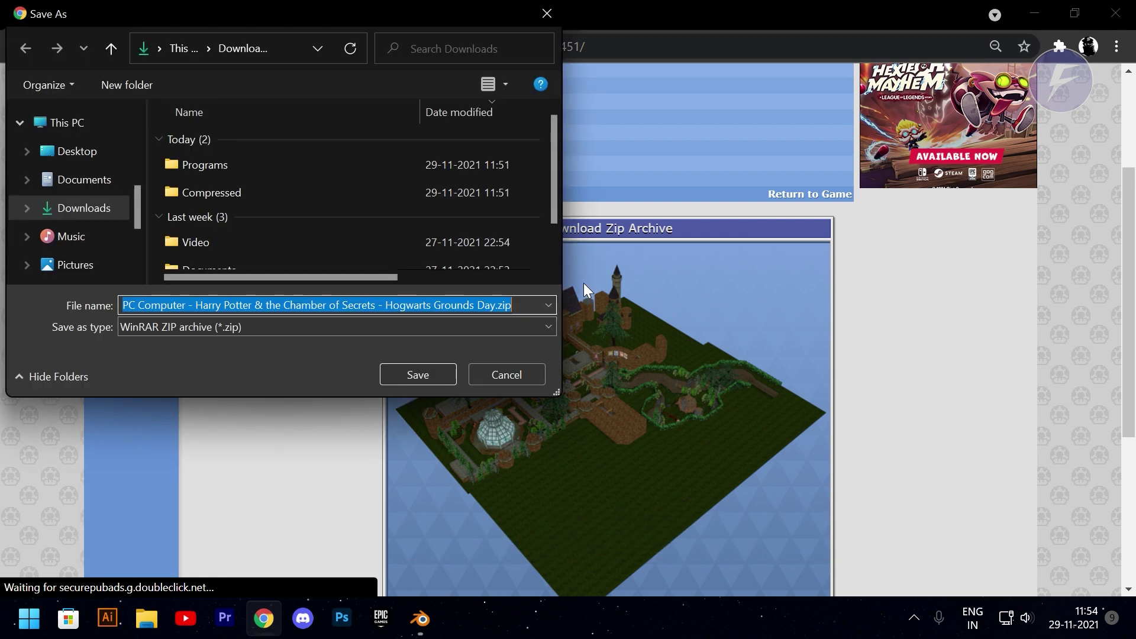
left_click(70, 152)
left_click(430, 372)
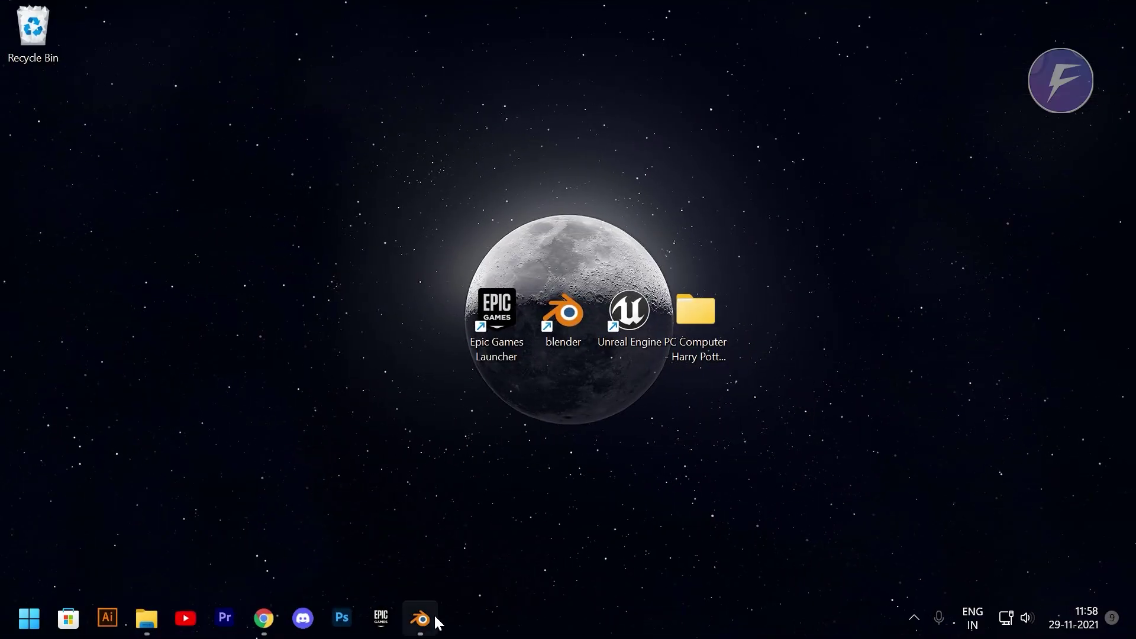
Switch to Blender and import Grounds_hub.obj as Wavefront (.obj) from the Grounds_hub.unr folder inside the extracted model folder on the Desktop.
left_click(434, 620)
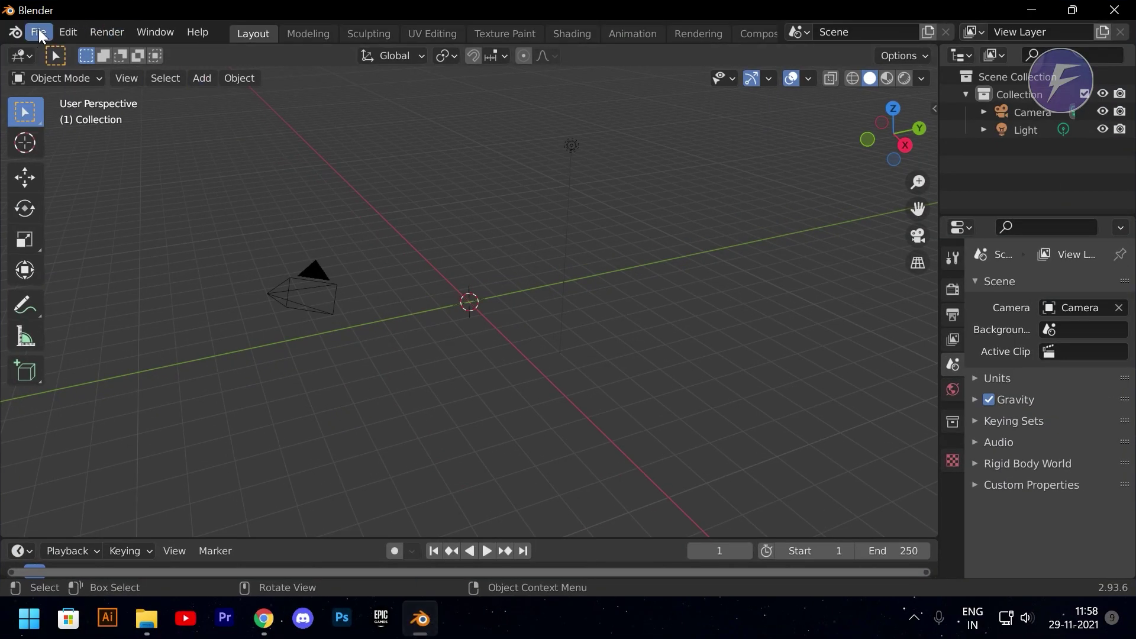
left_click(38, 33)
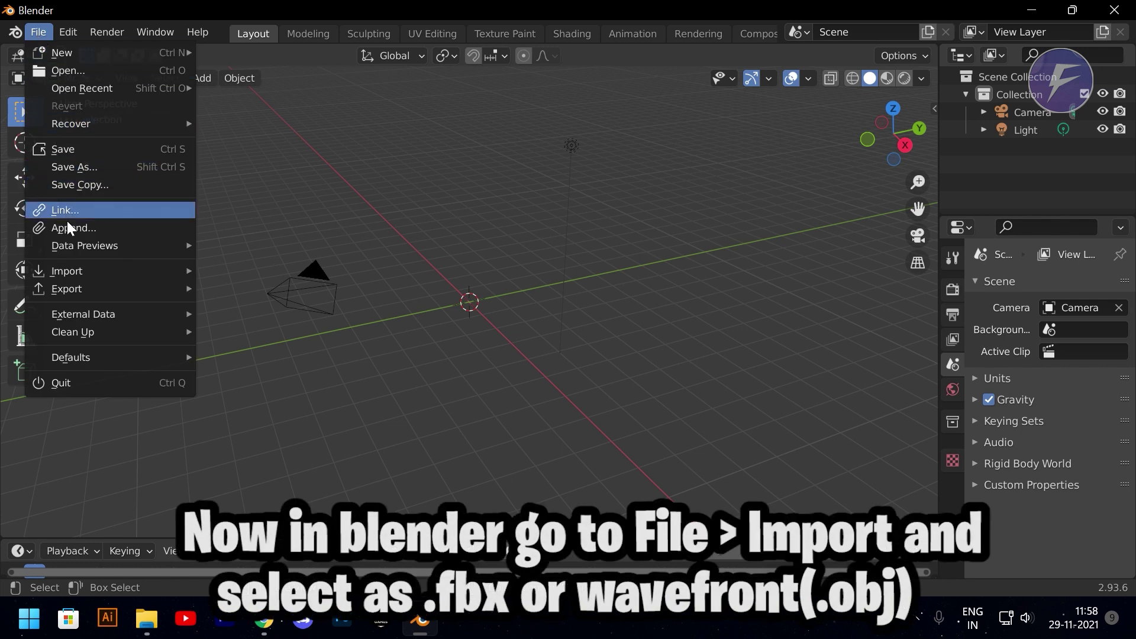
mouse_move(66, 269)
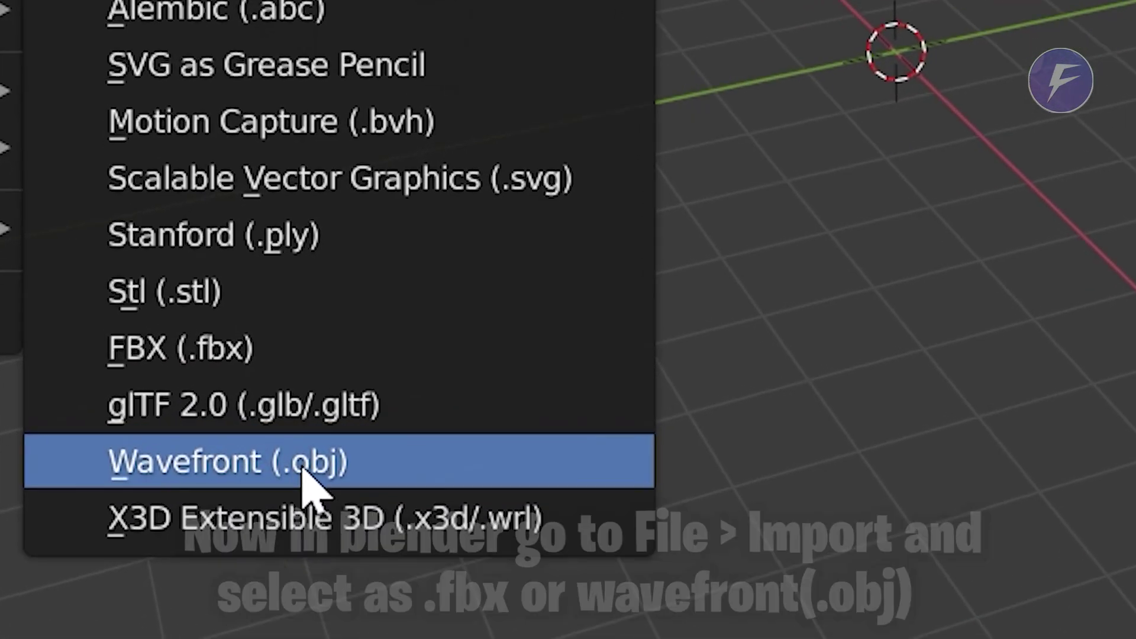
left_click(302, 467)
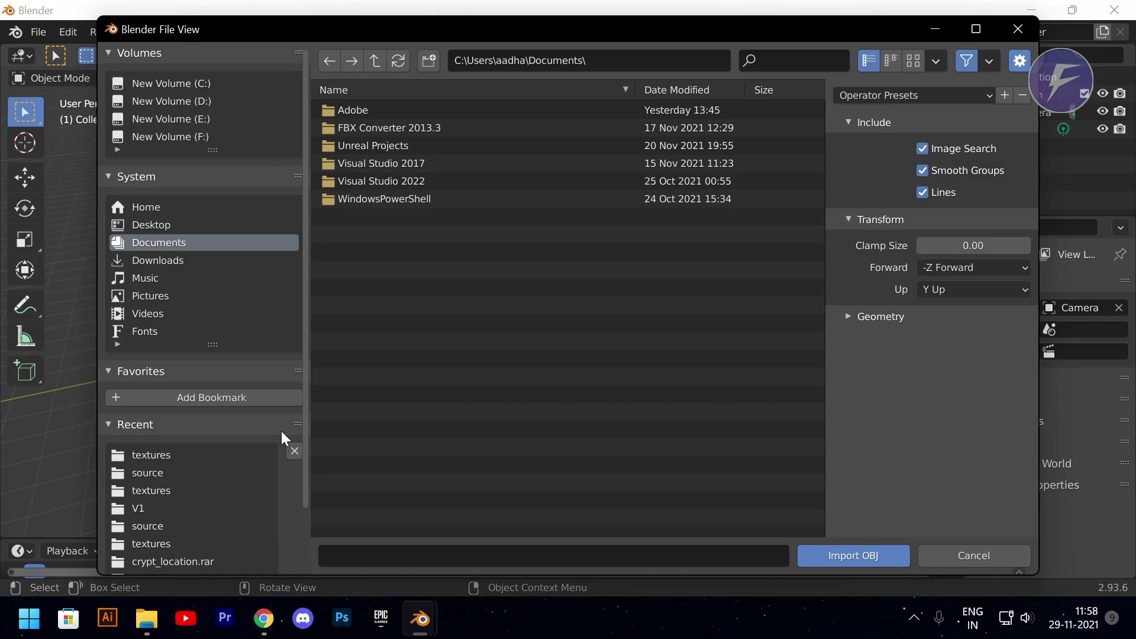
left_click(175, 228)
double_click(474, 110)
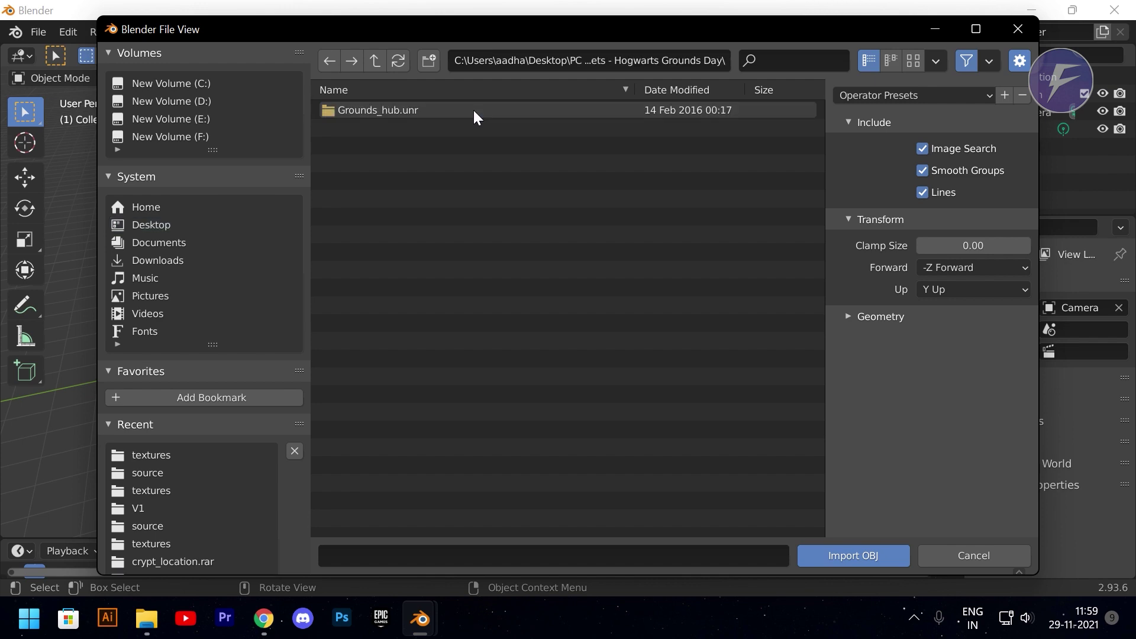
double_click(474, 110)
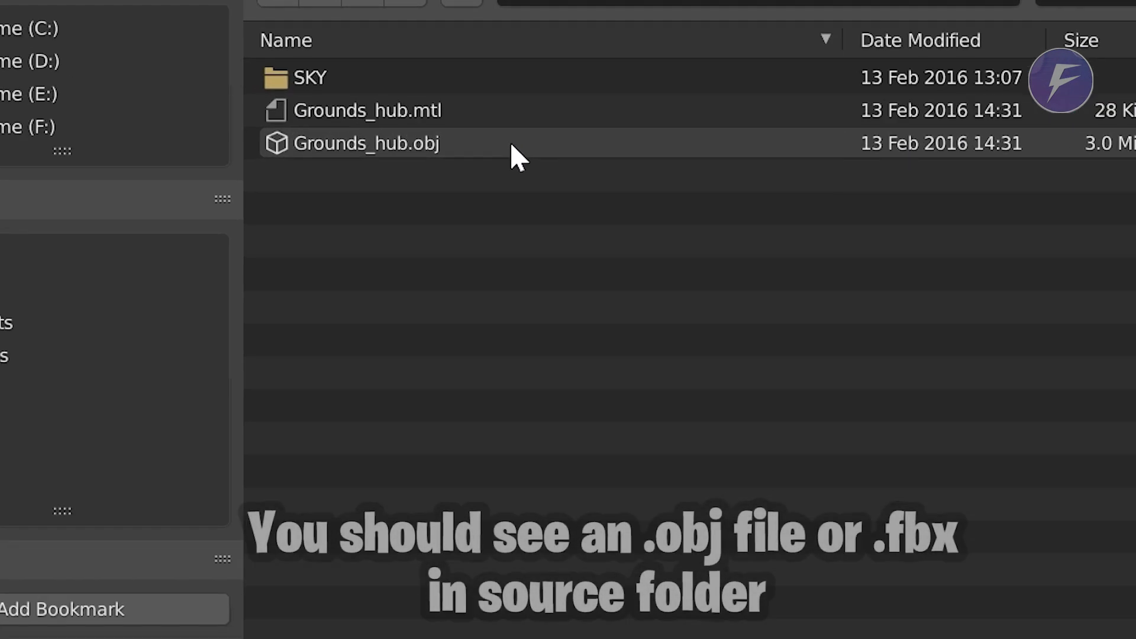
left_click(482, 150)
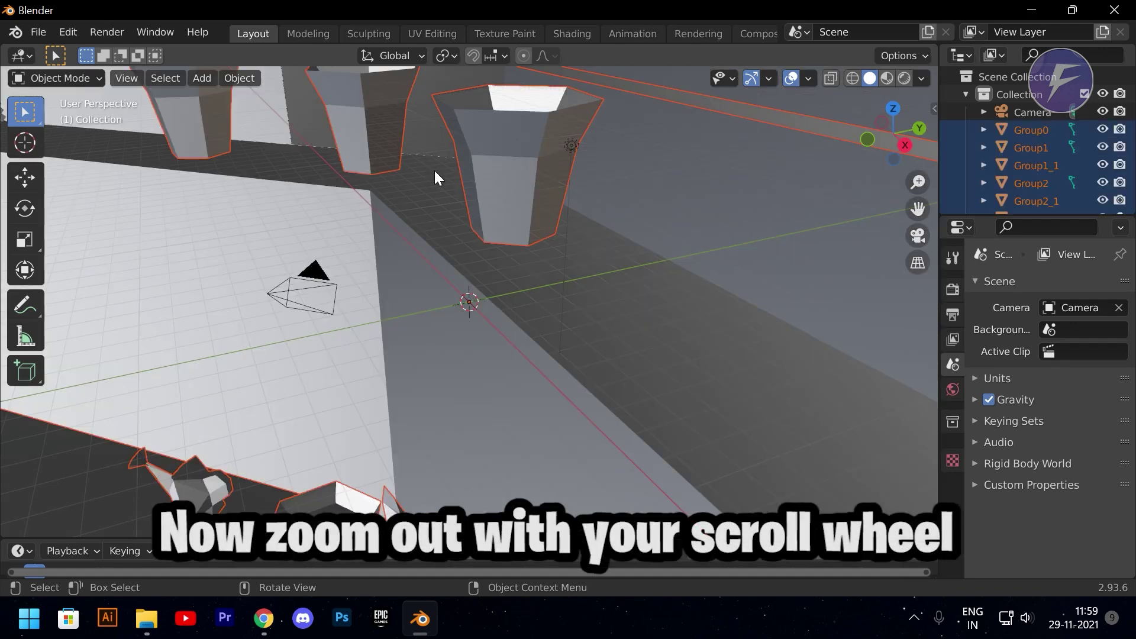
Set the 3D view's clip End distance to 10000 m and deselect the imported model.
scroll(435, 172, "down", 2)
scroll(436, 182, "down", 15)
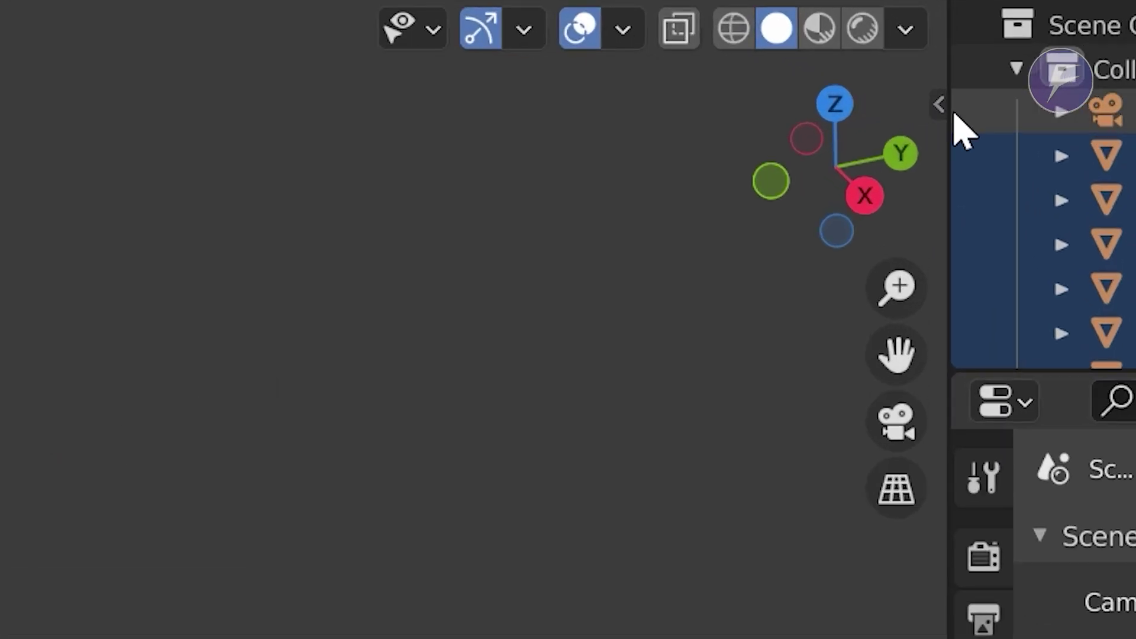
left_click(940, 106)
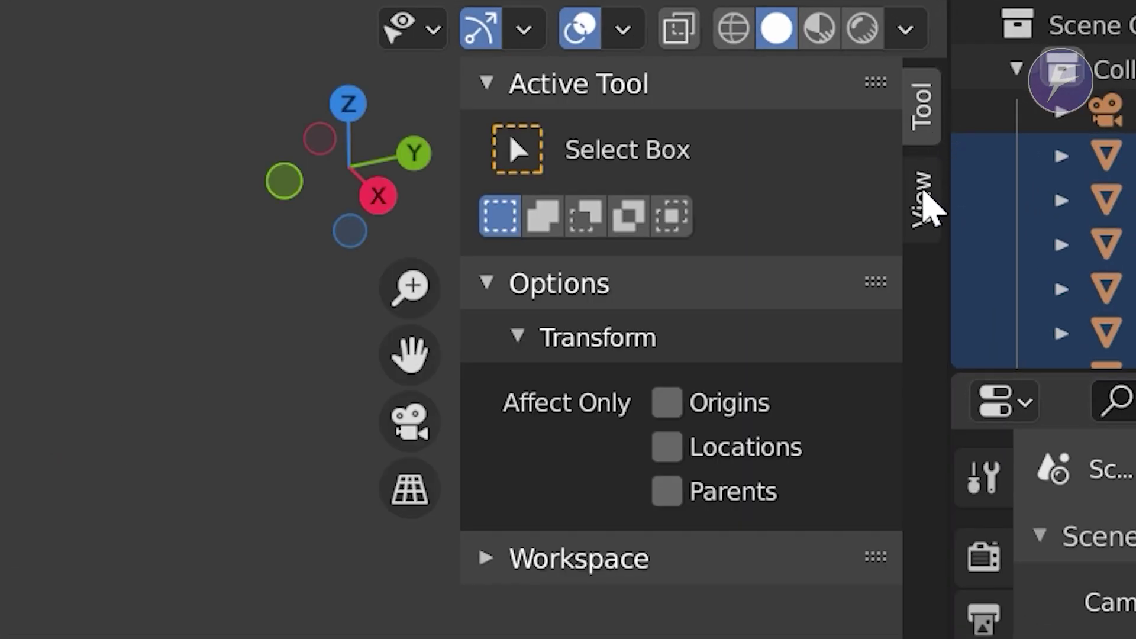
left_click(919, 213)
left_click_drag(767, 242, 937, 241)
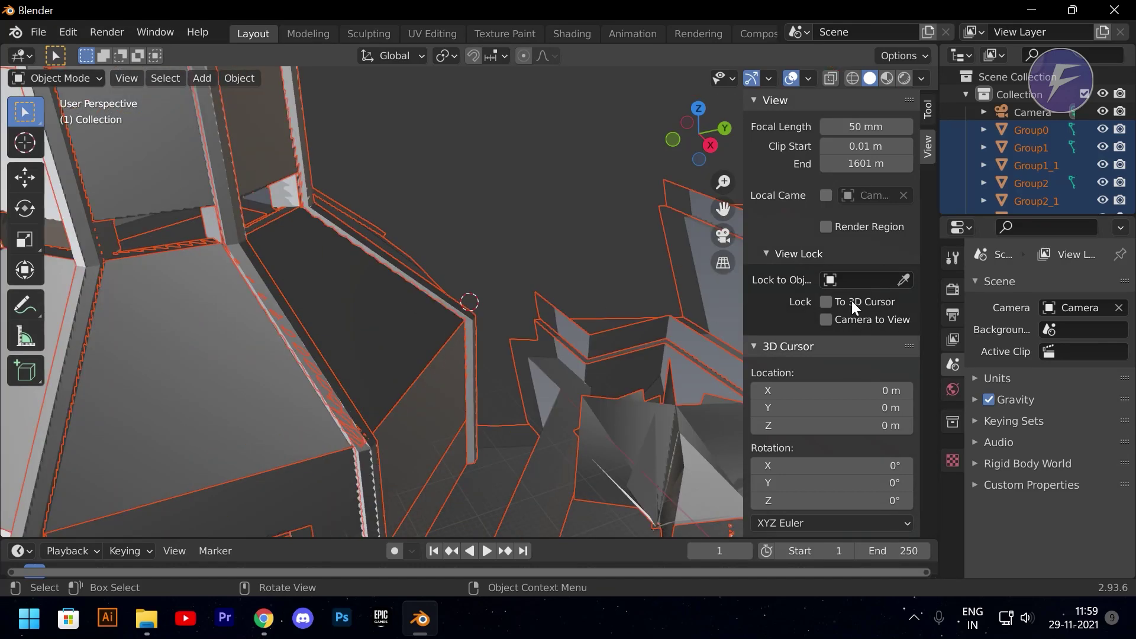
left_click_drag(905, 163, 1135, 163)
scroll(548, 289, "down", 8)
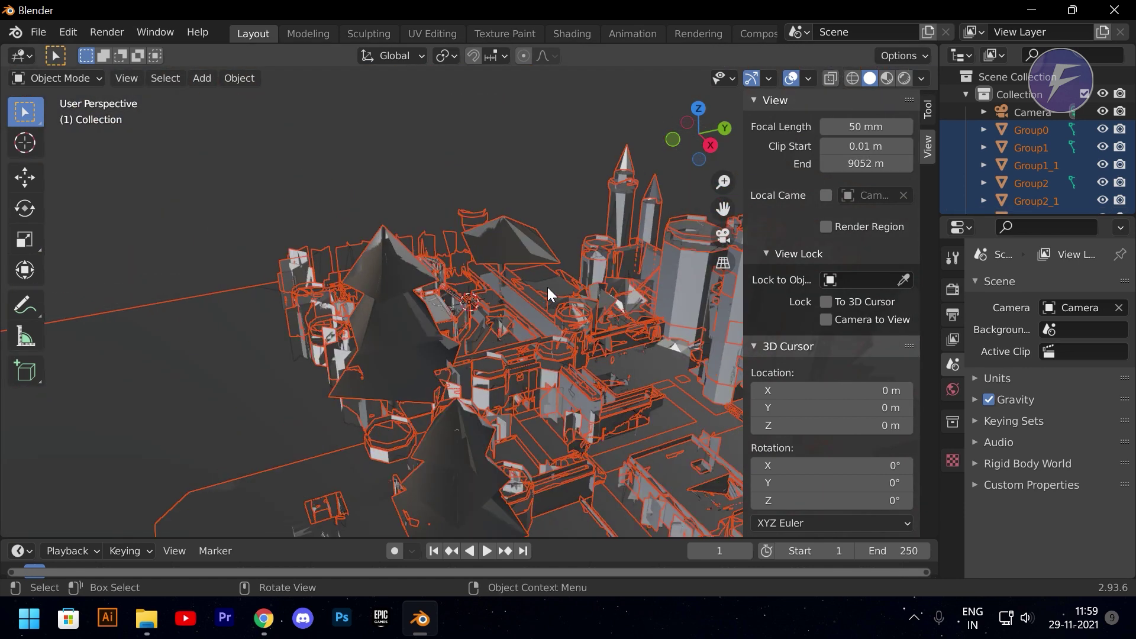
scroll(547, 287, "up", 3)
scroll(562, 285, "down", 3)
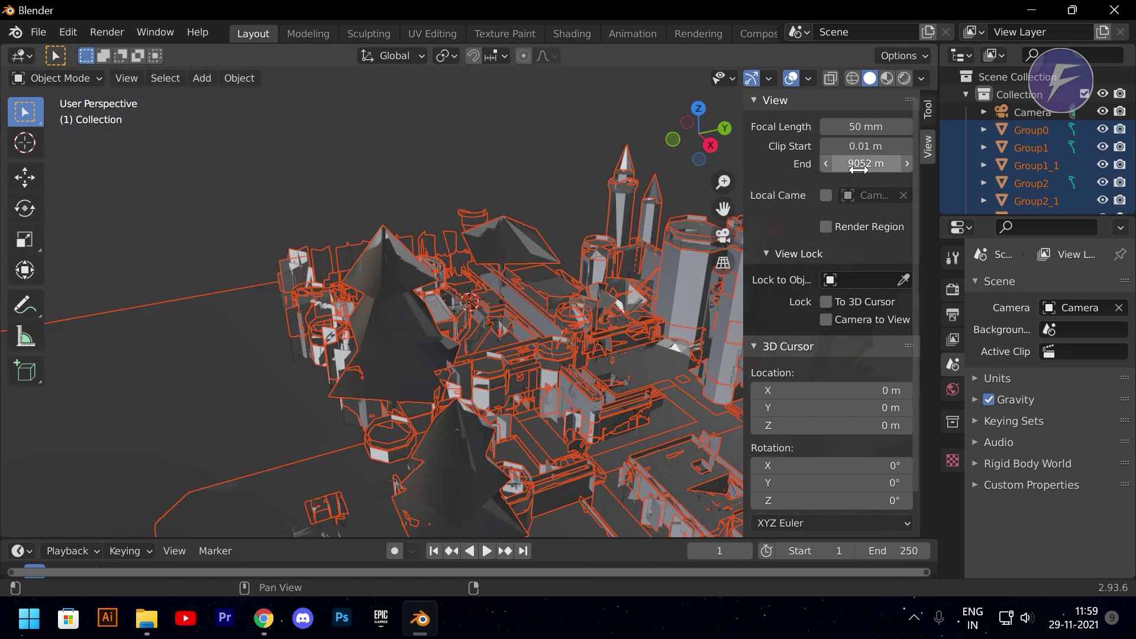
left_click_drag(858, 169, 896, 164)
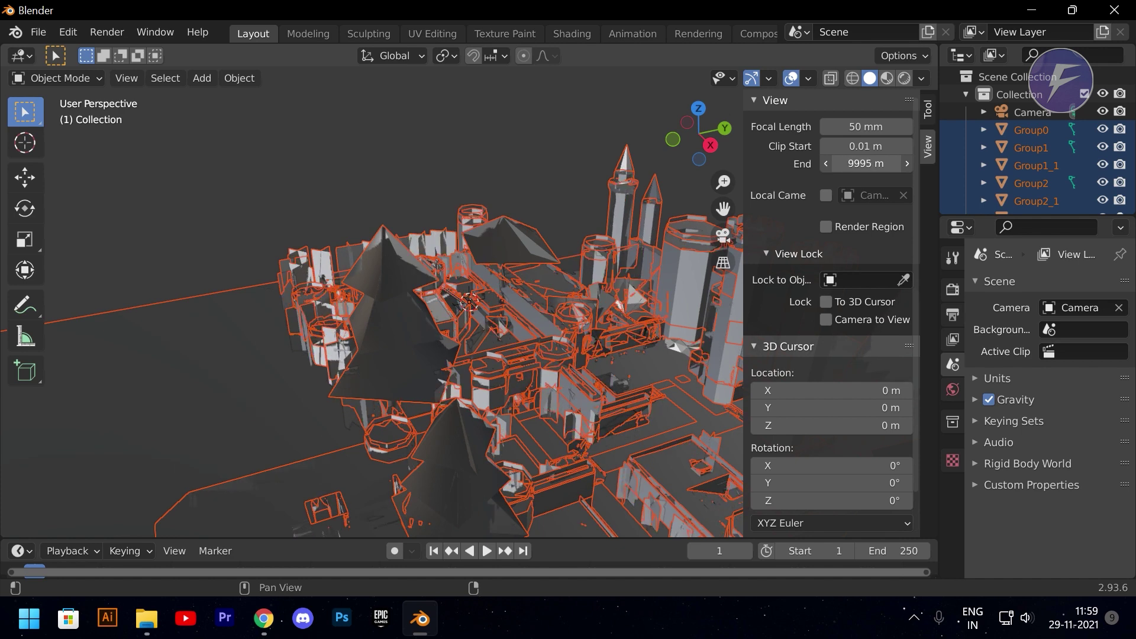
left_click(314, 158)
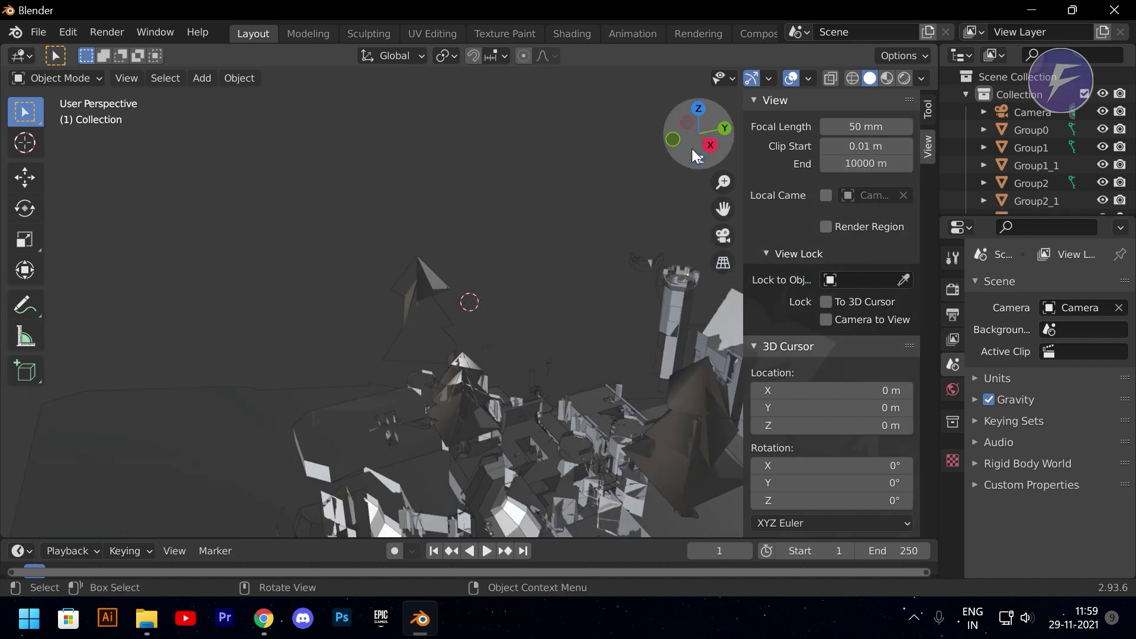
Switch the viewport shading to Material Preview to display the imported model with its textures.
left_click_drag(693, 152, 674, 115)
scroll(548, 322, "up", 5)
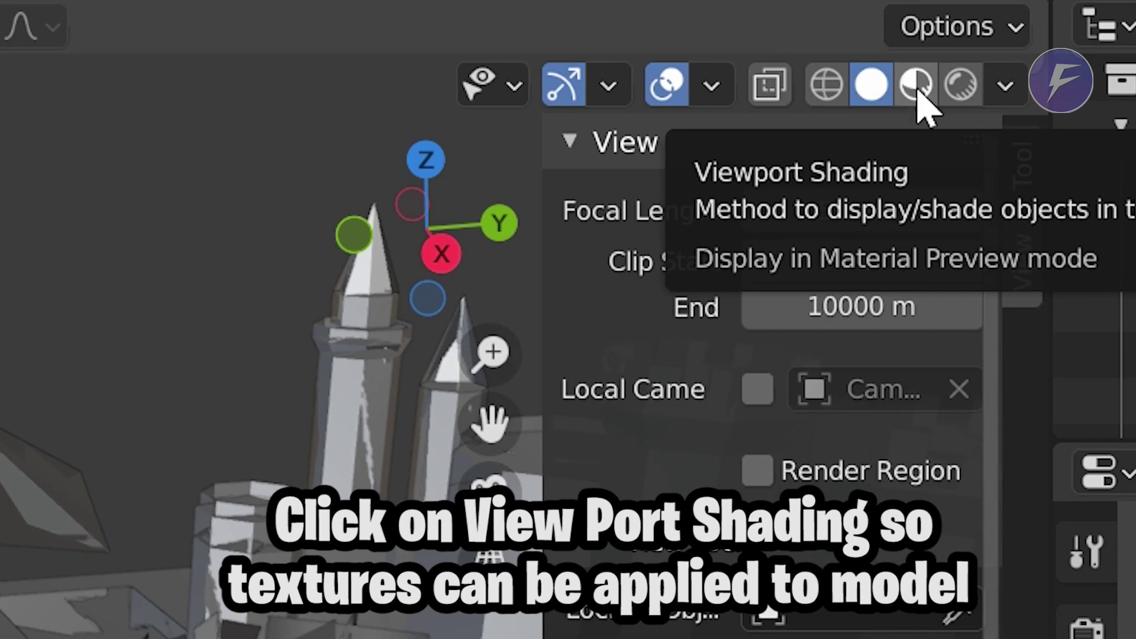
left_click(917, 88)
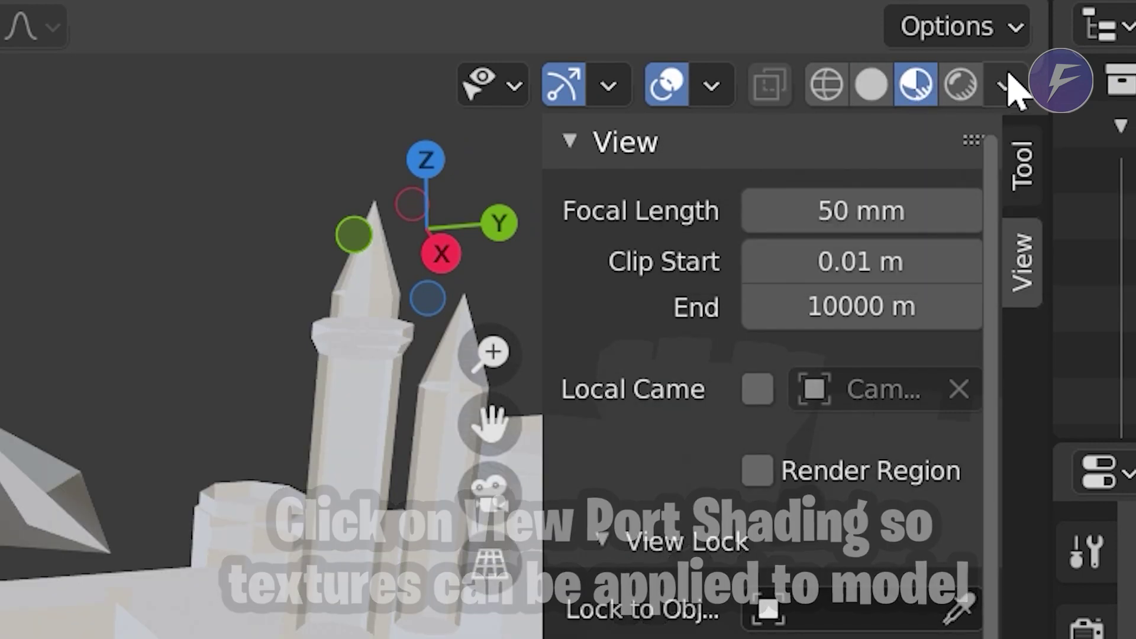
left_click(960, 86)
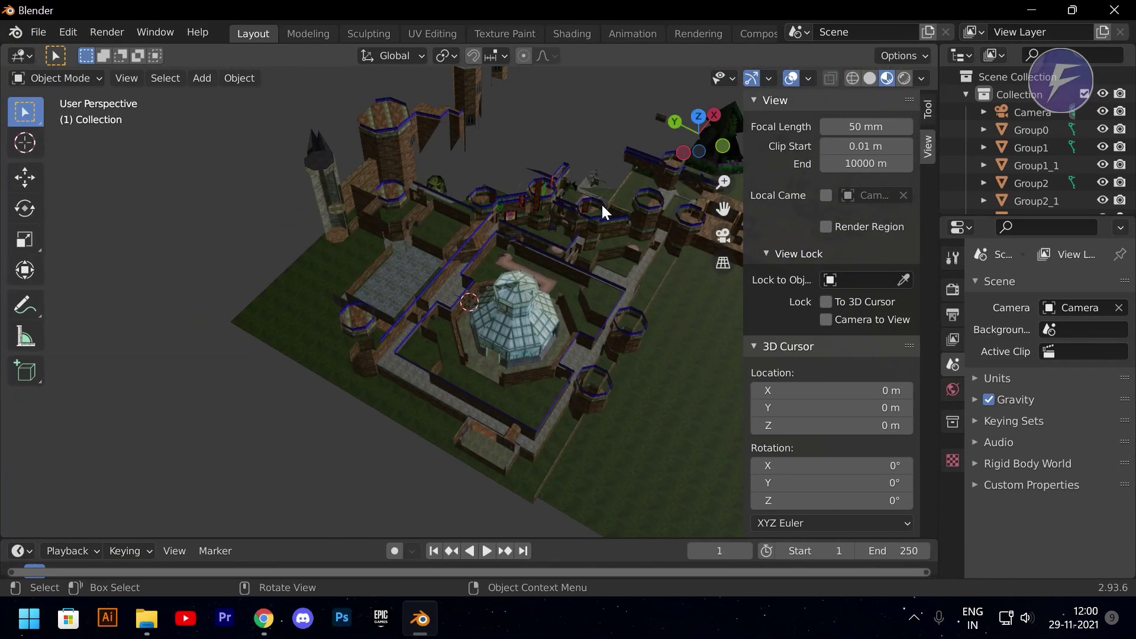
Try to join the box-selected parts of the castle model into one object, and clear the selection.
left_click_drag(250, 97, 740, 489)
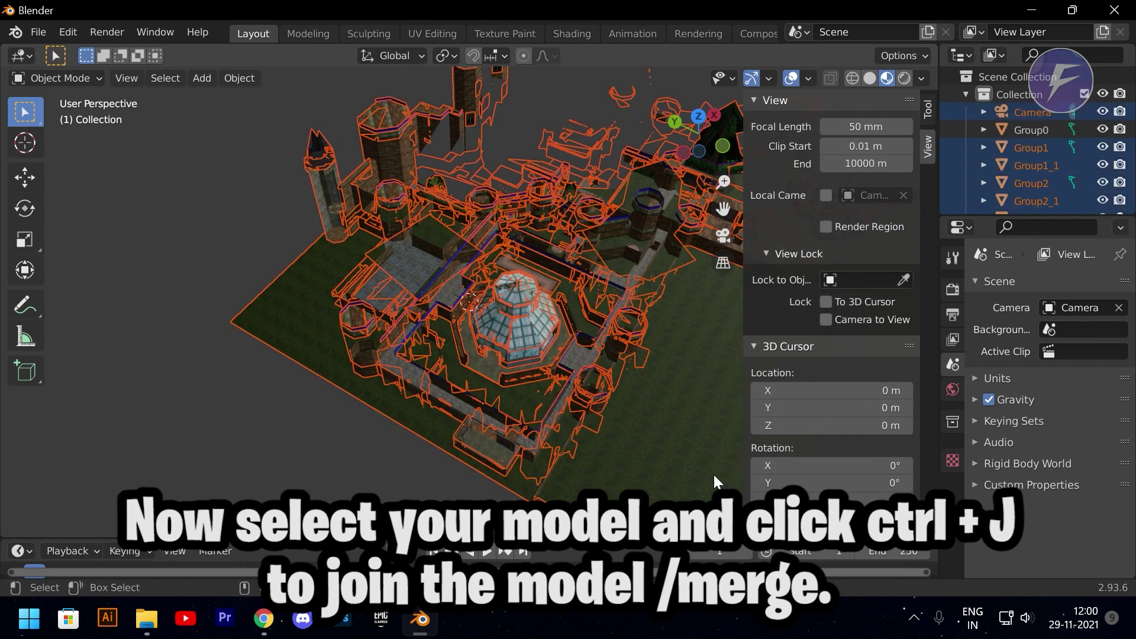
key("ctrl+j")
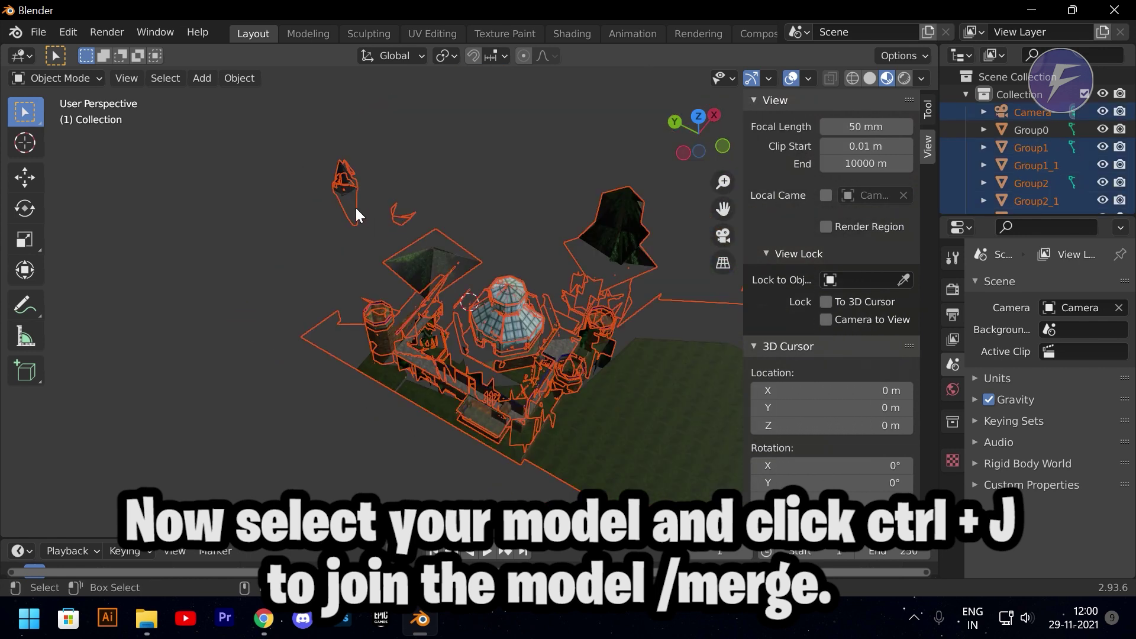
left_click(247, 194)
scroll(445, 225, "up", 5)
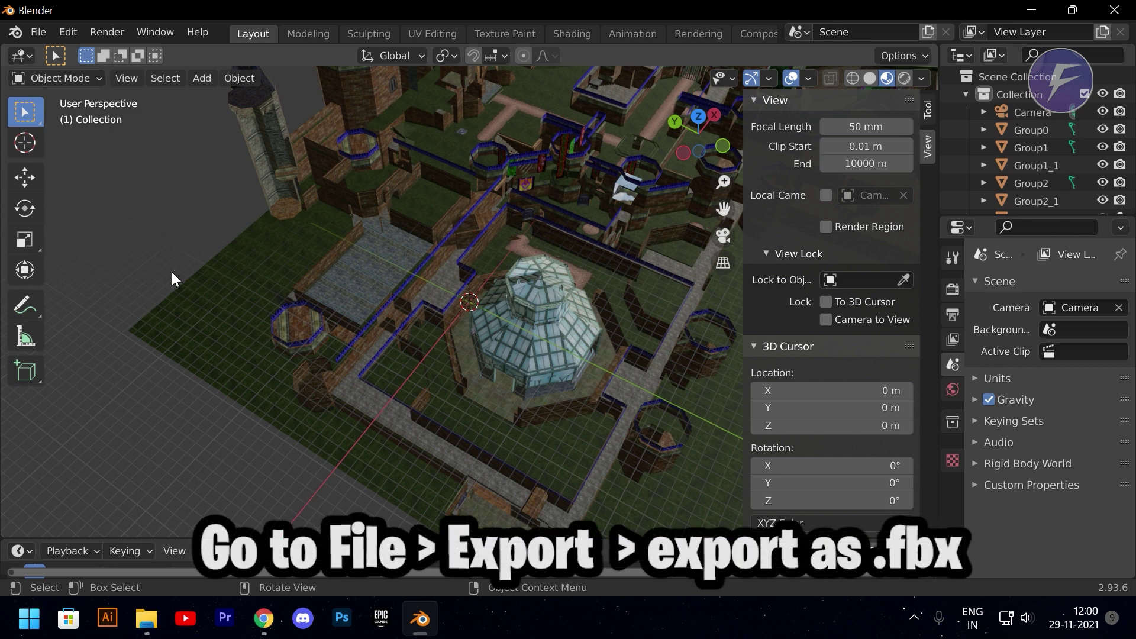
Start an FBX (.fbx) export of the castle model and browse to the mods folder on the E: drive as destination.
left_click(42, 33)
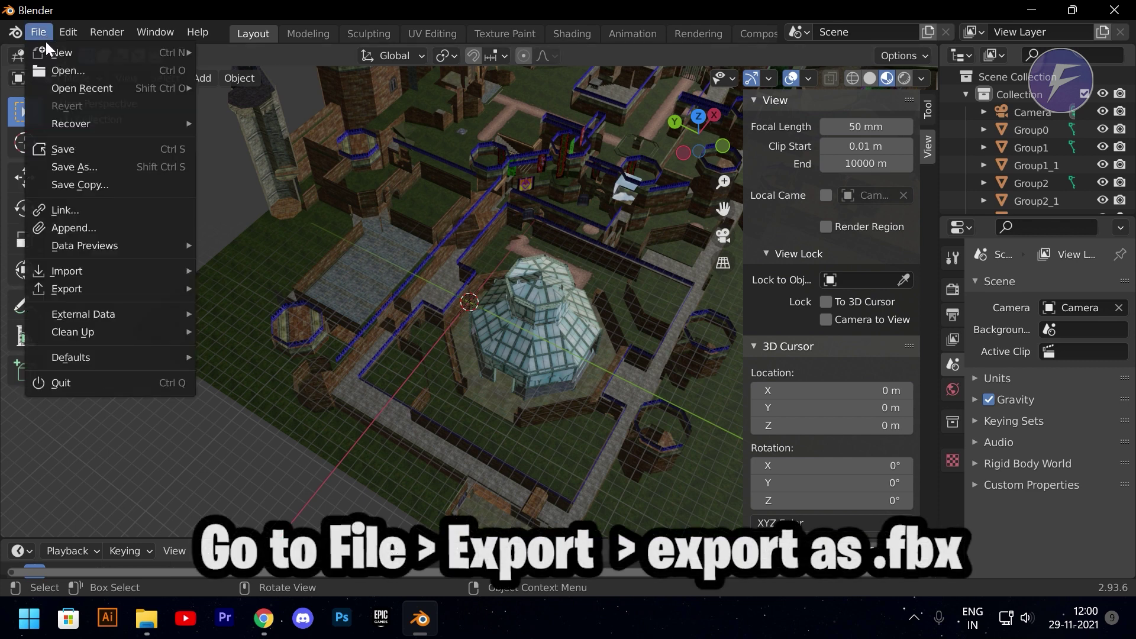
mouse_move(74, 288)
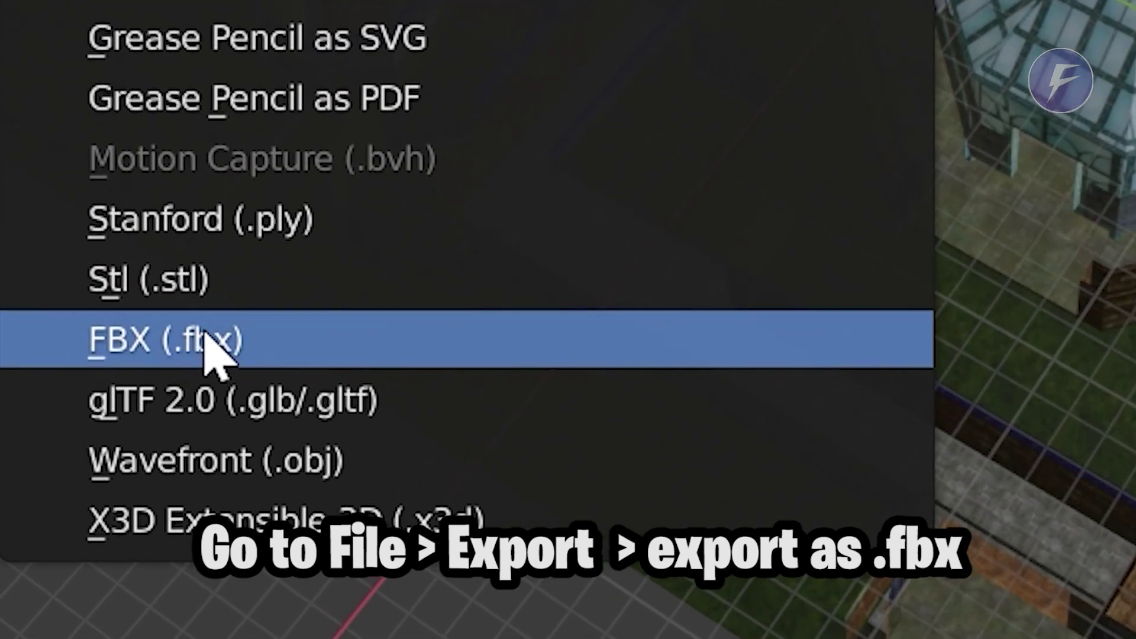
left_click(205, 336)
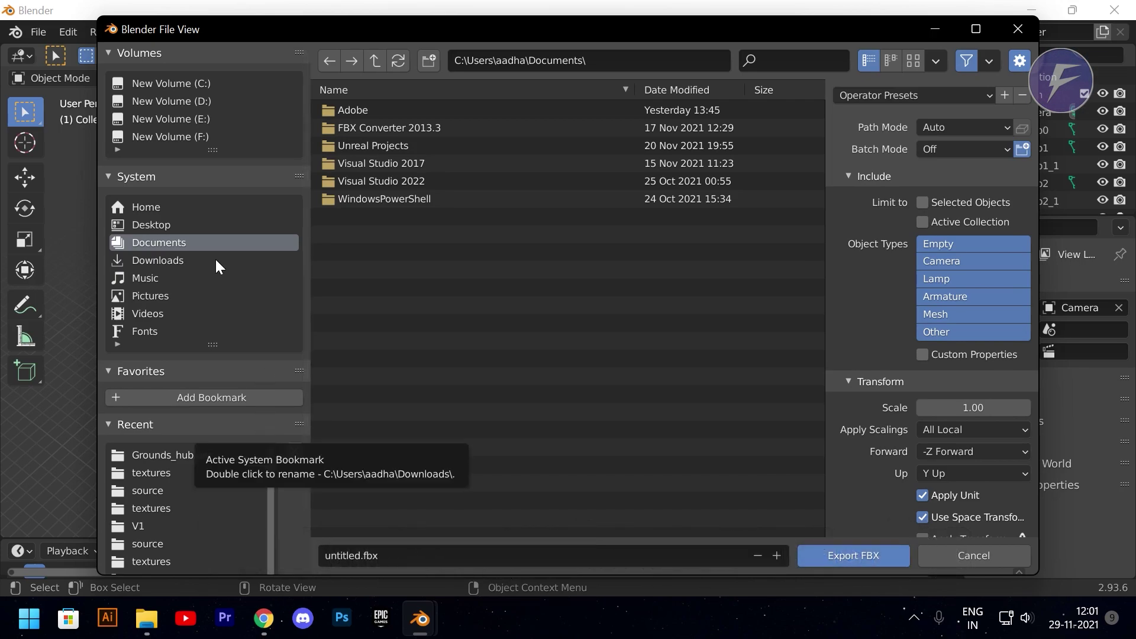
left_click(216, 261)
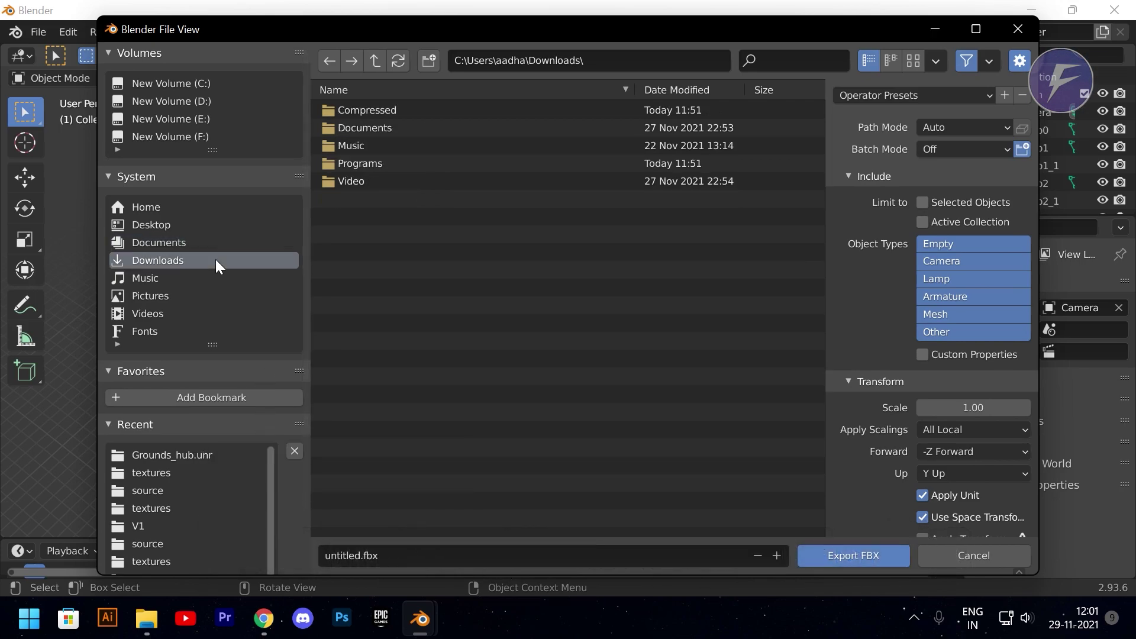
left_click(196, 118)
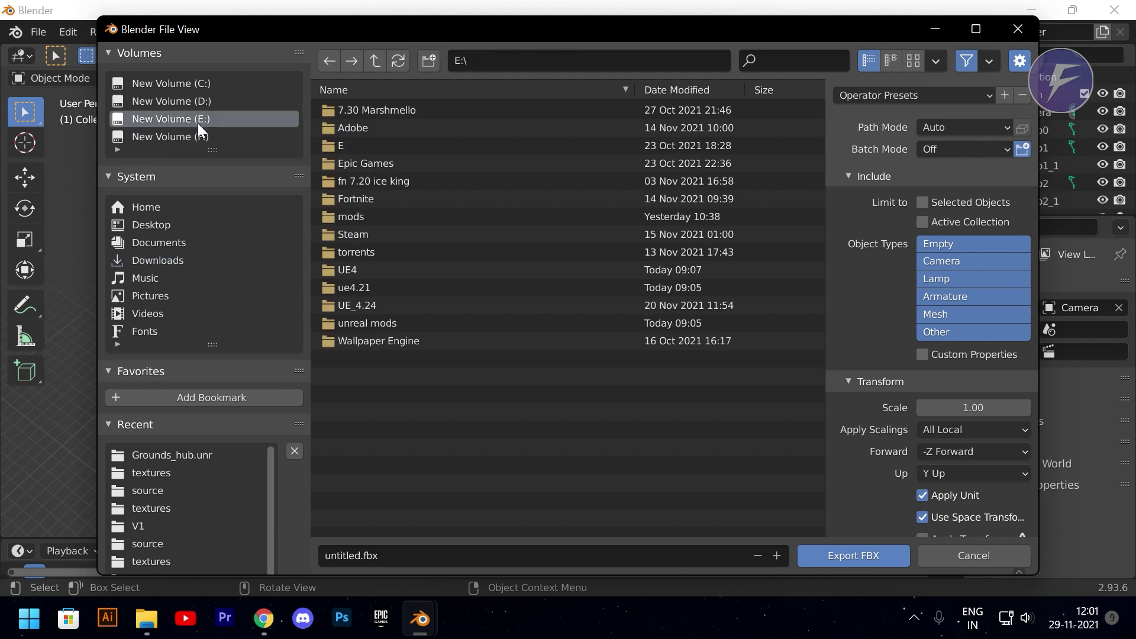
left_click(370, 214)
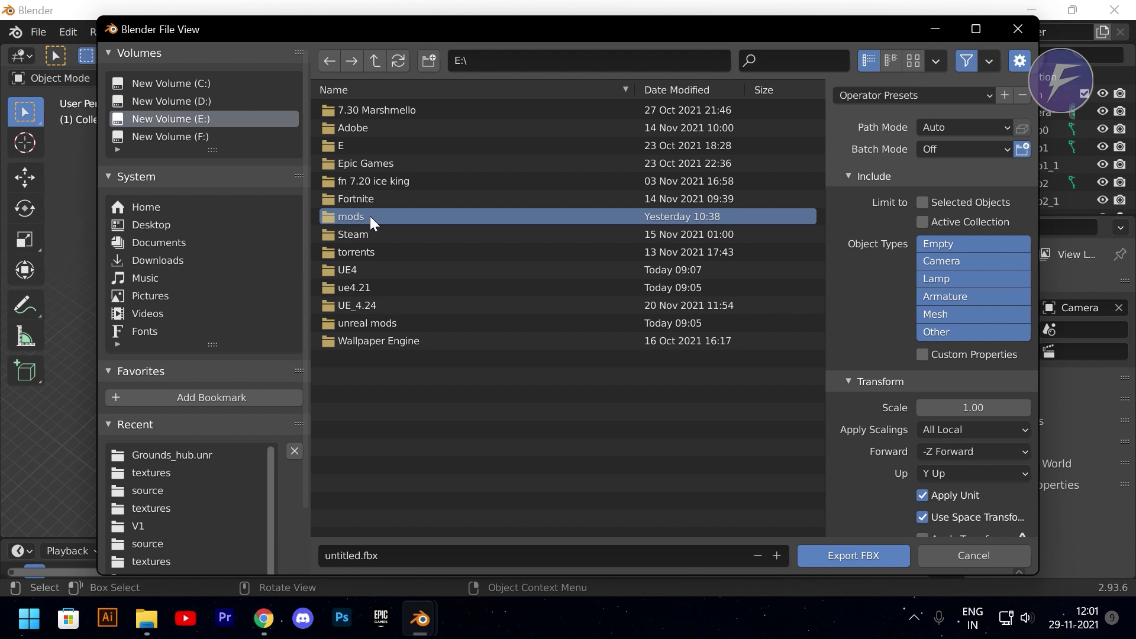
double_click(370, 215)
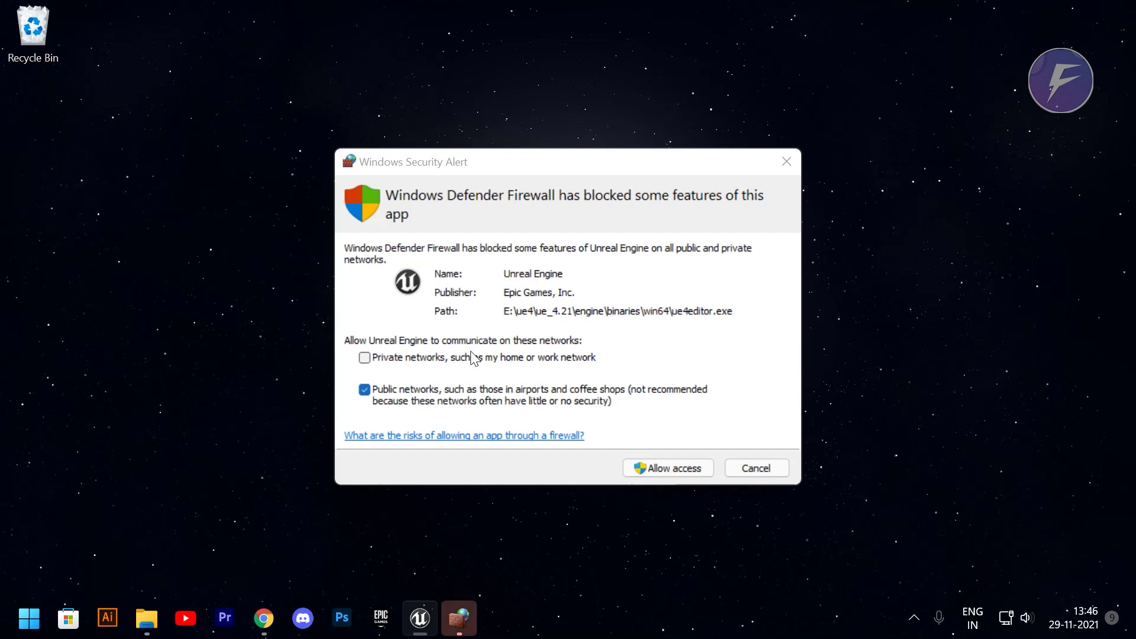
Allow Unreal Engine through the firewall on private as well as public networks, and maximize the Unreal Project Browser window.
left_click(472, 358)
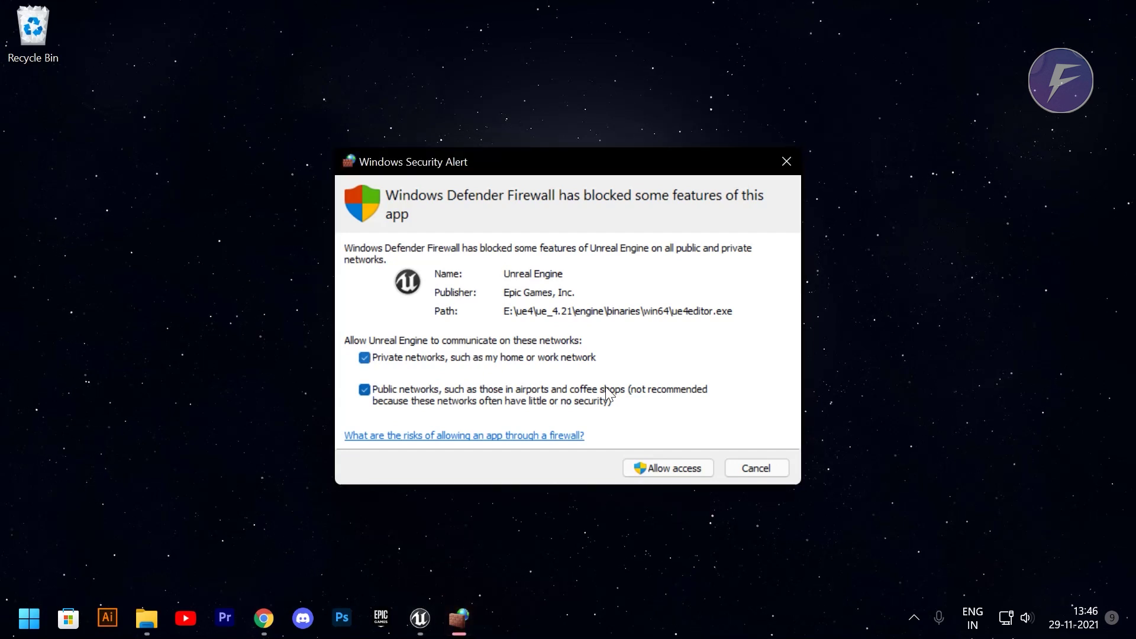
left_click(676, 462)
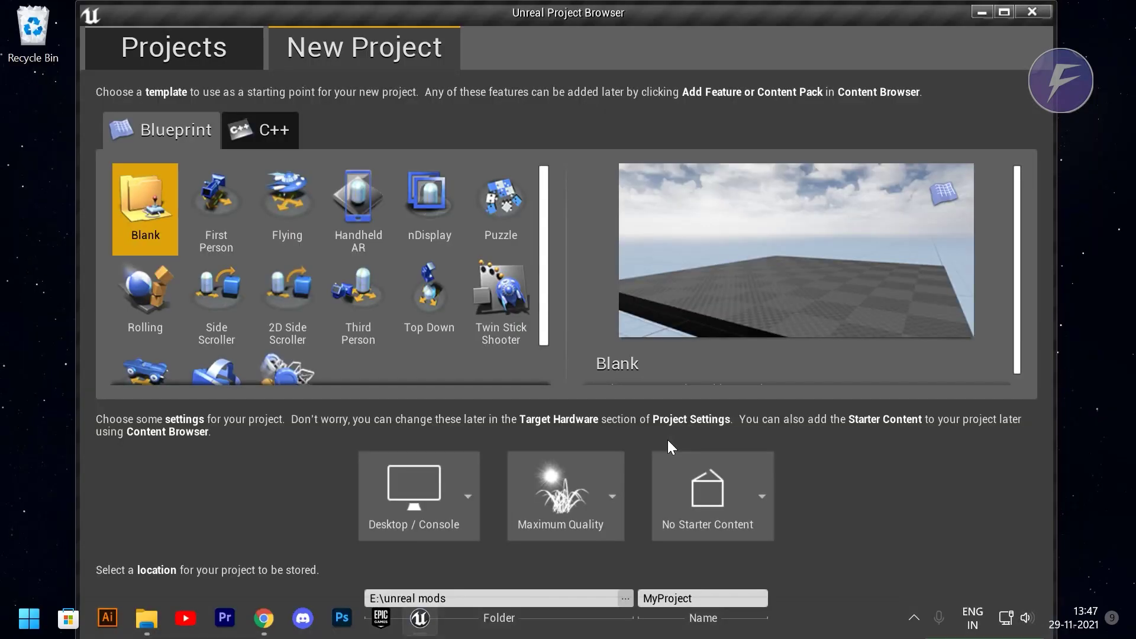
left_click(1006, 12)
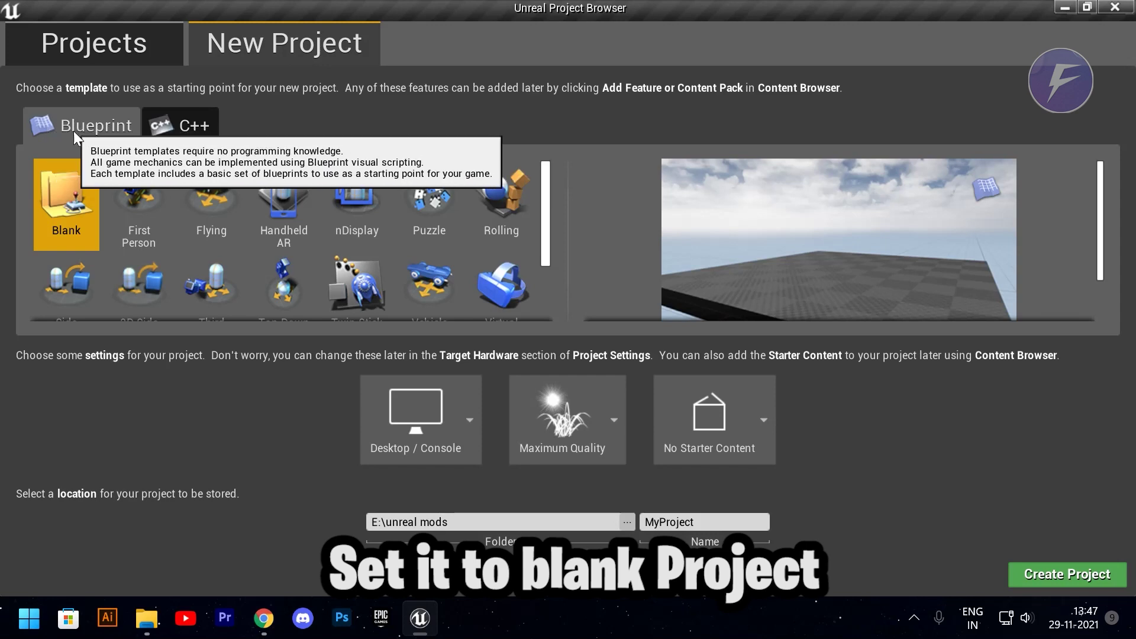
Name the new blank Blueprint project FortniteGame.
left_click_drag(696, 522, 686, 522)
double_click(686, 522)
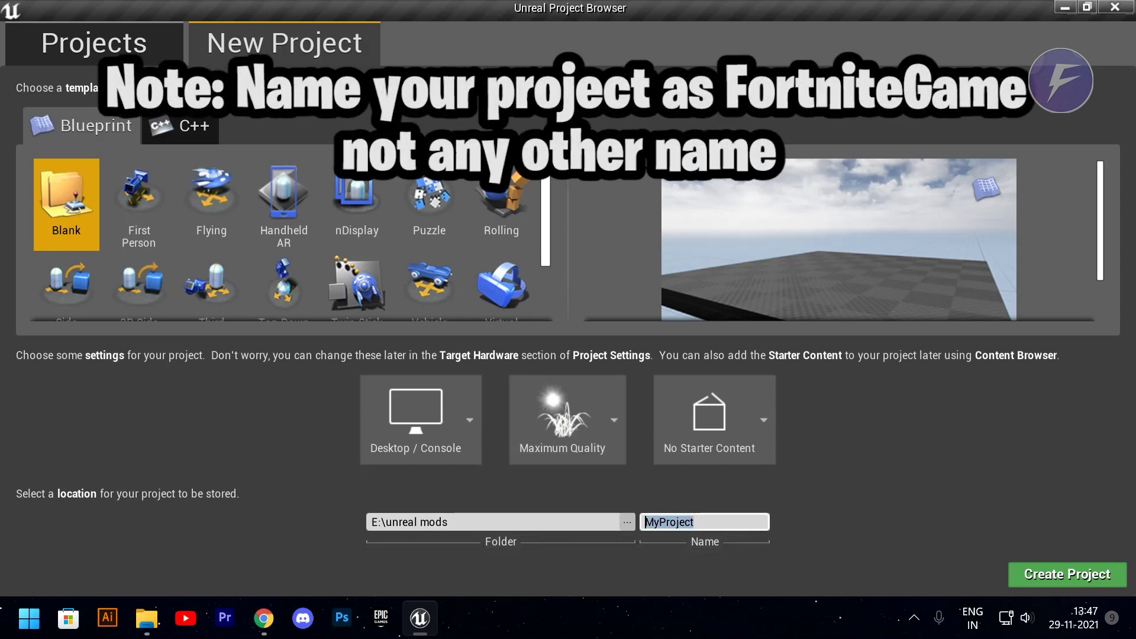
type("Fort")
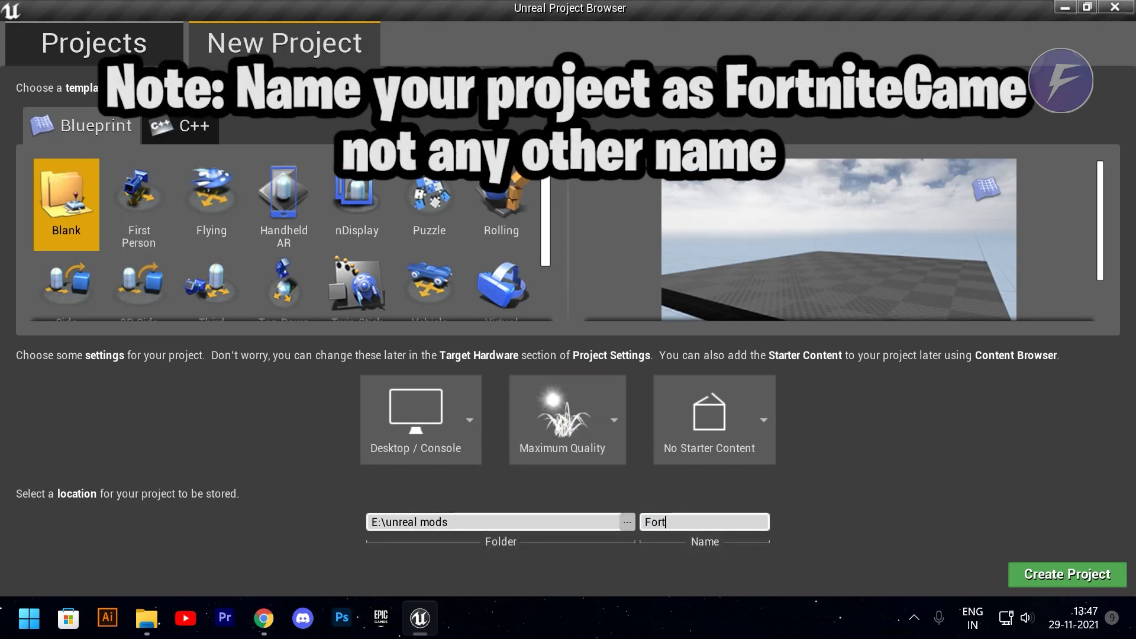
type("niteGame")
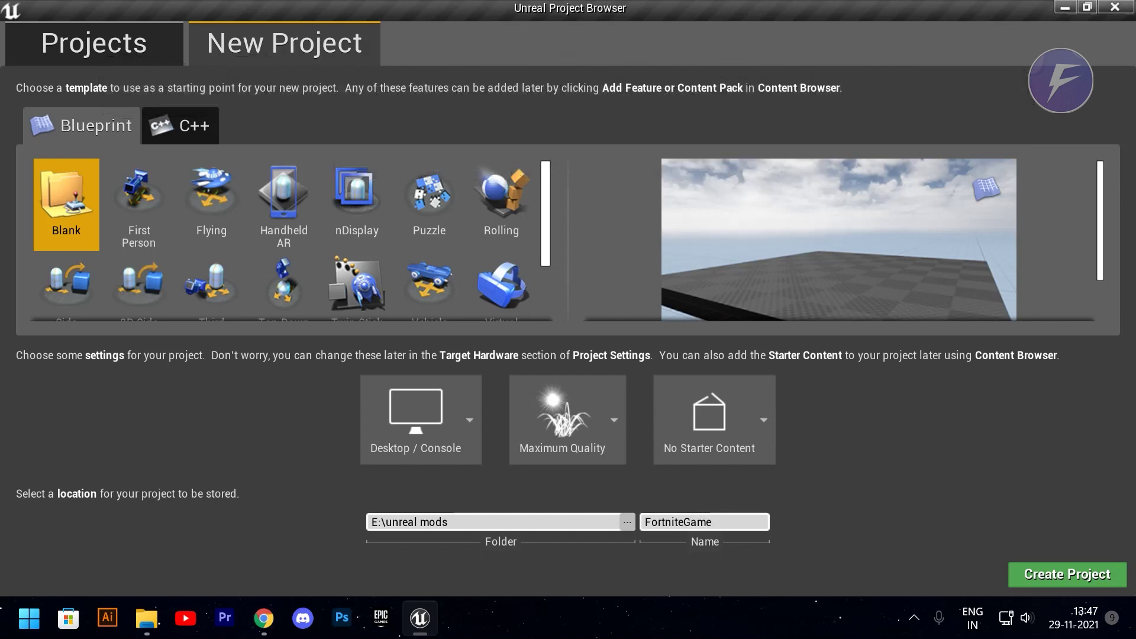
Set the project's storage location to the Desktop folder.
left_click(632, 526)
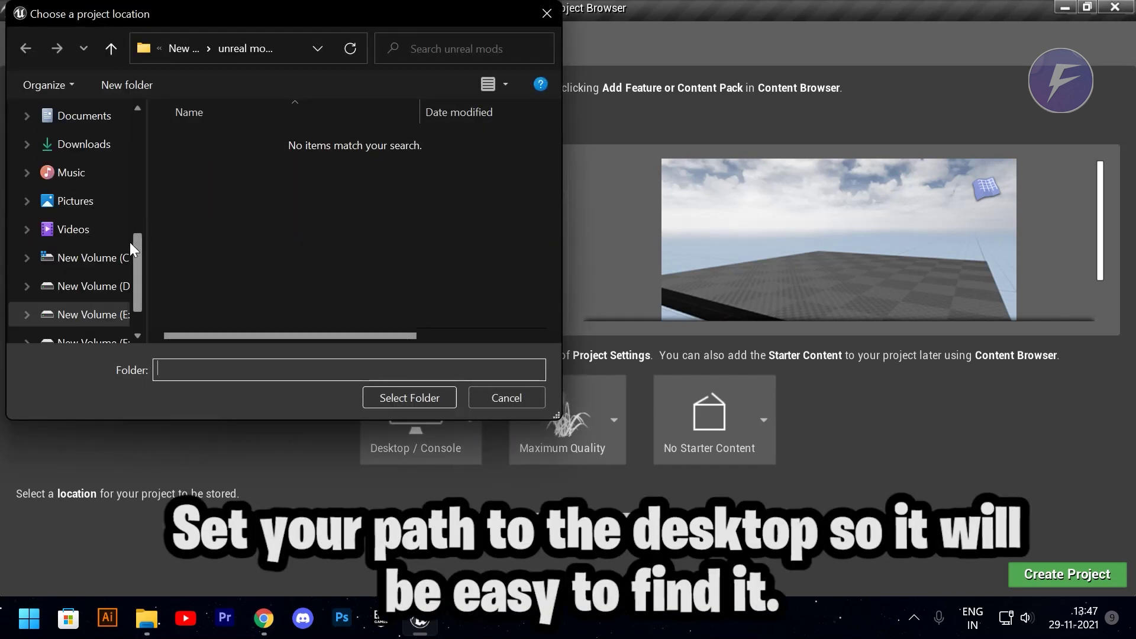
scroll(100, 278, "up", 1)
scroll(100, 272, "up", 1)
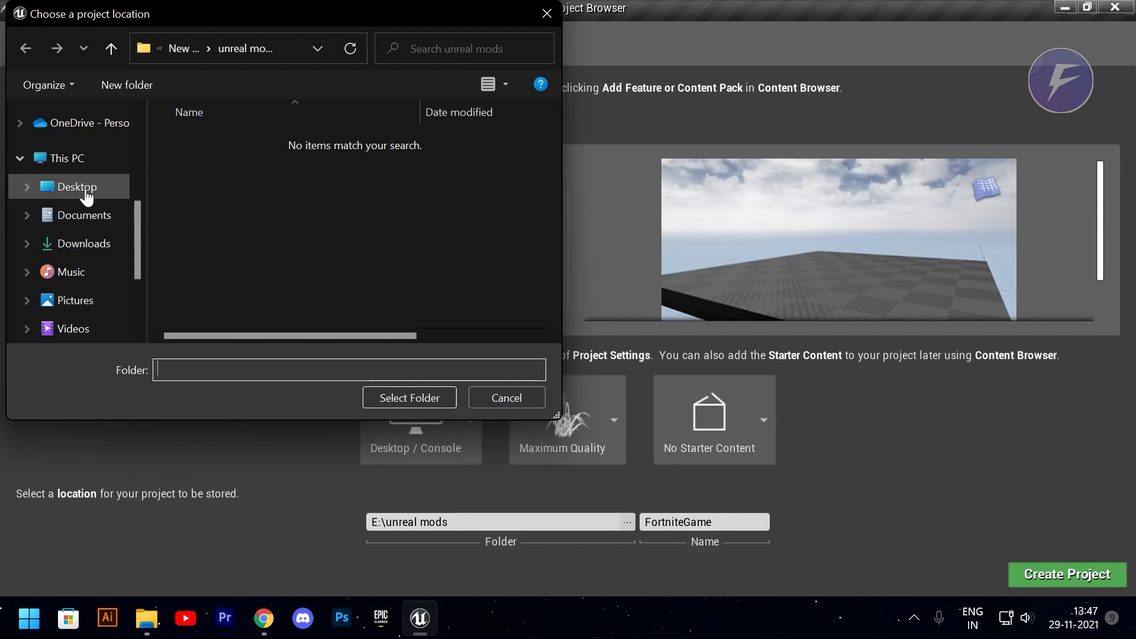
left_click(83, 188)
left_click(419, 397)
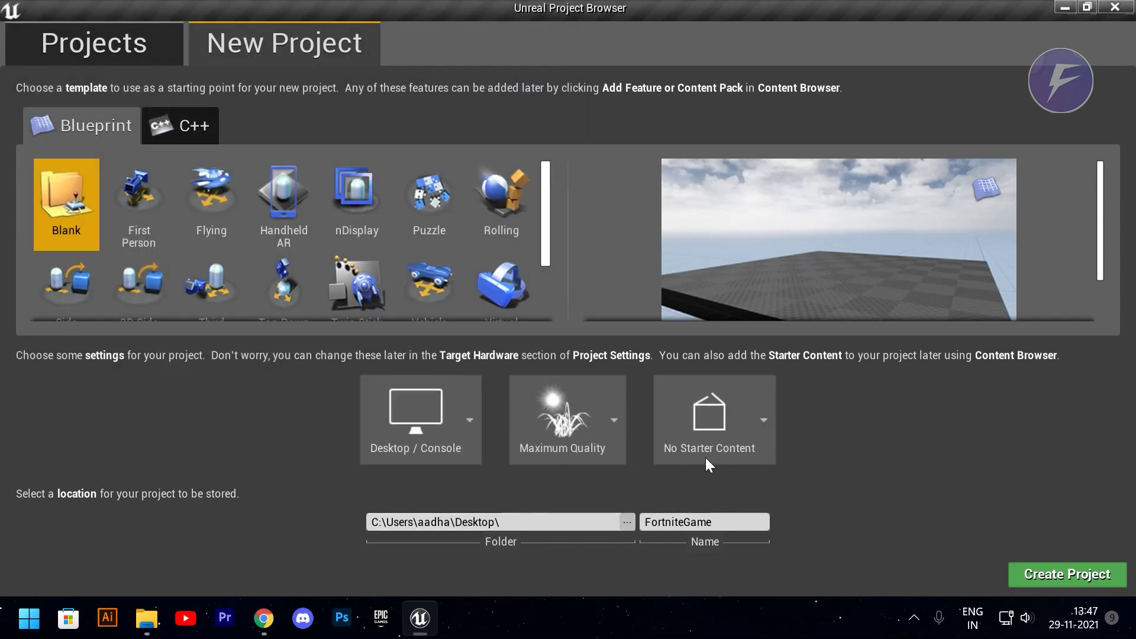
Keep the No Starter Content option and create the project.
left_click(716, 427)
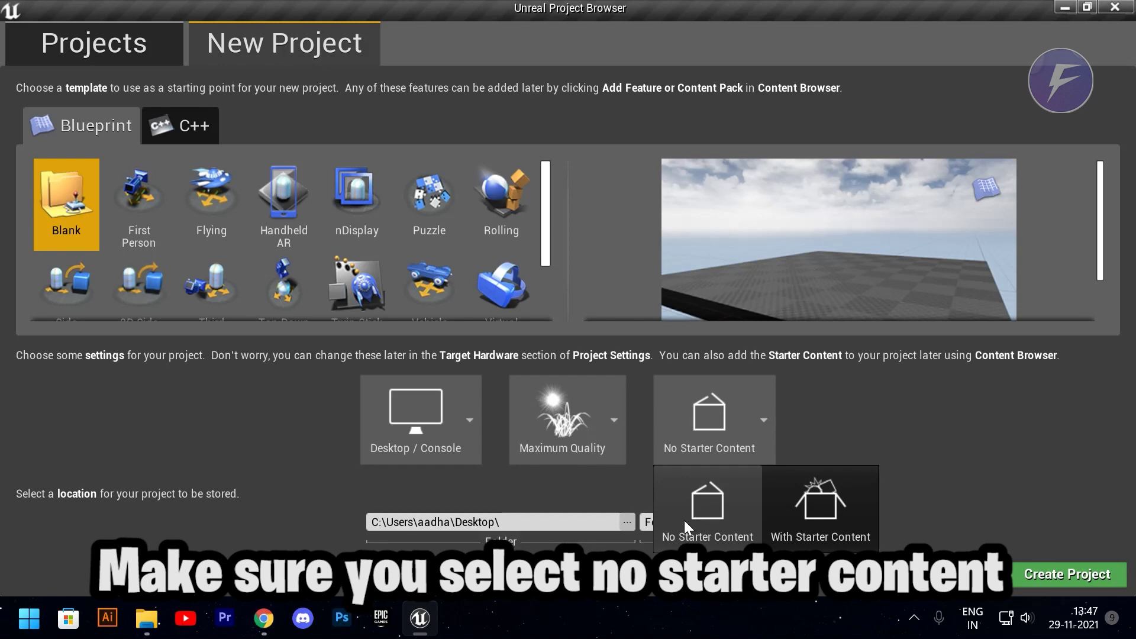
left_click(803, 417)
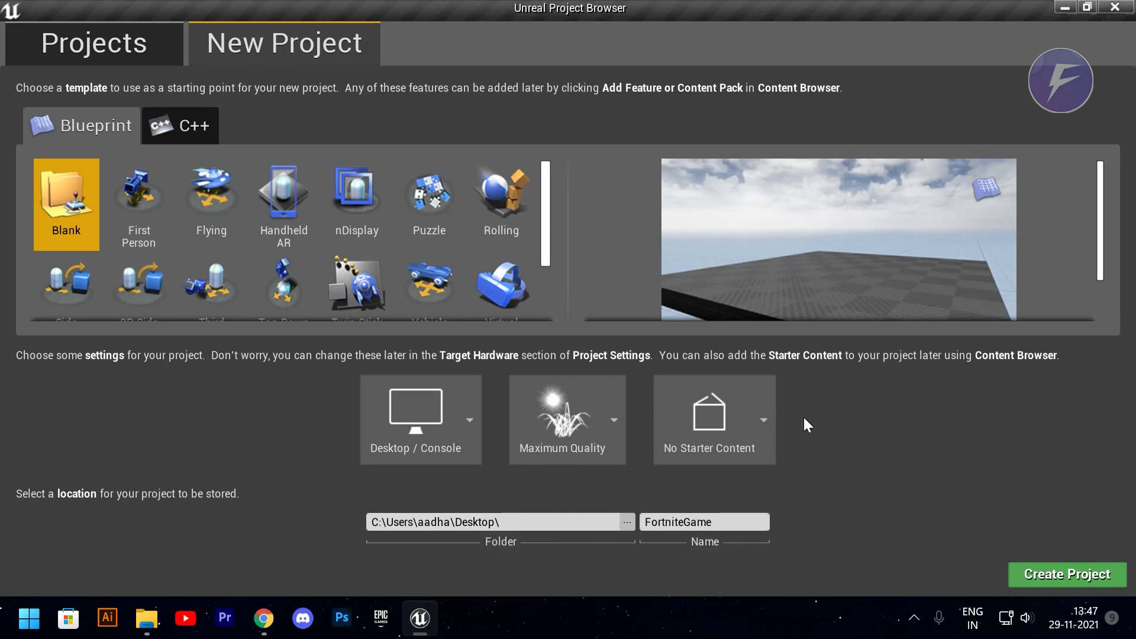
left_click(1020, 566)
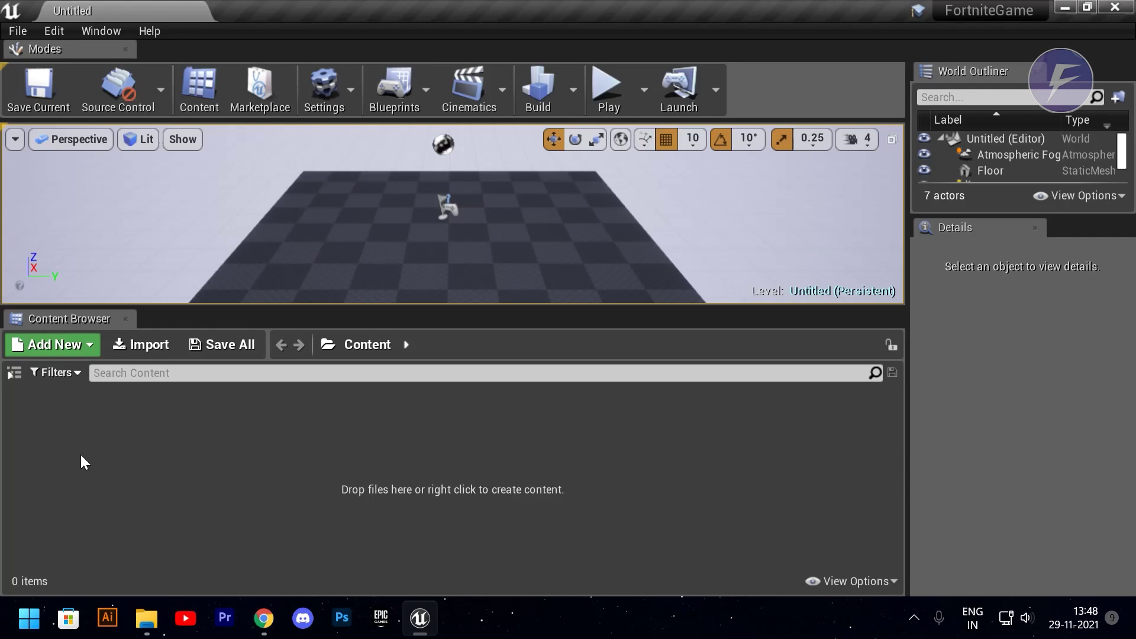
Create a folder named Athena in the project's Content folder.
right_click(81, 454)
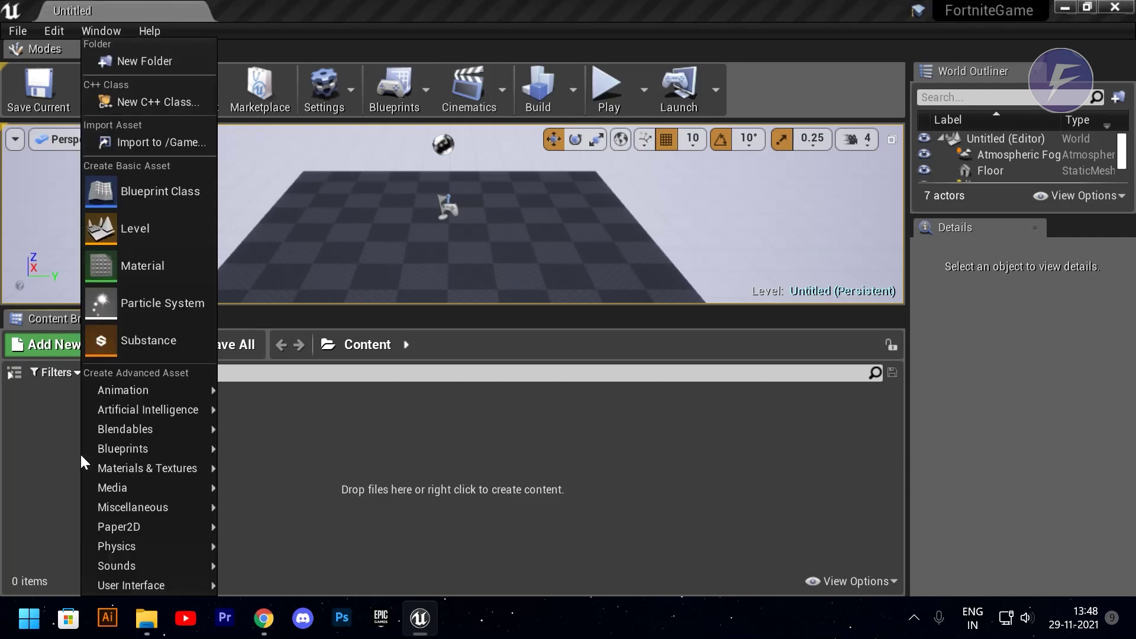
mouse_move(80, 451)
left_click(122, 60)
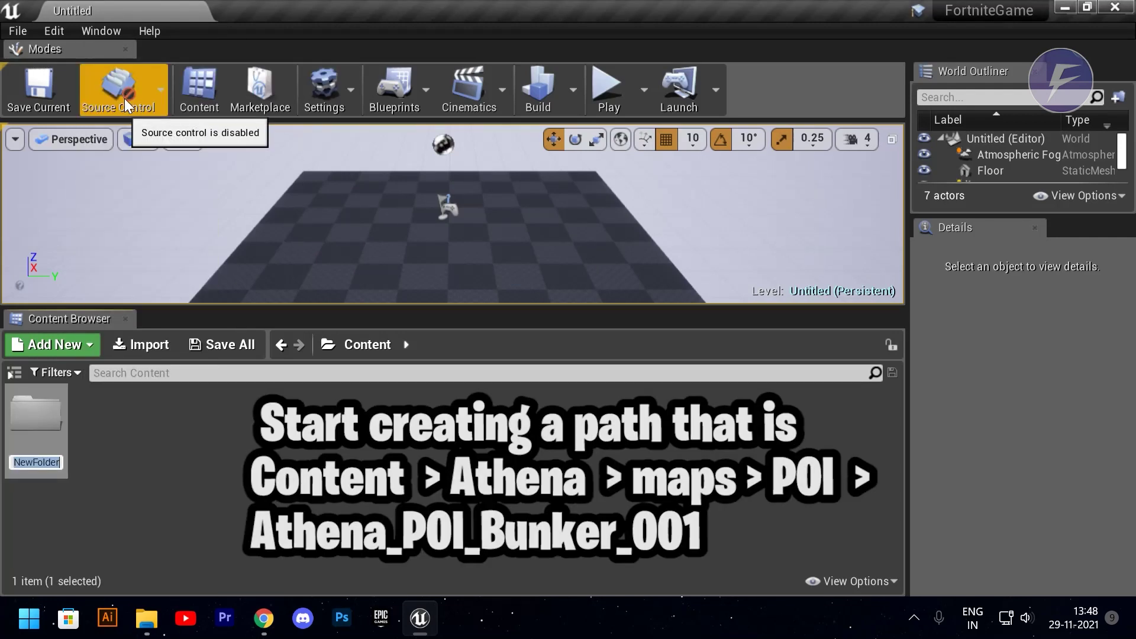
type("Athena")
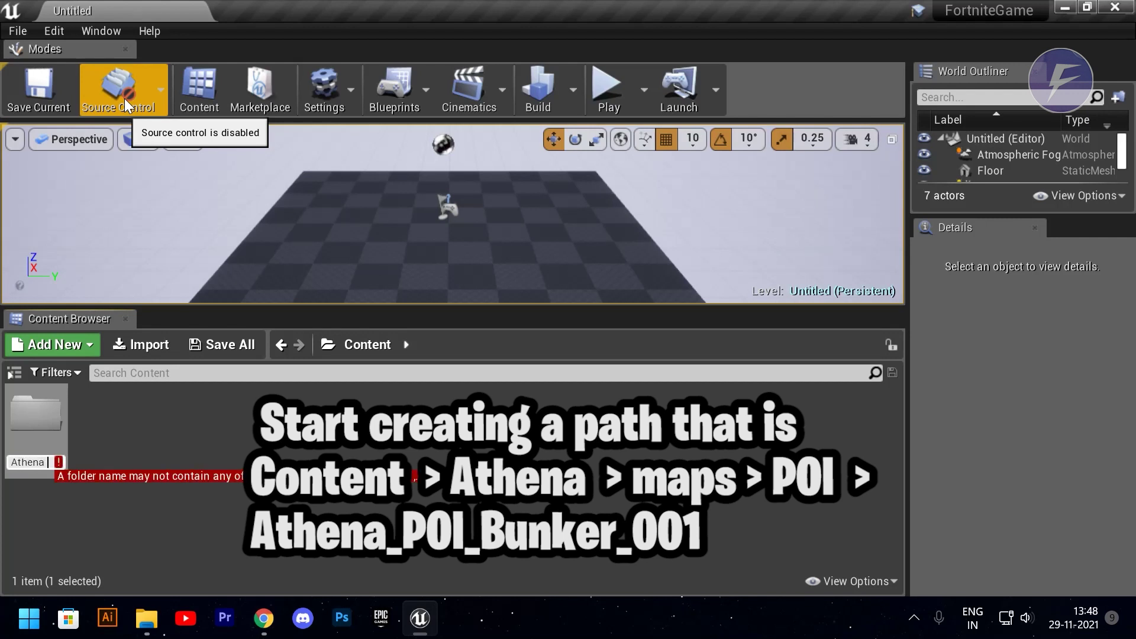
key("BackSpace")
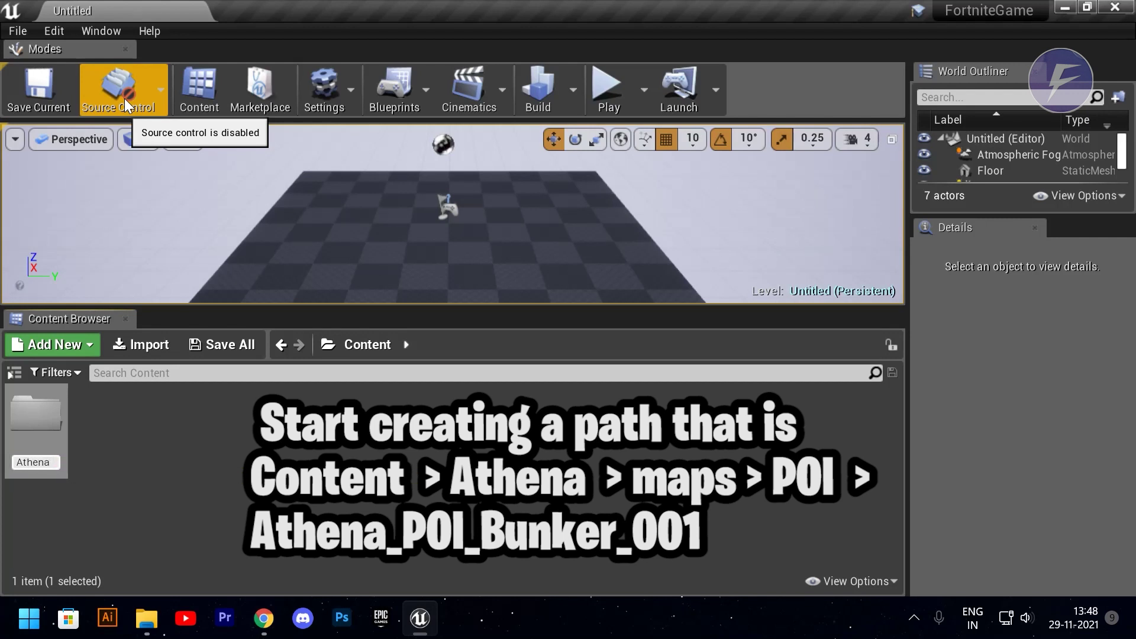
key("Return")
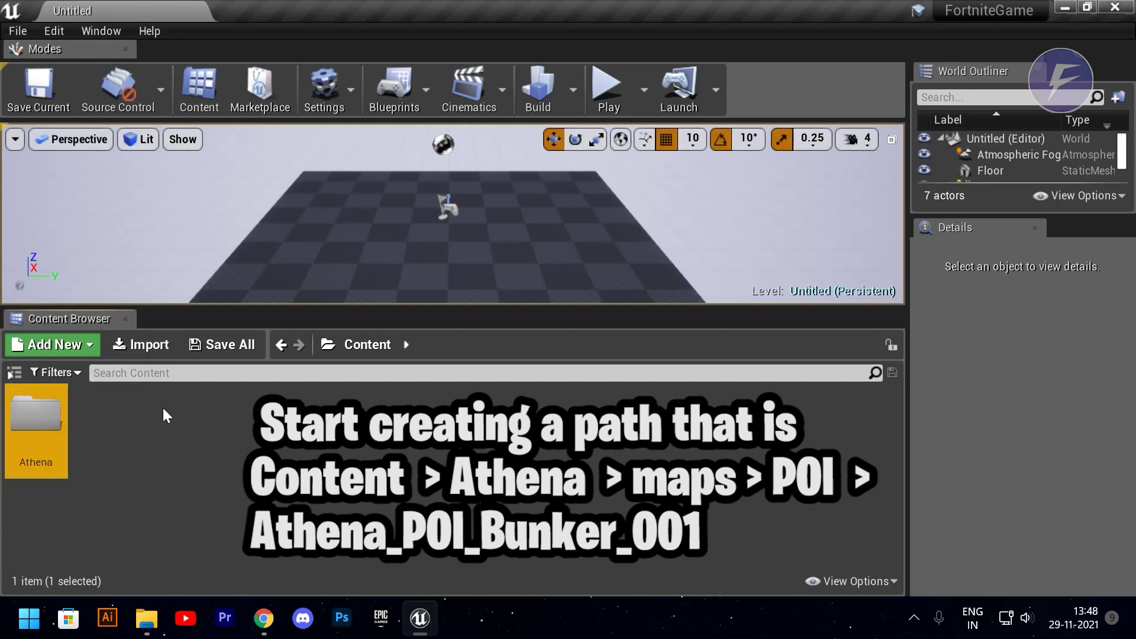
Create a folder named maps inside the Athena folder.
double_click(34, 421)
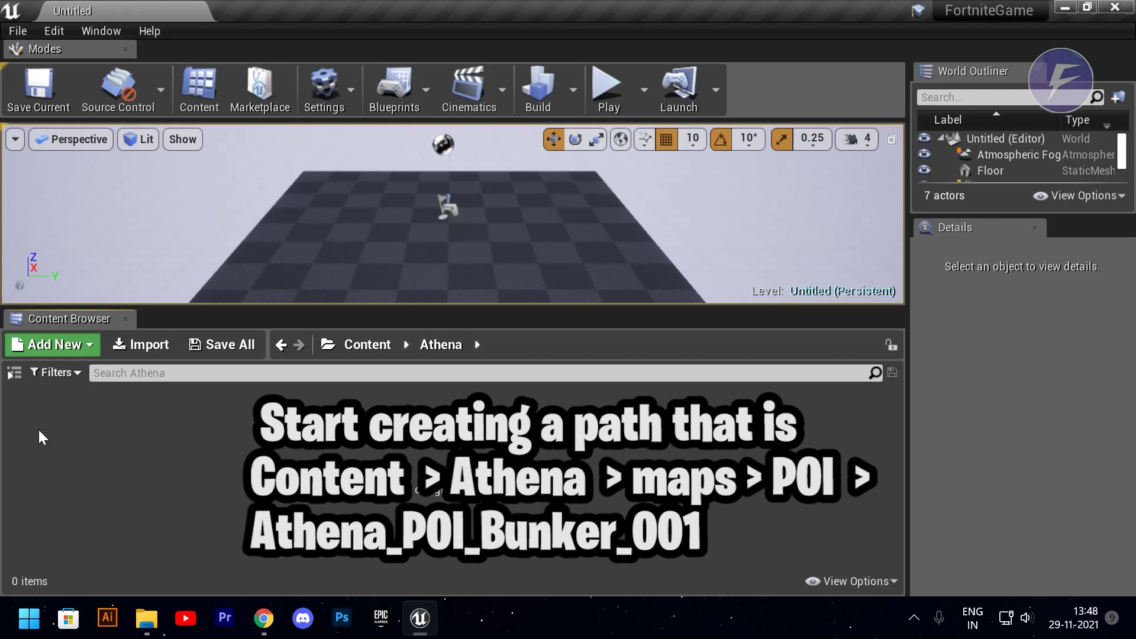
right_click(38, 429)
left_click(85, 59)
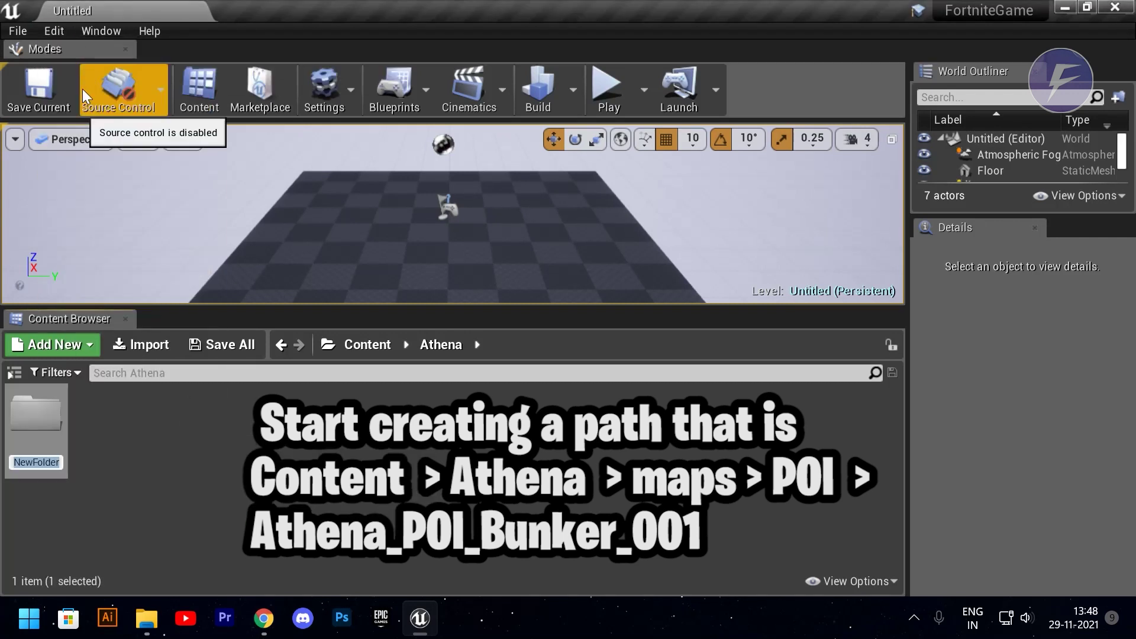
type("maps")
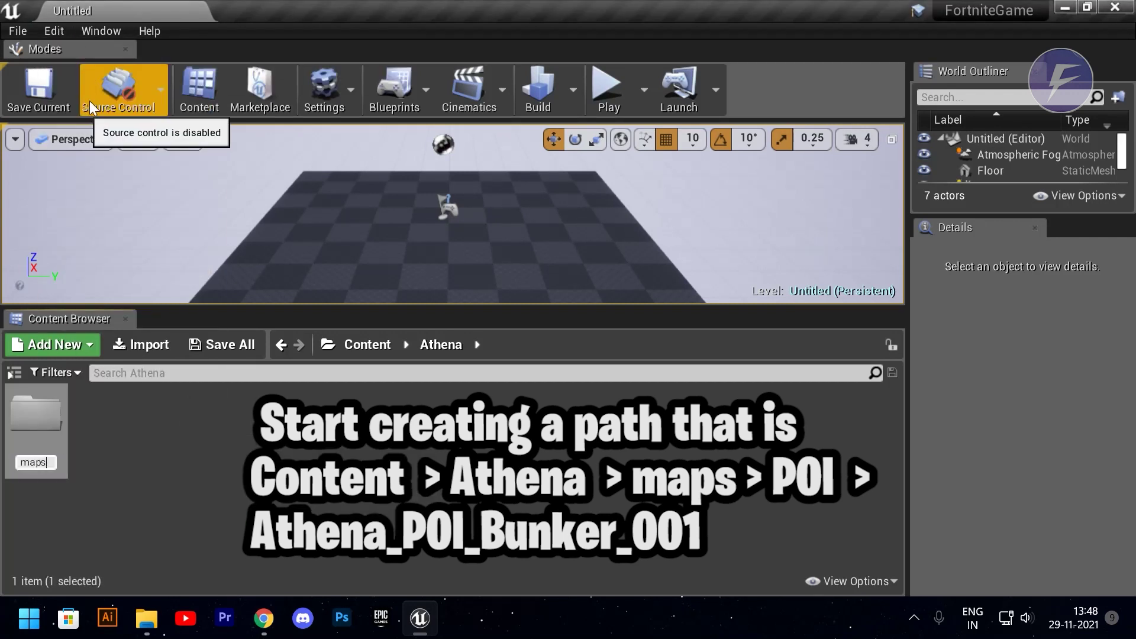
Create a folder named POI inside the maps folder.
double_click(37, 435)
right_click(37, 435)
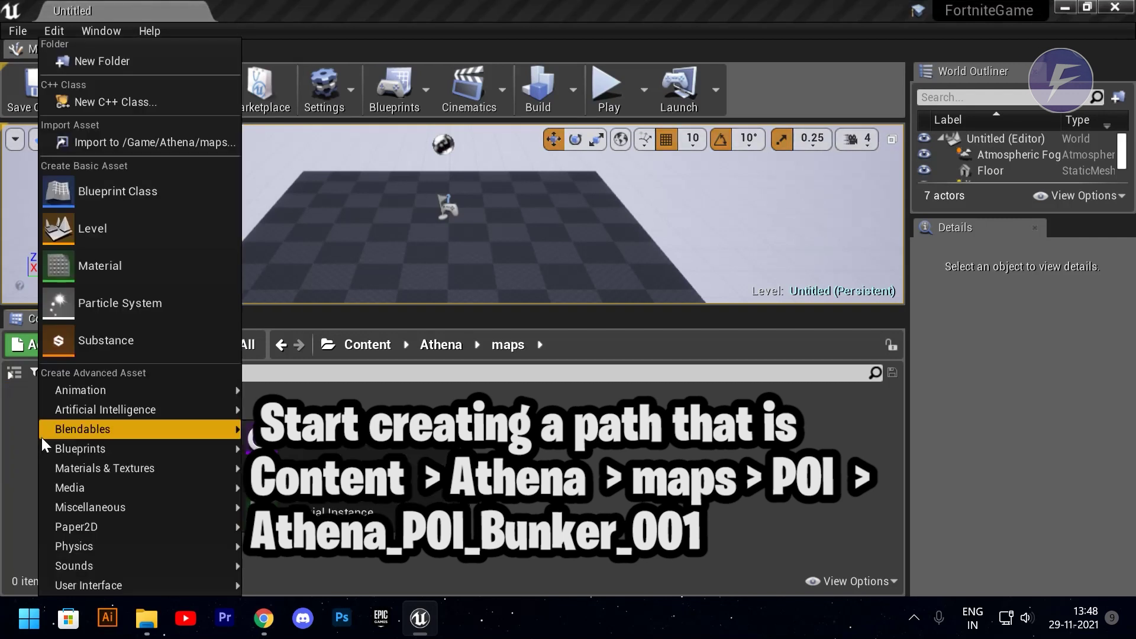
left_click(102, 59)
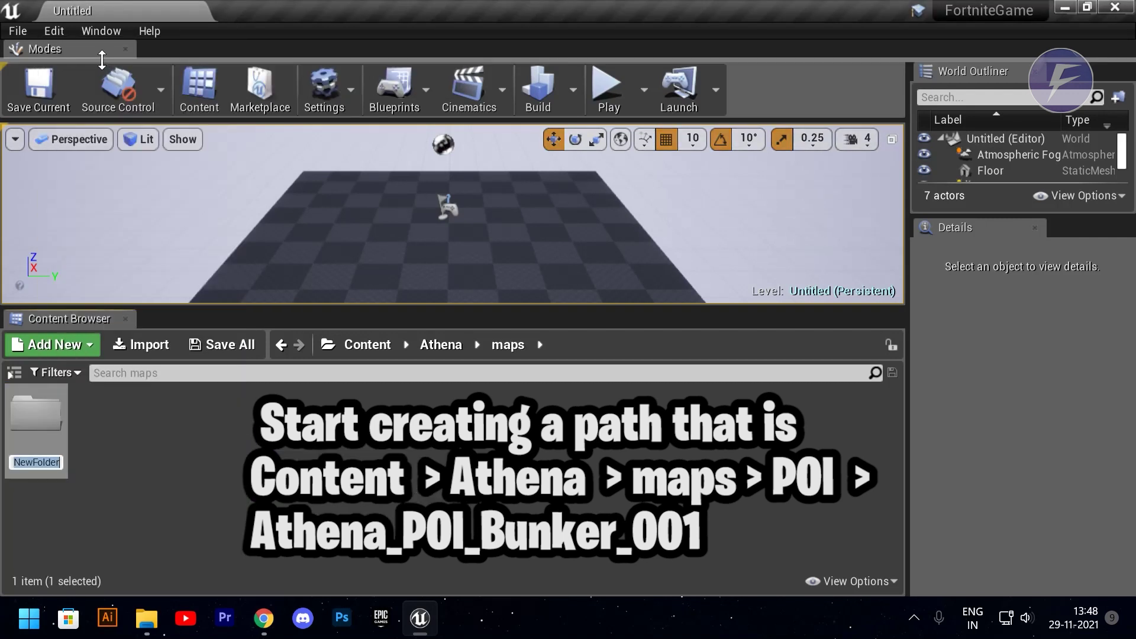
type("P")
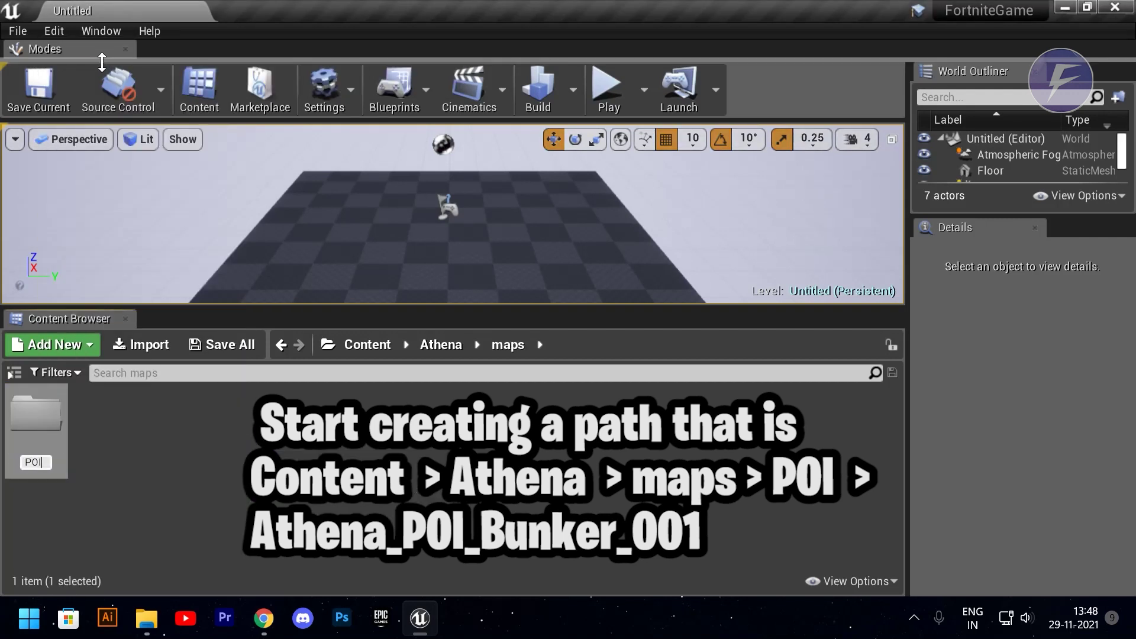
type("OI")
key("Return")
left_click(83, 541)
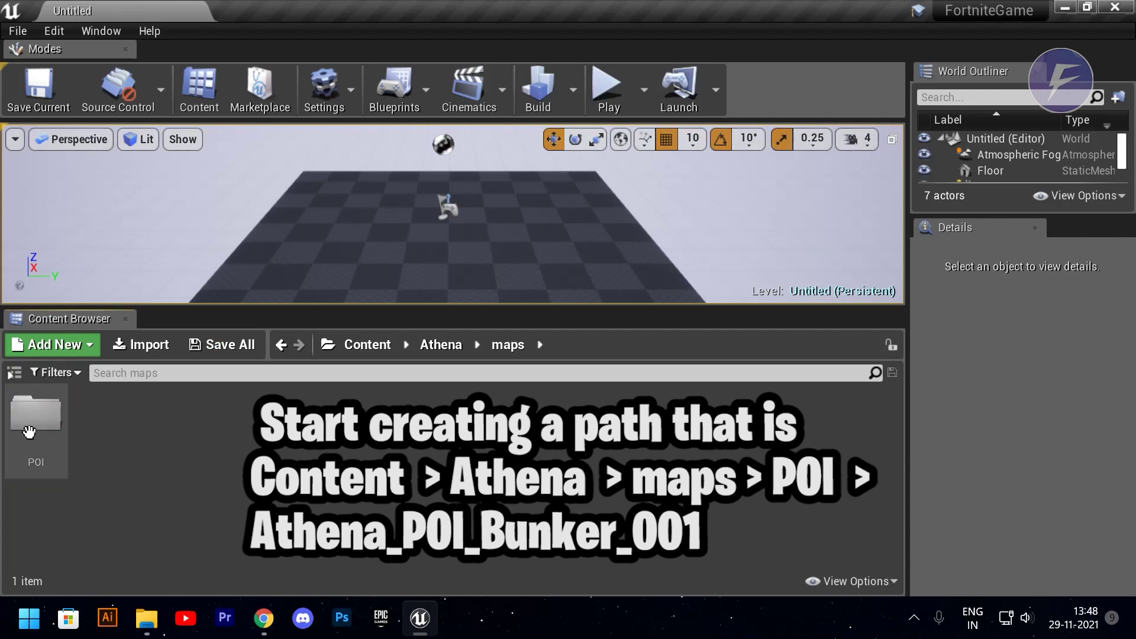
Create a level named Athena_POI_Bunker_001 inside the POI folder.
double_click(28, 431)
right_click(37, 448)
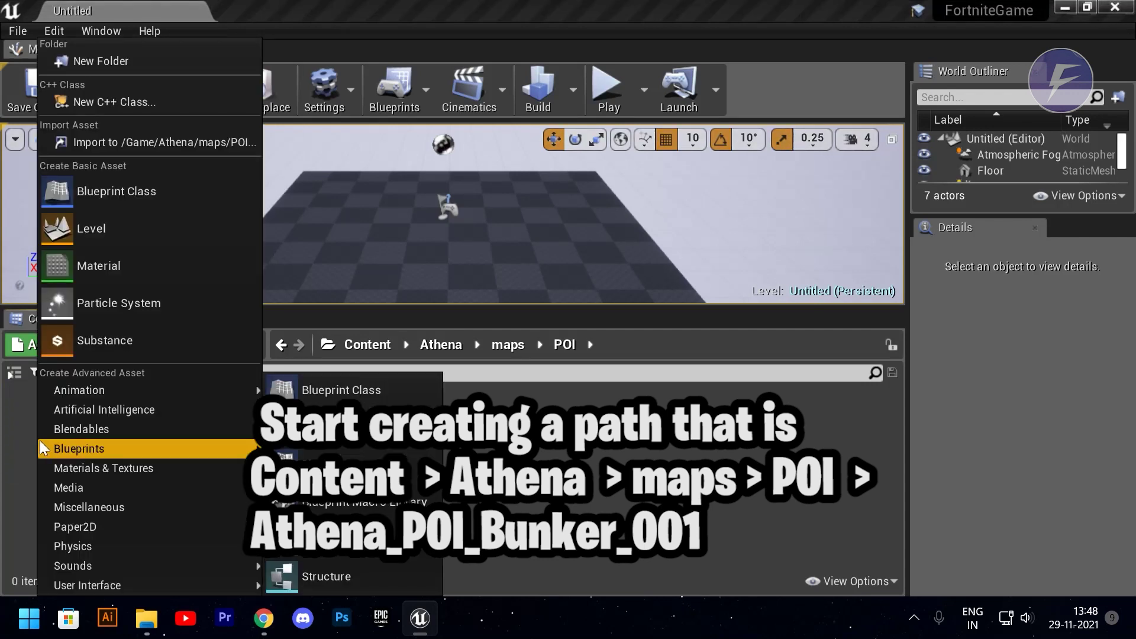
left_click(80, 225)
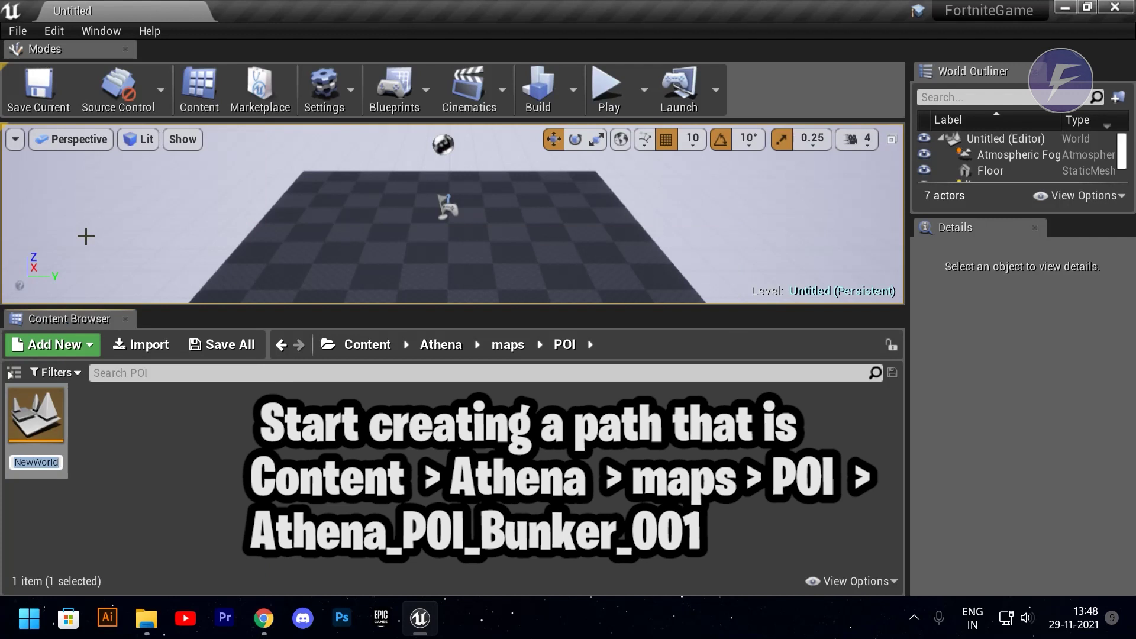
type("Athena_POI")
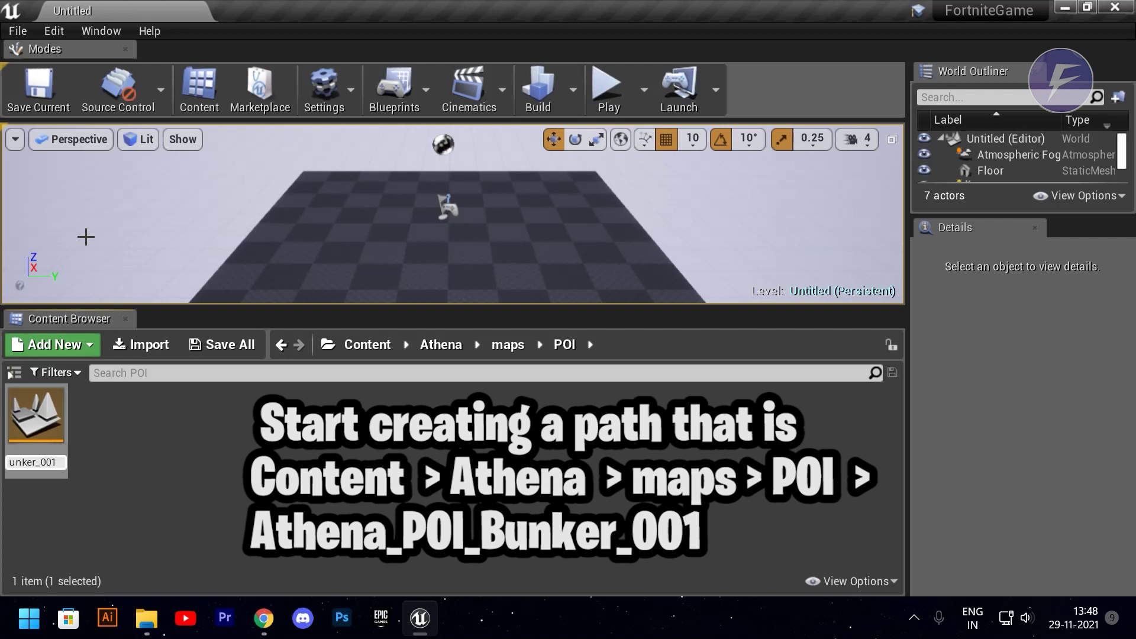
type("_Bunker_001")
key("Return")
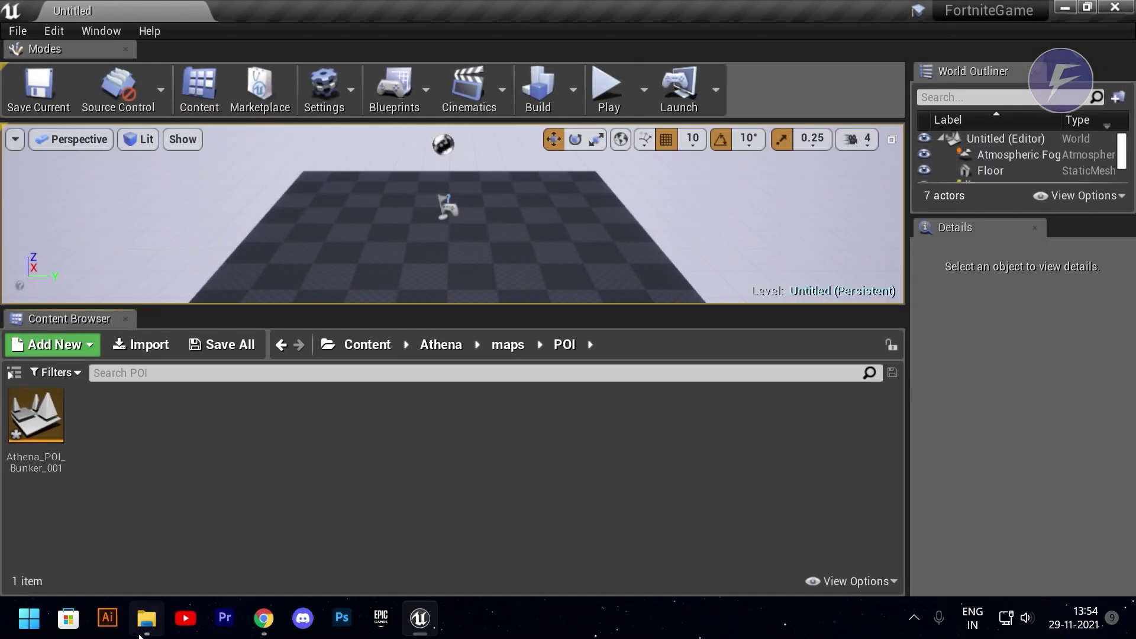
Import hogwarts.fbx into the POI folder, keeping the FBX import options as offered, and close the Message Log.
left_click(142, 634)
left_click_drag(473, 205, 189, 489)
left_click_drag(124, 461, 125, 461)
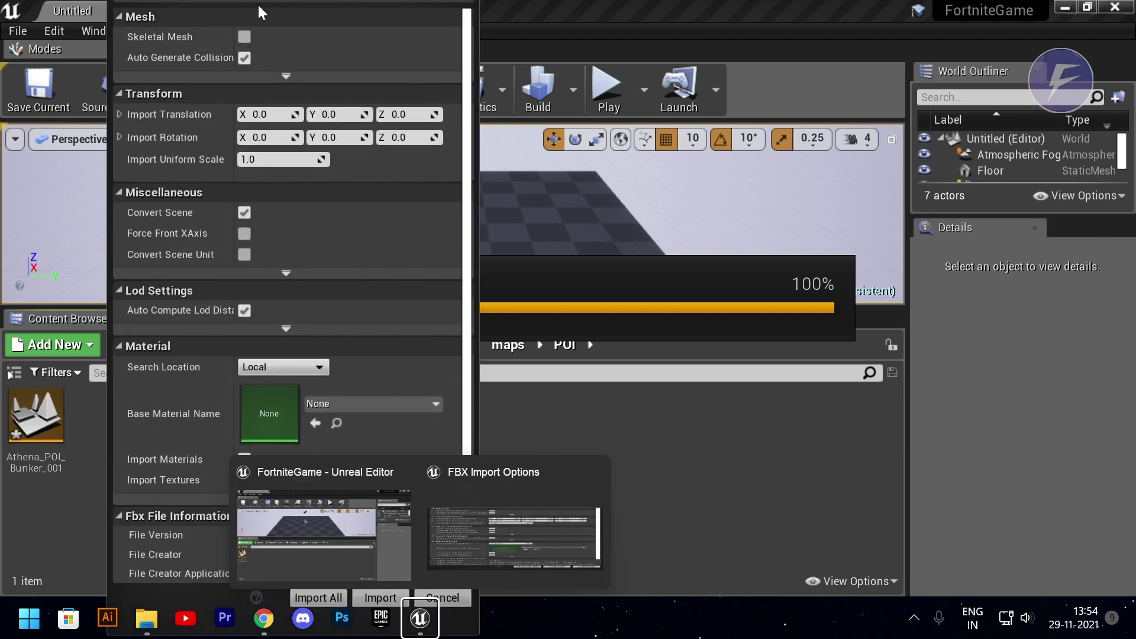
left_click(378, 599)
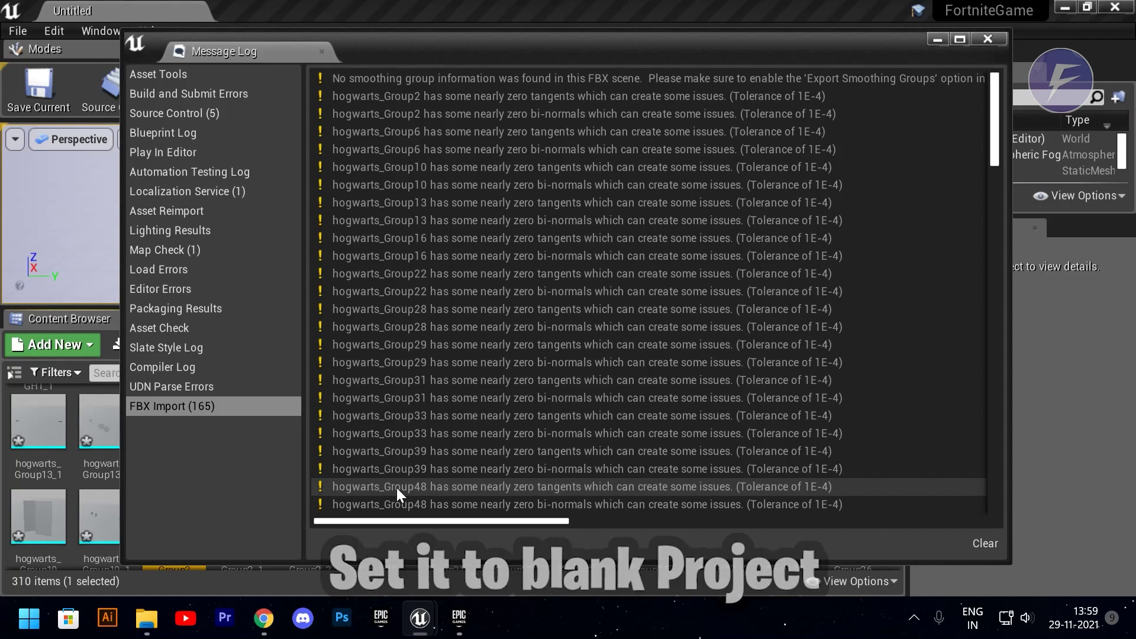
left_click(321, 51)
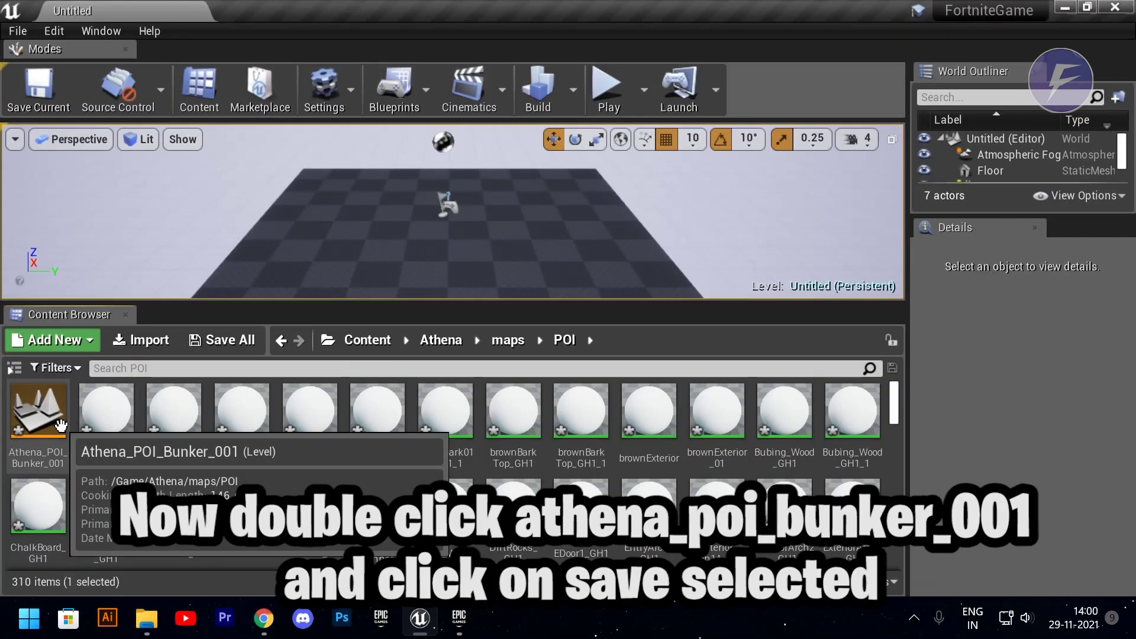
Open the Athena_POI_Bunker_001 level and save all the selected unsaved content.
double_click(61, 425)
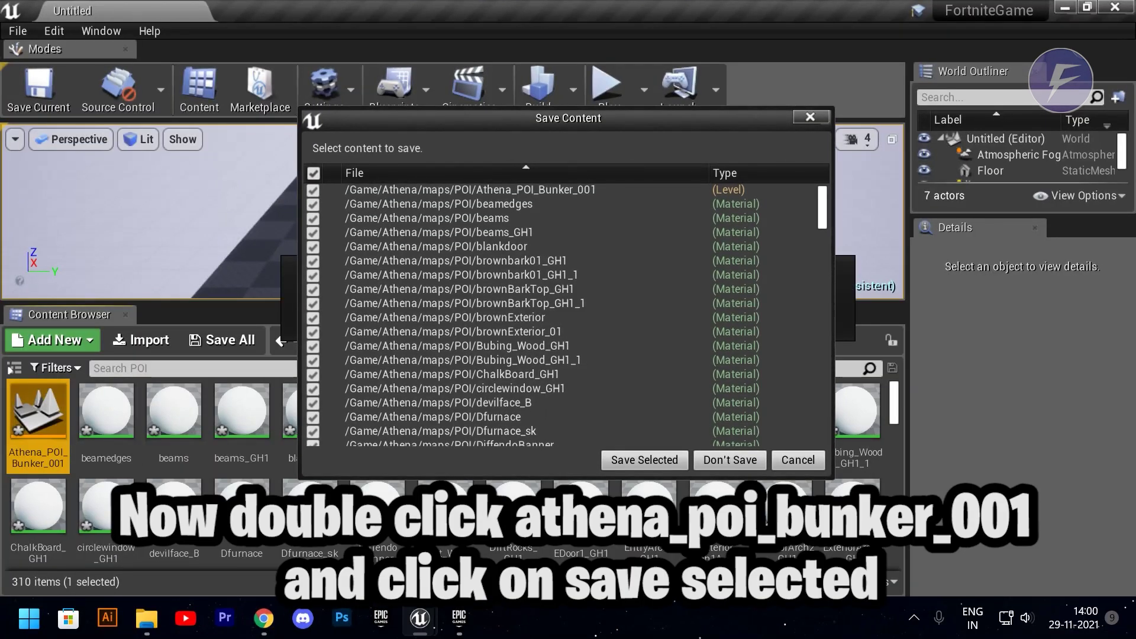
left_click(615, 460)
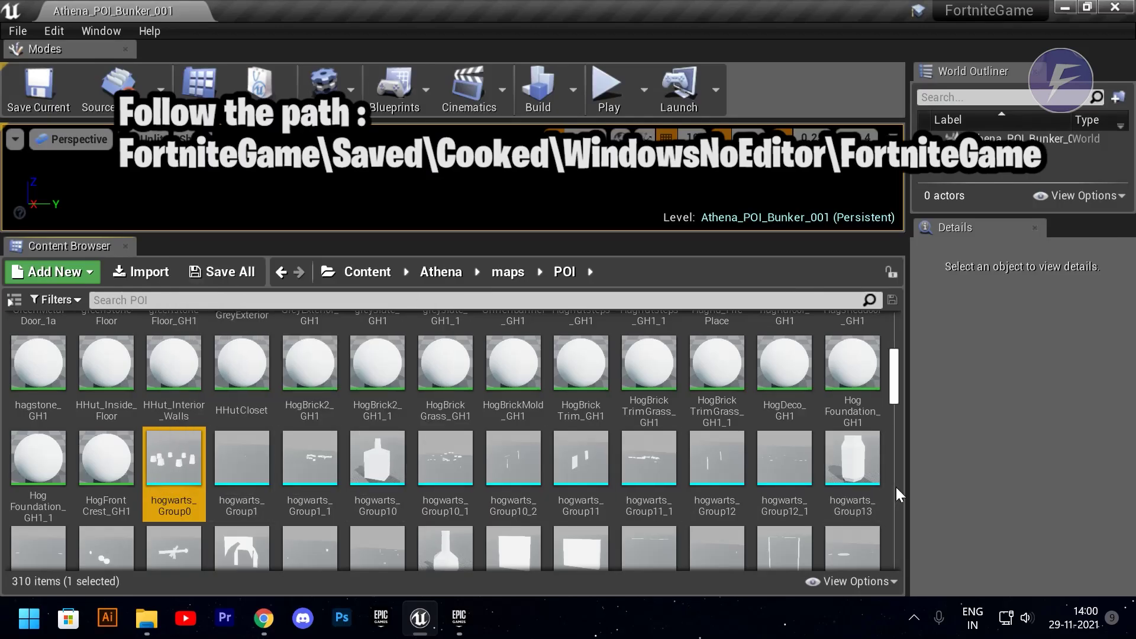
Select all hogwarts static meshes from hogwarts_Group0 through hogwarts_skMapleTreeFull and place them together in the empty level.
left_click(840, 464, "shift")
scroll(445, 486, "down", 1)
left_click(836, 509, "shift")
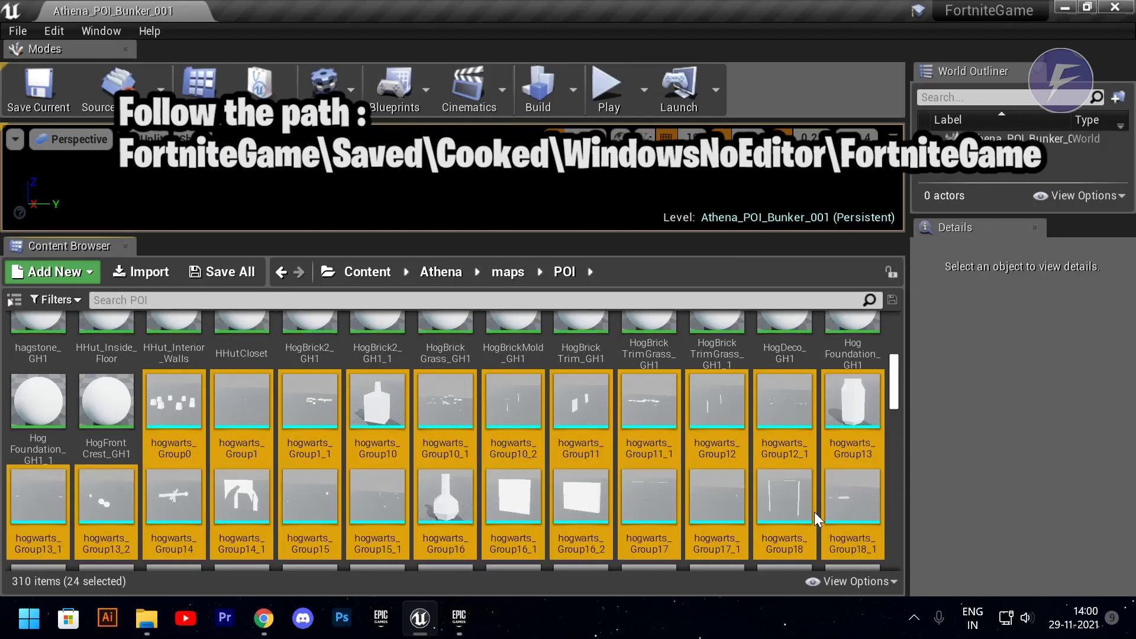
scroll(700, 507, "down", 1)
left_click(843, 456, "shift")
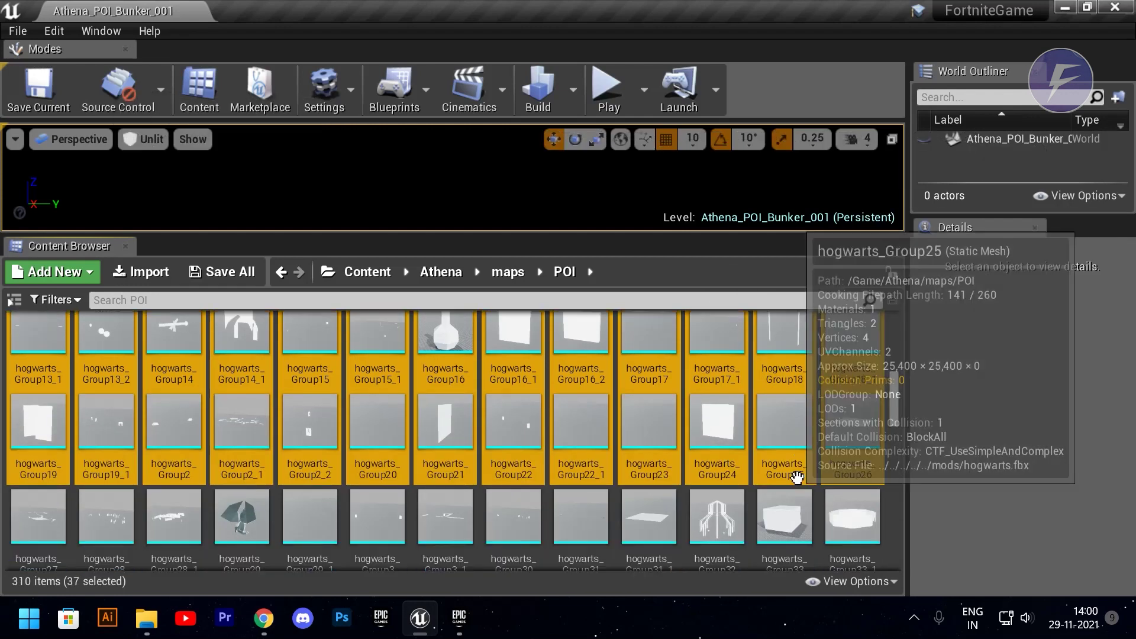
scroll(840, 461, "down", 1)
left_click(839, 464, "shift")
scroll(833, 479, "down", 1)
left_click(832, 479, "shift")
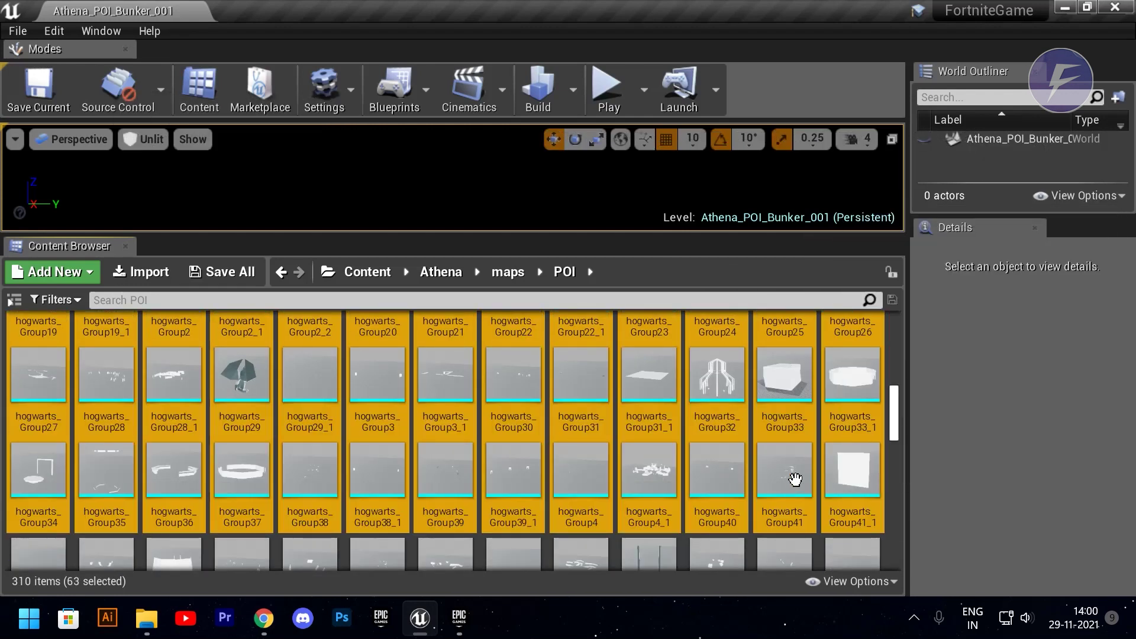
scroll(793, 477, "down", 1)
left_click(836, 477, "shift")
scroll(769, 491, "down", 1)
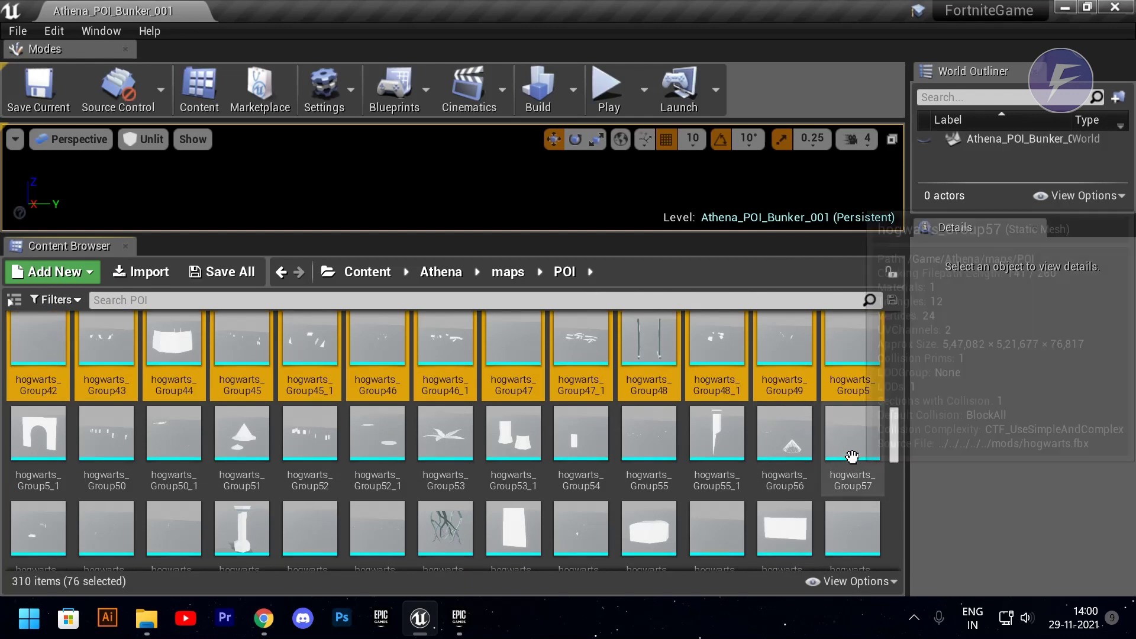
left_click(845, 462, "shift")
scroll(811, 467, "down", 1)
left_click(830, 442, "shift")
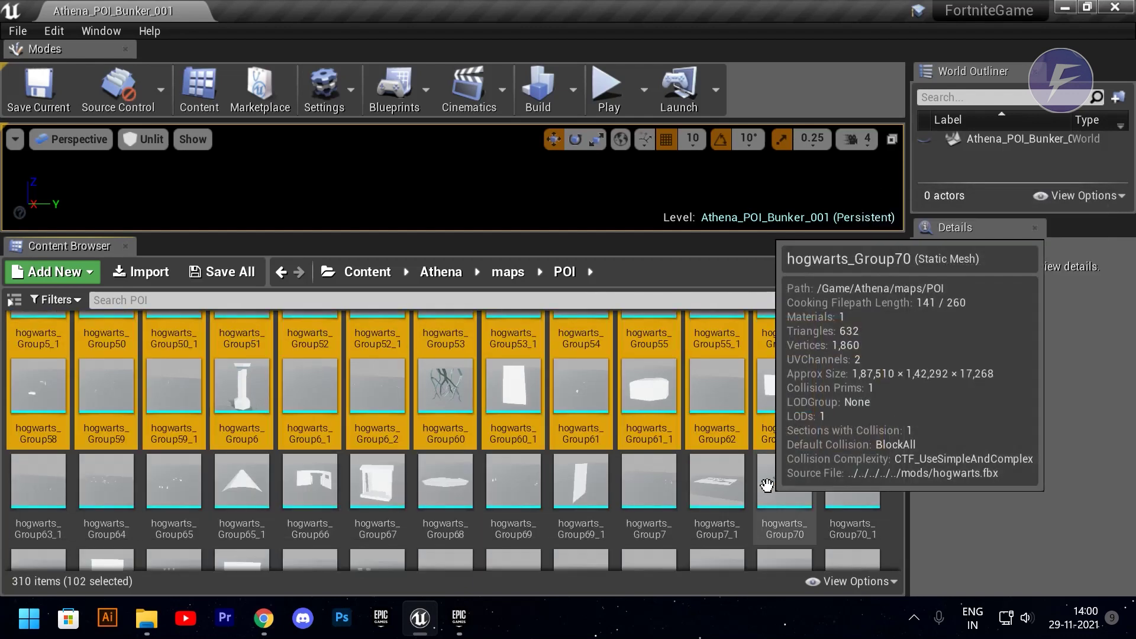
left_click(849, 511, "shift")
scroll(769, 467, "down", 1)
left_click(847, 449, "shift")
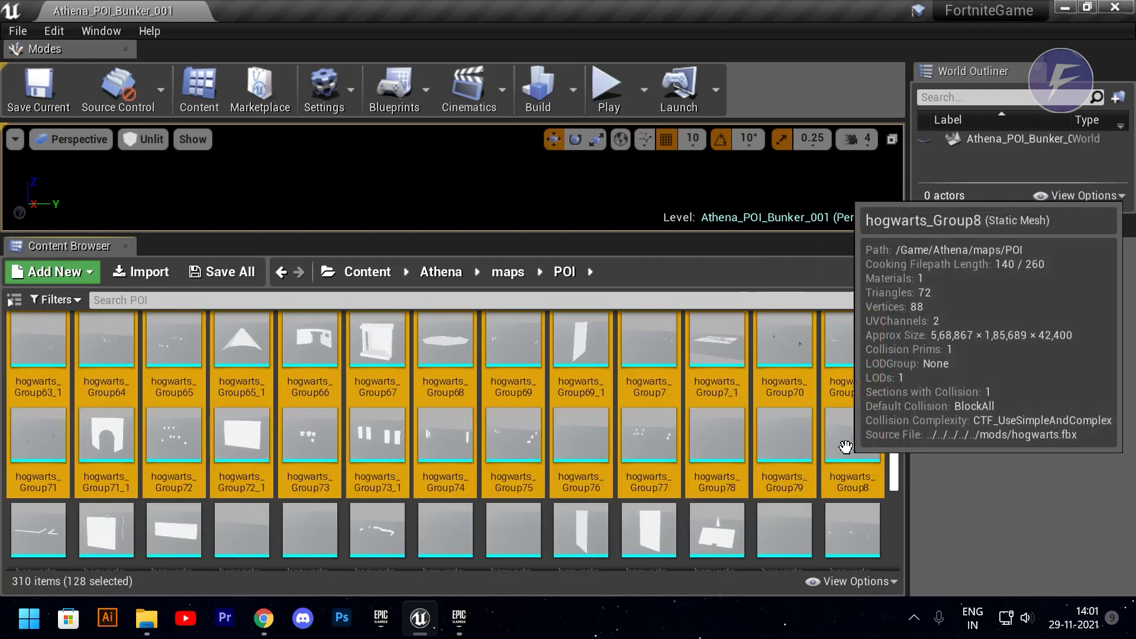
scroll(846, 446, "down", 1)
left_click(845, 433, "shift")
scroll(839, 470, "down", 1)
left_click(839, 469, "shift")
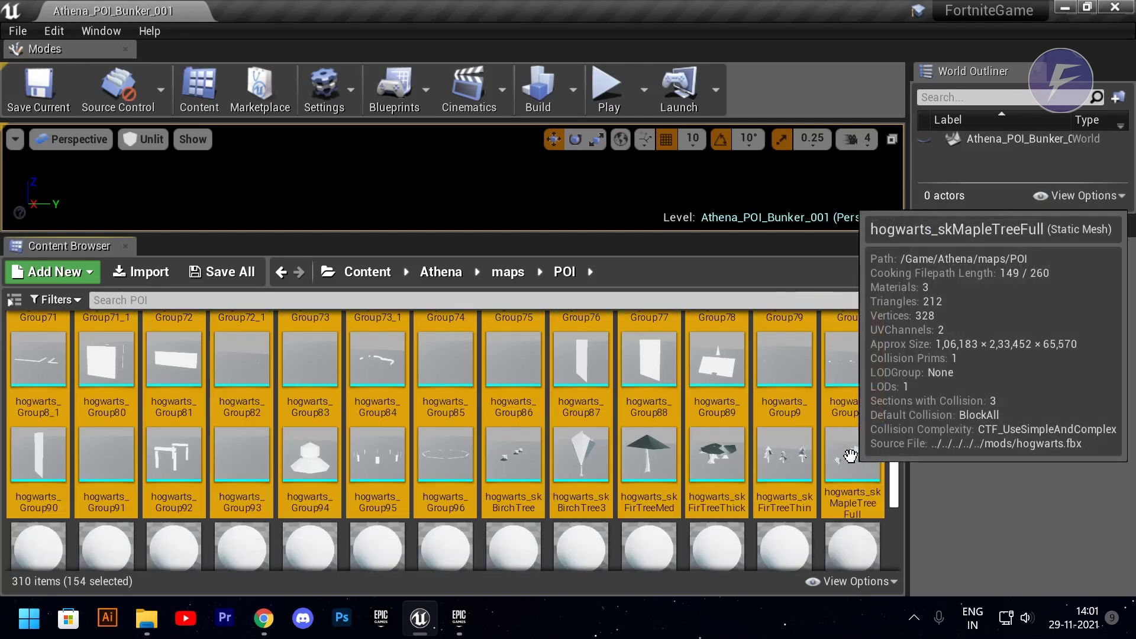
scroll(408, 354, "up", 1)
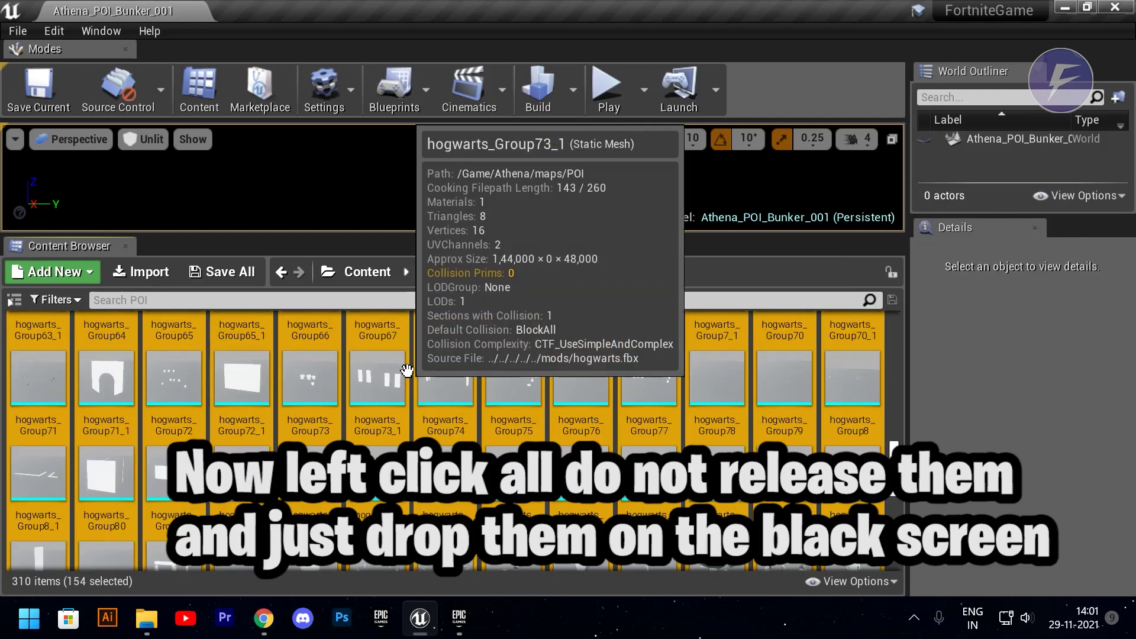
left_click_drag(407, 370, 400, 181)
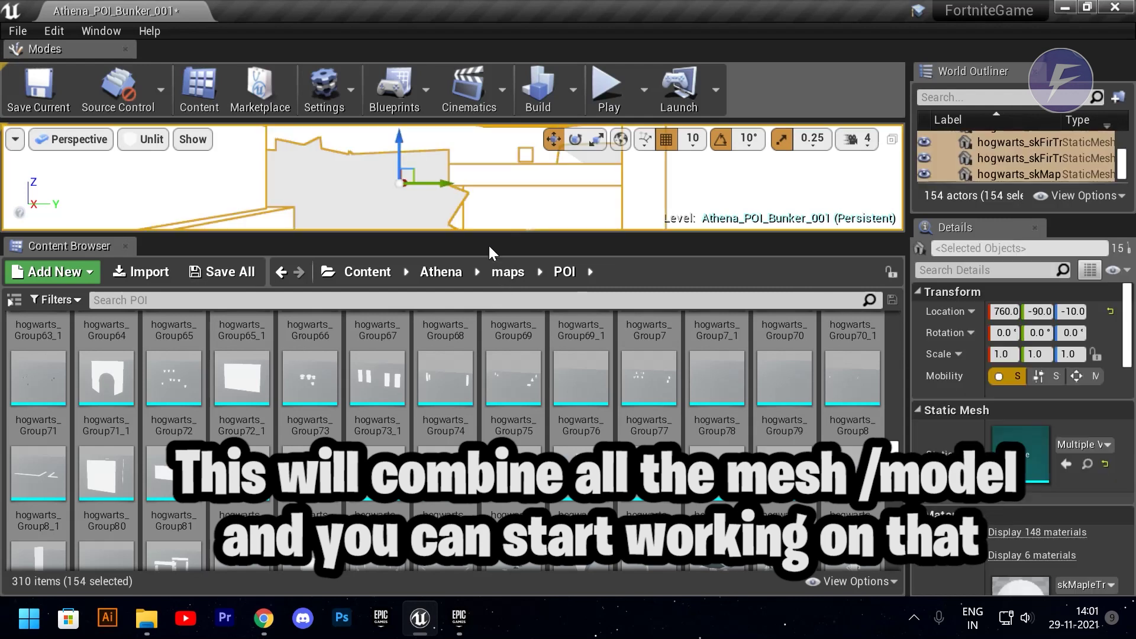
Enlarge the level viewport and switch its view mode to Lit.
left_click_drag(481, 237, 483, 466)
mouse_move(493, 330)
right_mouse_down()
mouse_move(494, 379)
mouse_move(489, 338)
right_mouse_up()
key("s")
key("h")
key("ctrl+h")
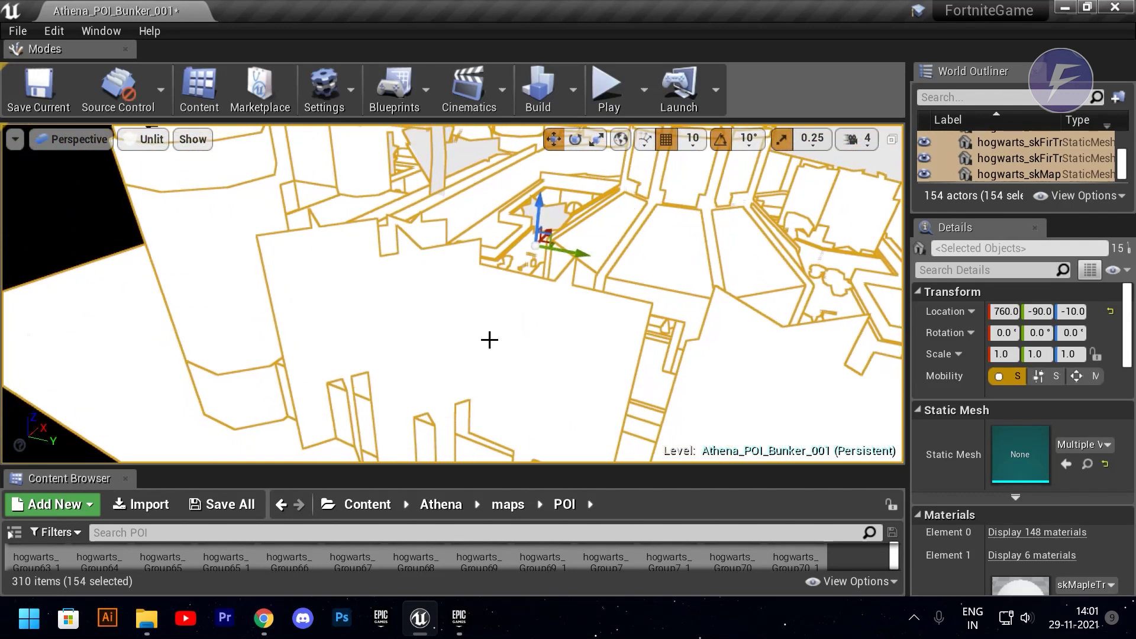
left_click(152, 140)
left_click(159, 174)
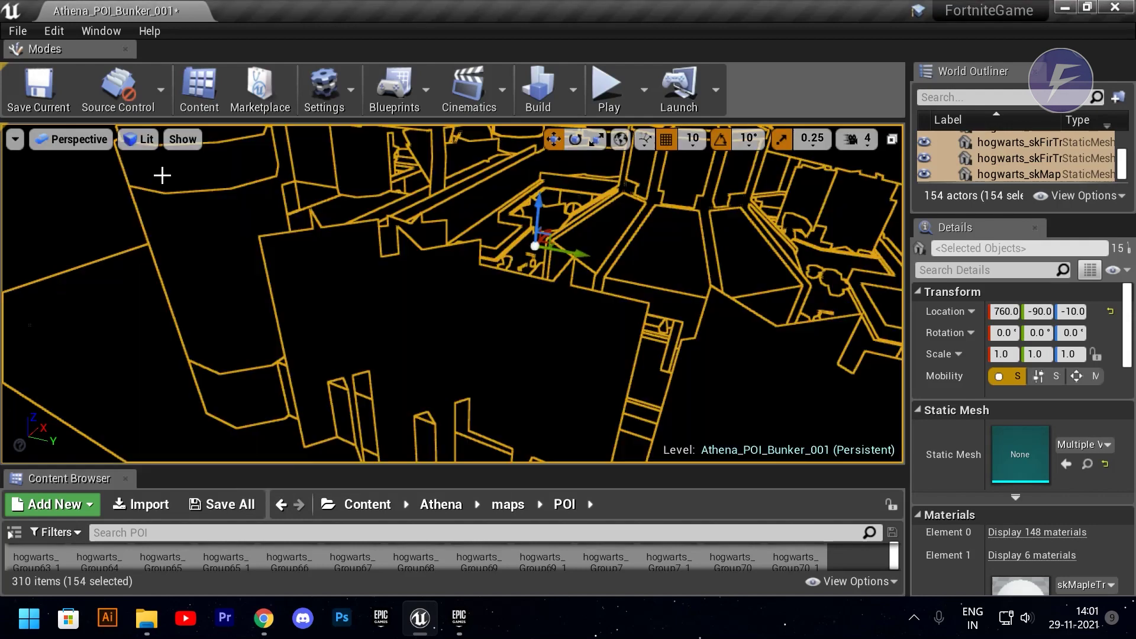
Switch the level viewport's view mode back to Unlit.
right_click_drag(247, 225, 248, 225)
right_click_drag(157, 167, 157, 167)
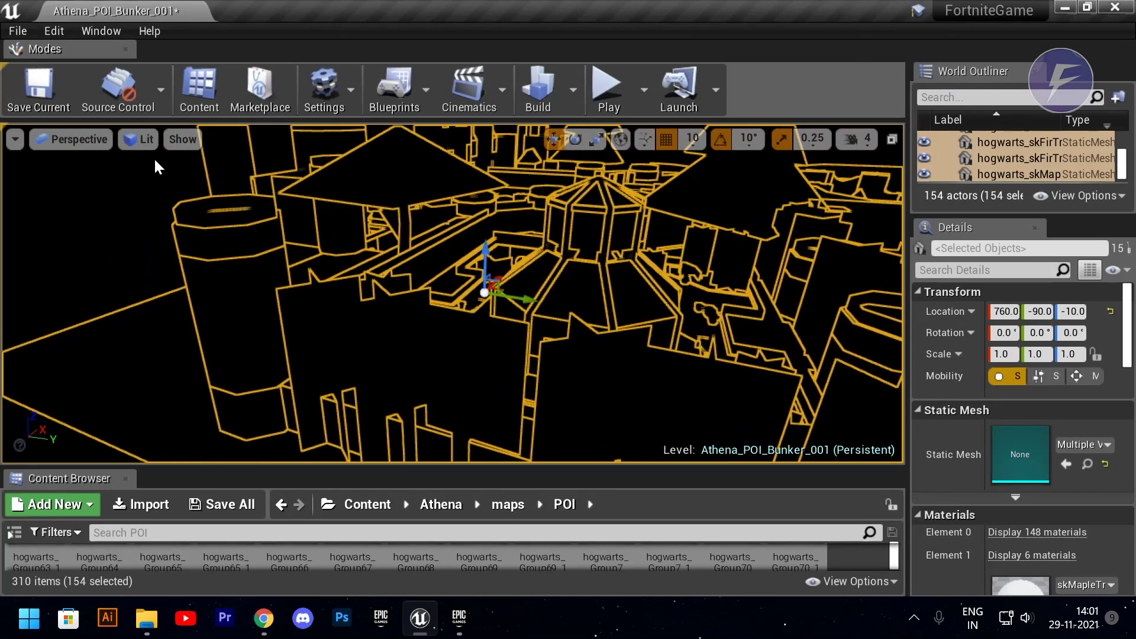
left_click(152, 231)
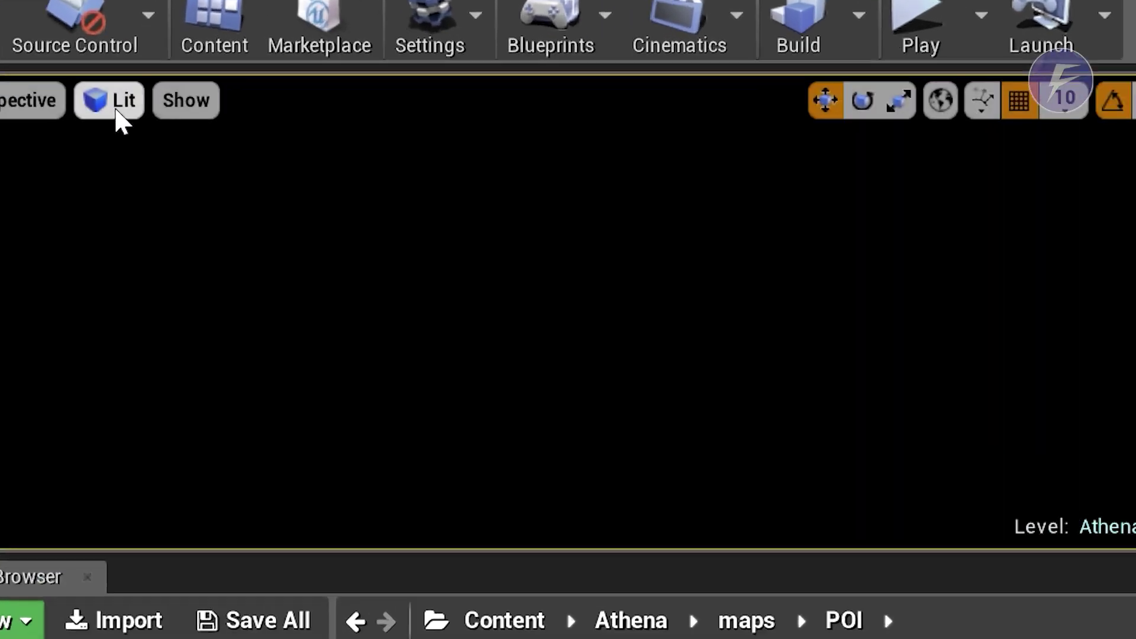
left_click(142, 139)
left_click(113, 207)
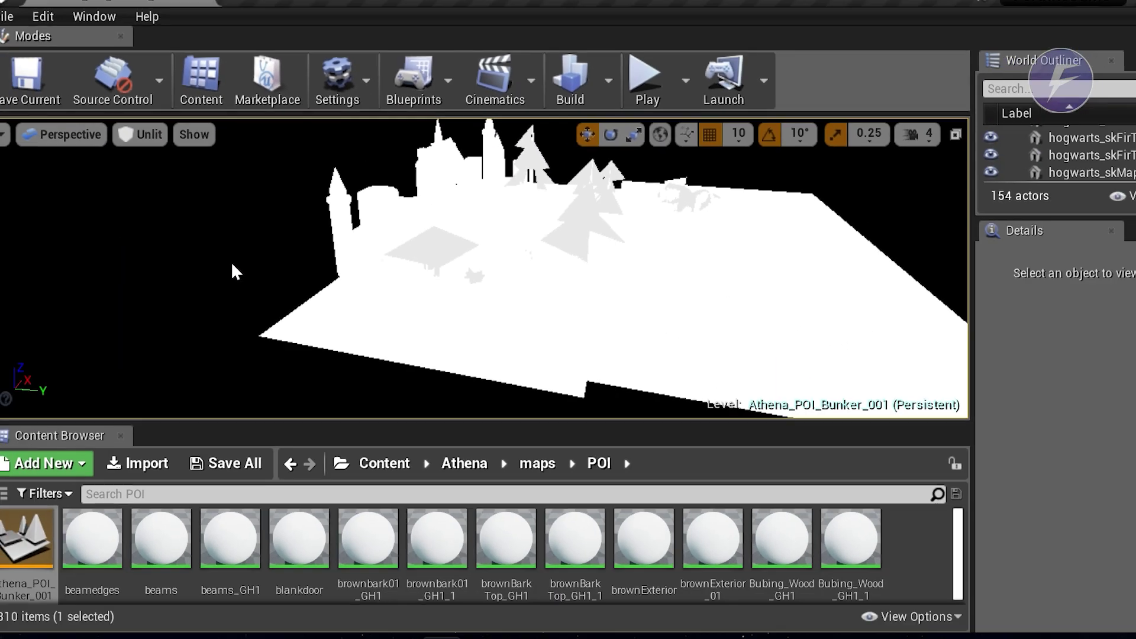
Select all actors in the level and try the Rotate tool before activating the Scale tool.
key("ctrl+a")
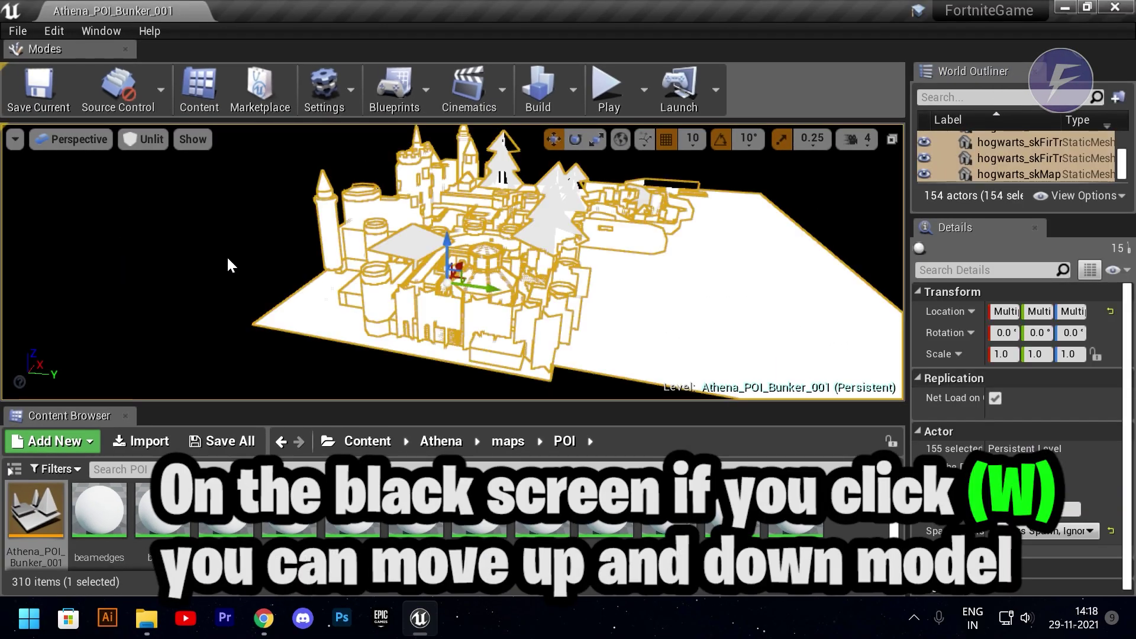
key("e")
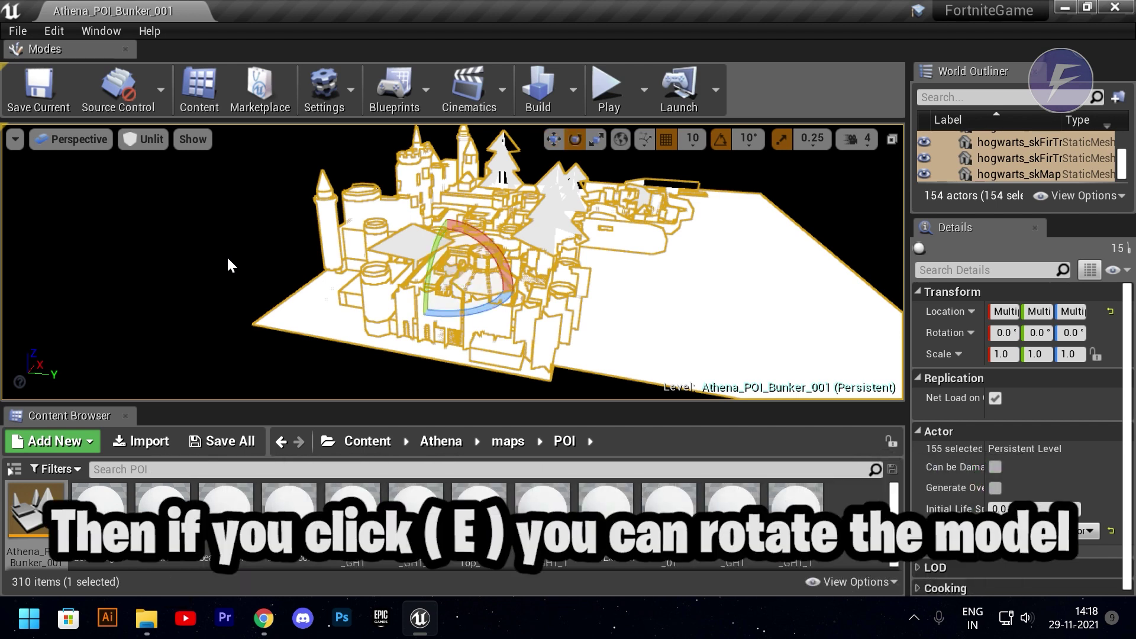
key("r")
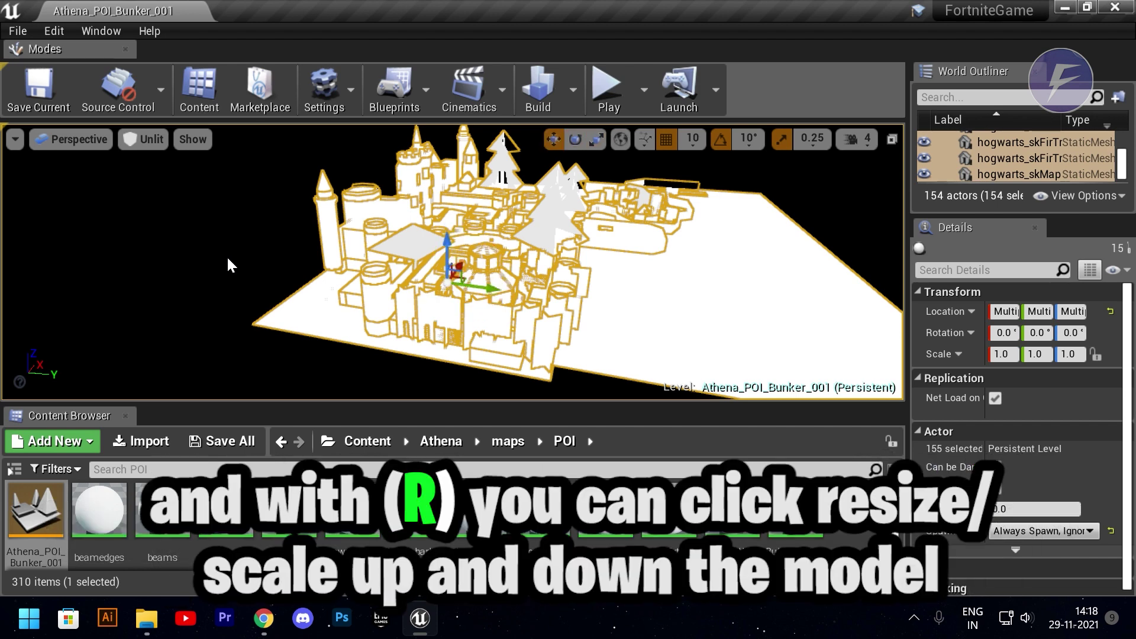
key("r")
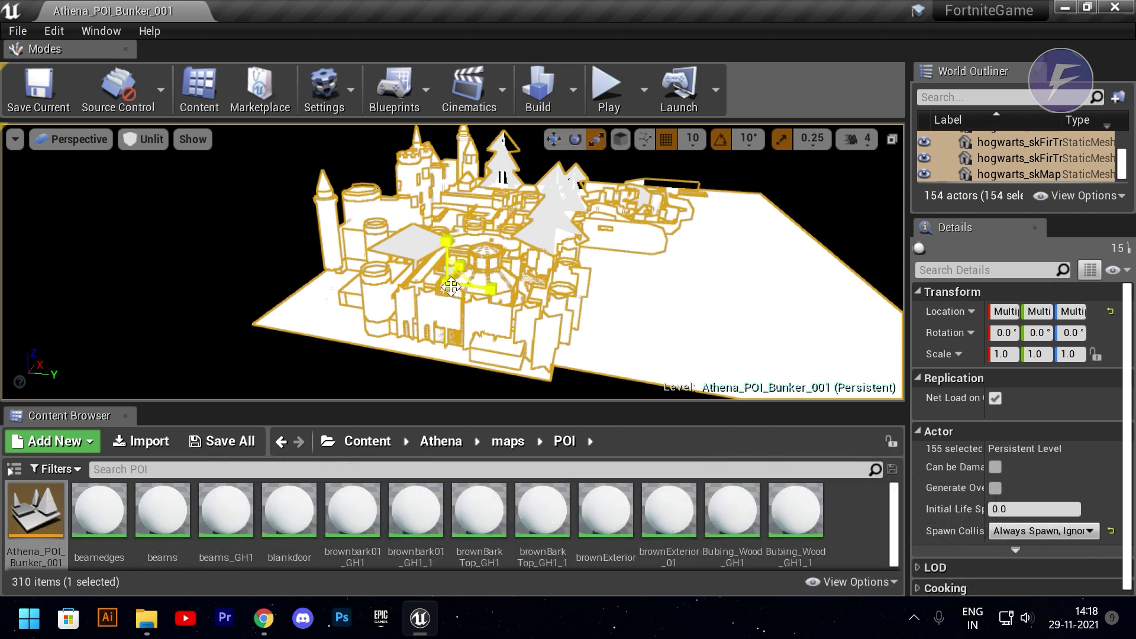
Reselect all of the level's actors and scale the Hogwarts model uniformly to 0.5.
left_click(450, 286)
left_click(246, 254)
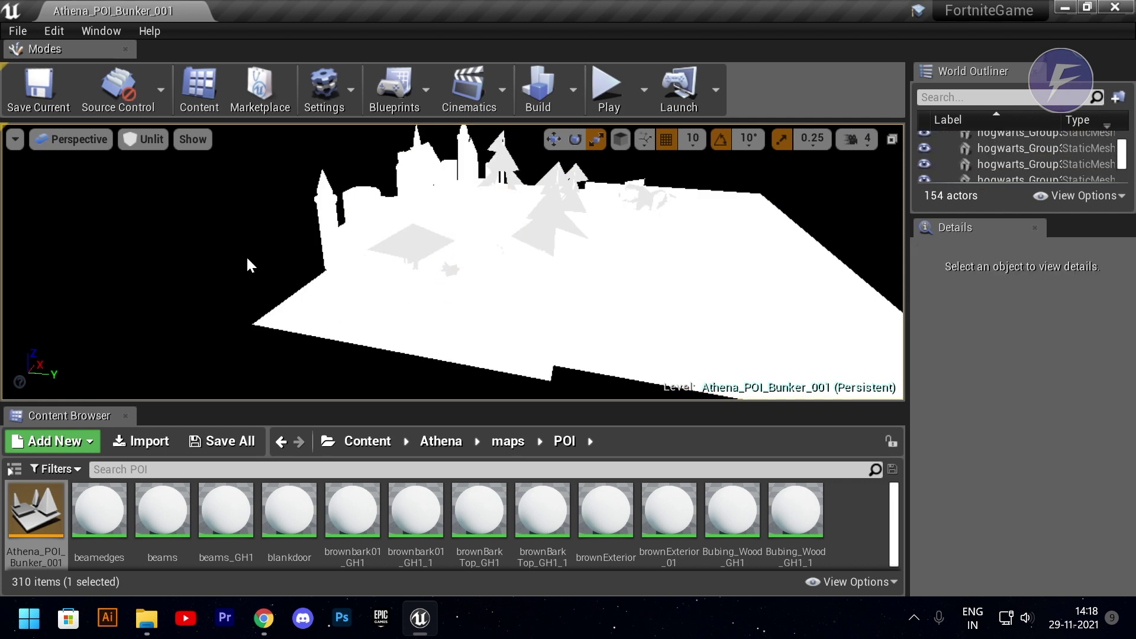
key("ctrl+a")
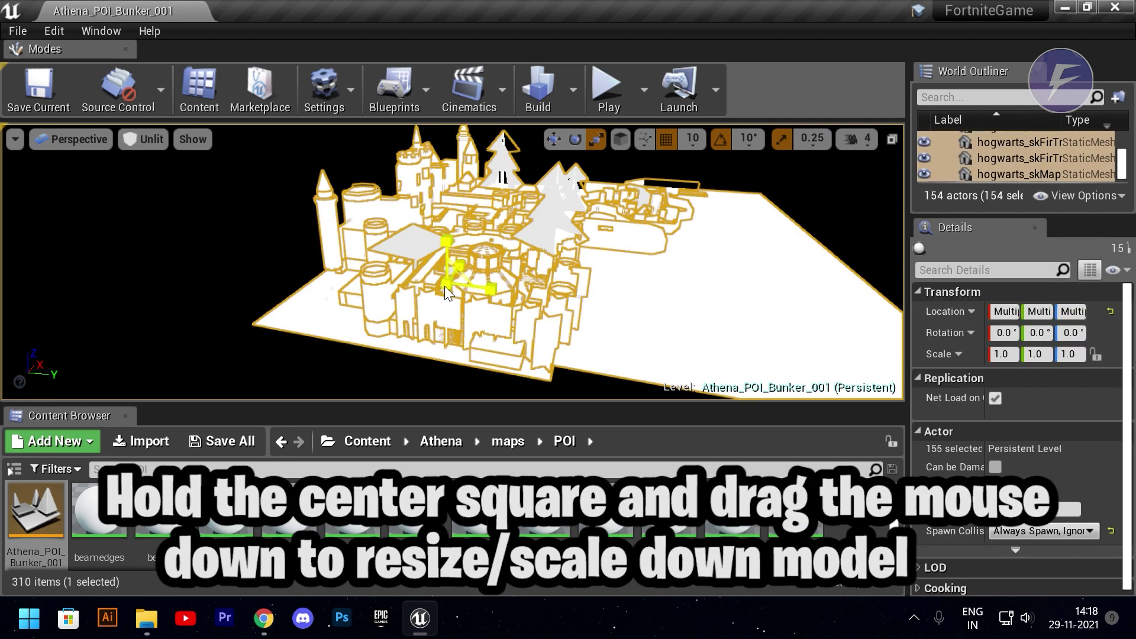
left_click_drag(445, 286, 445, 354)
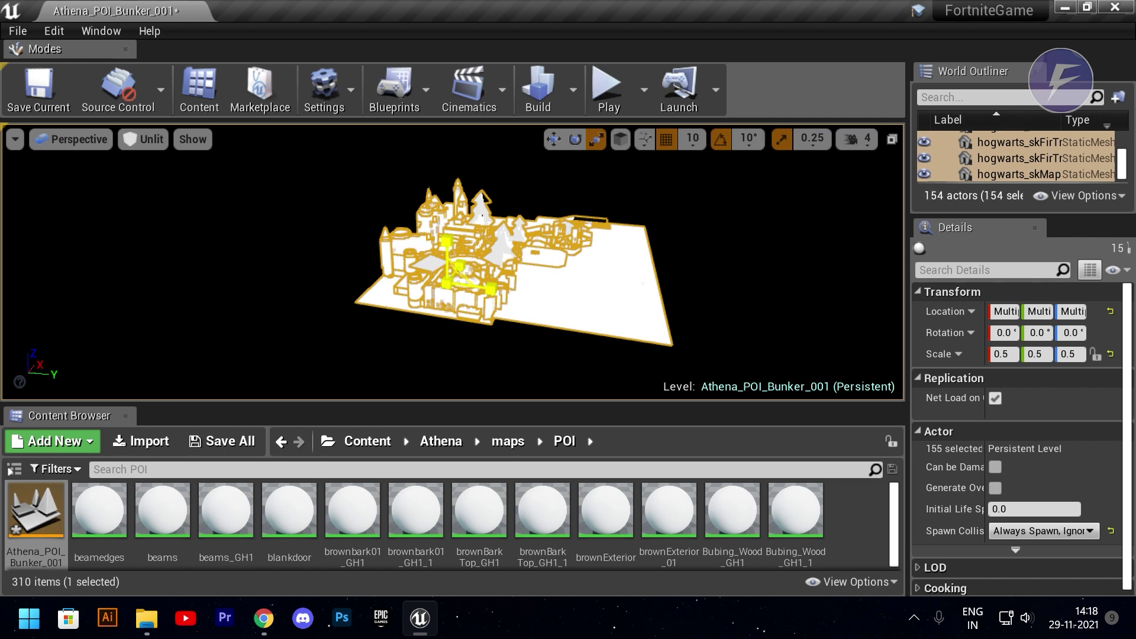
key("ctrl+z")
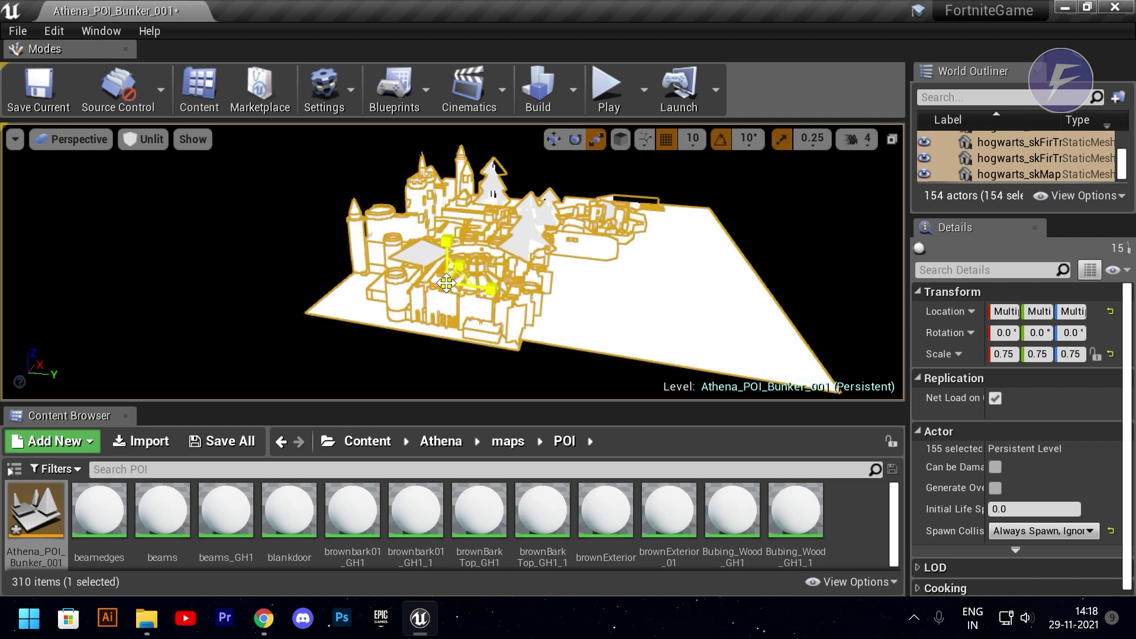
key("ctrl+y")
key("ctrl+z")
key("ctrl+y")
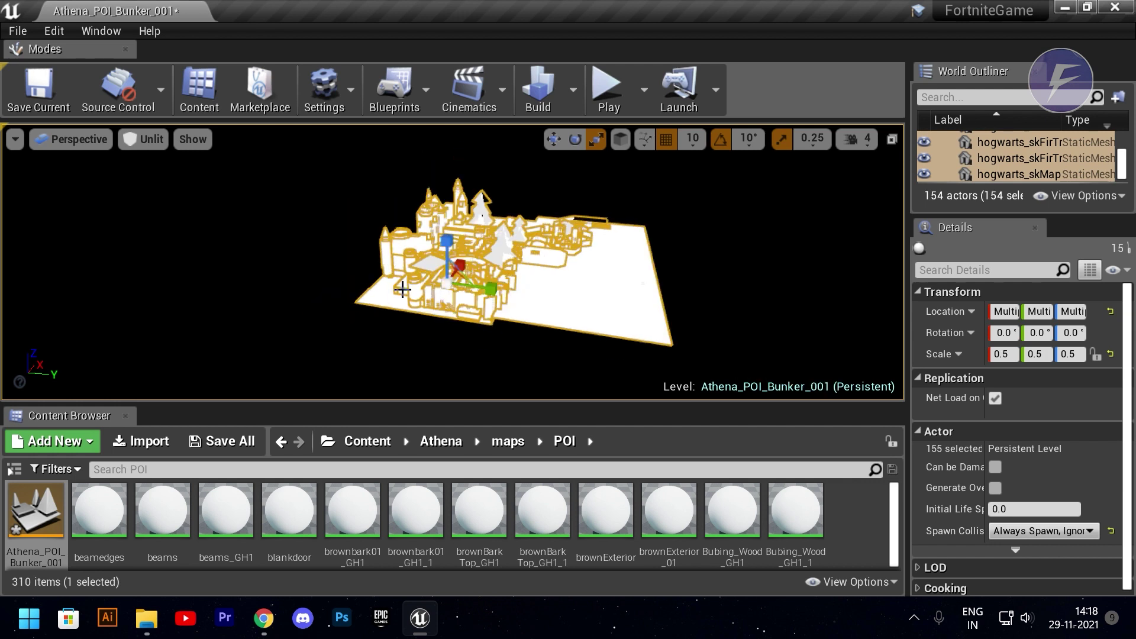
Try a uniform scale of 0.25 on the selected model actors and undo it.
left_click_drag(442, 286, 426, 299)
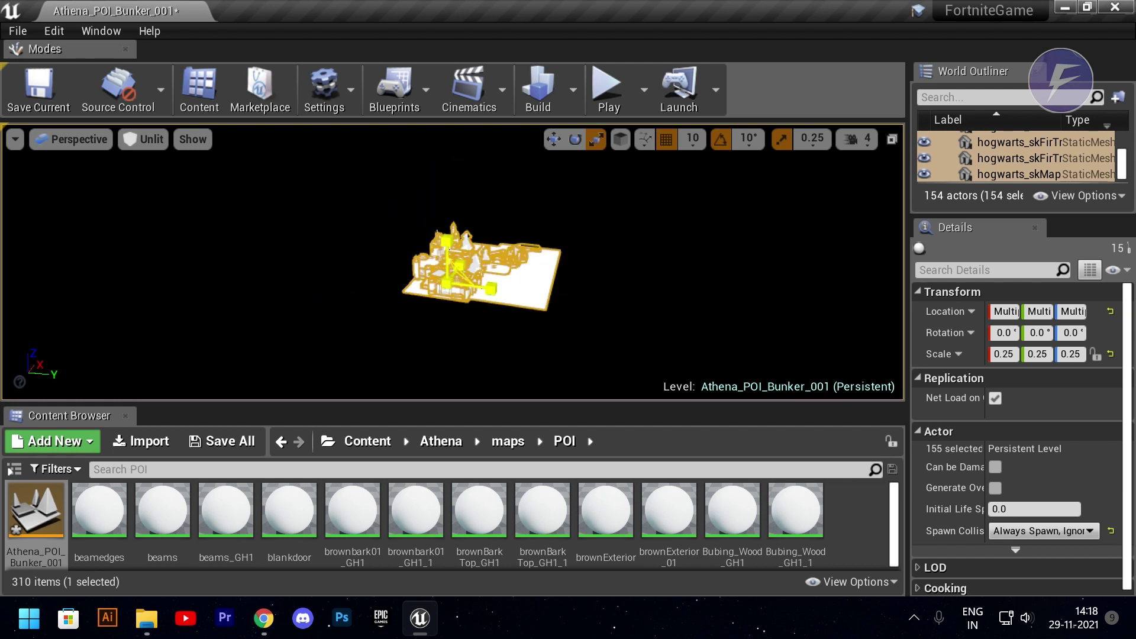
key("ctrl+z")
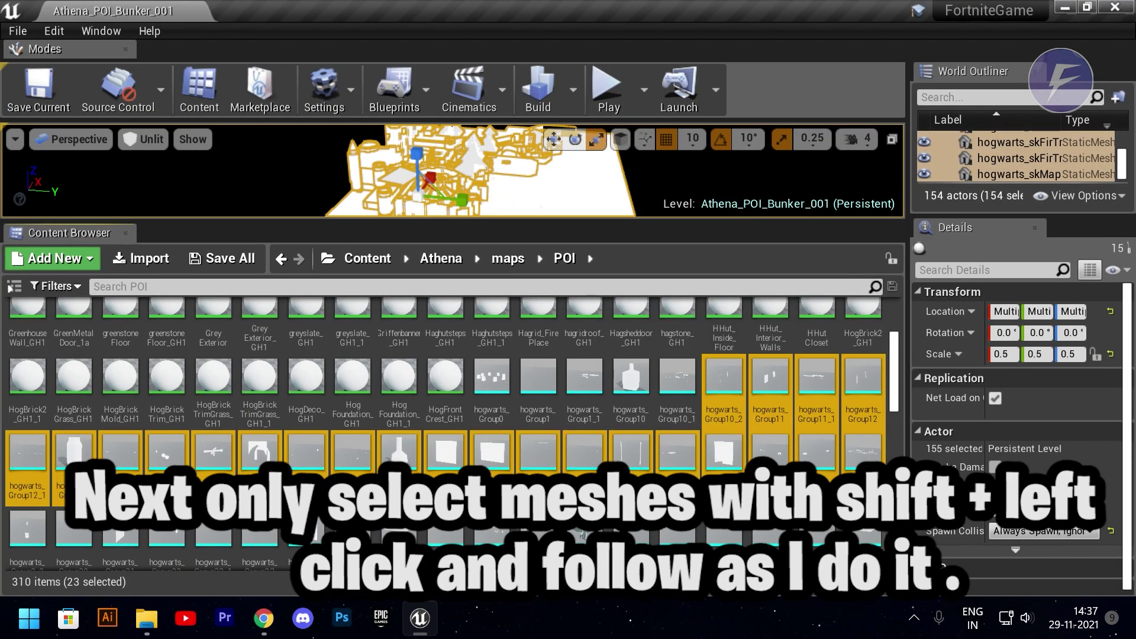
Extend the static mesh selection in the POI folder through hogwarts_Group90.
scroll(828, 473, "down", 2)
left_click(863, 503, "shift")
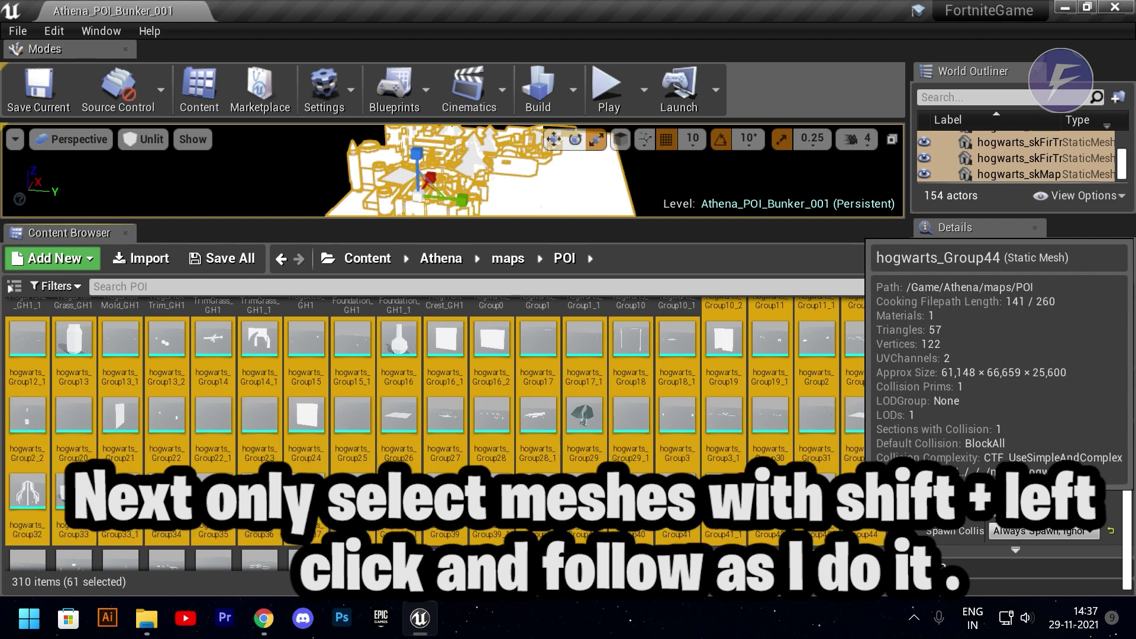
scroll(853, 446, "down", 3)
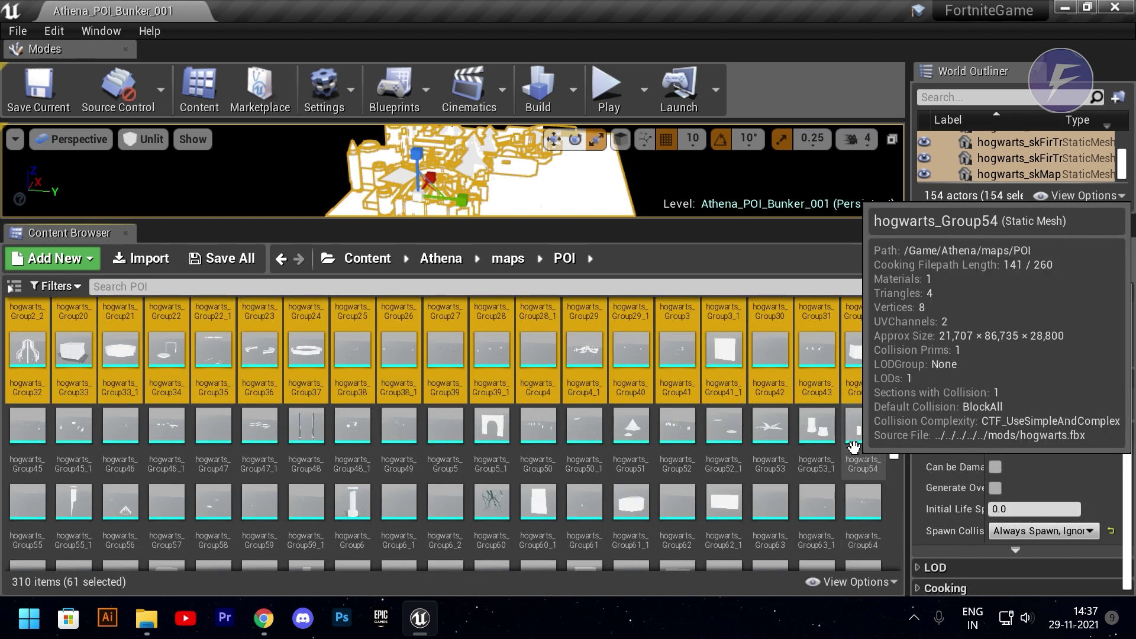
left_click(853, 447, "shift")
scroll(855, 444, "down", 2)
left_click(857, 435, "shift")
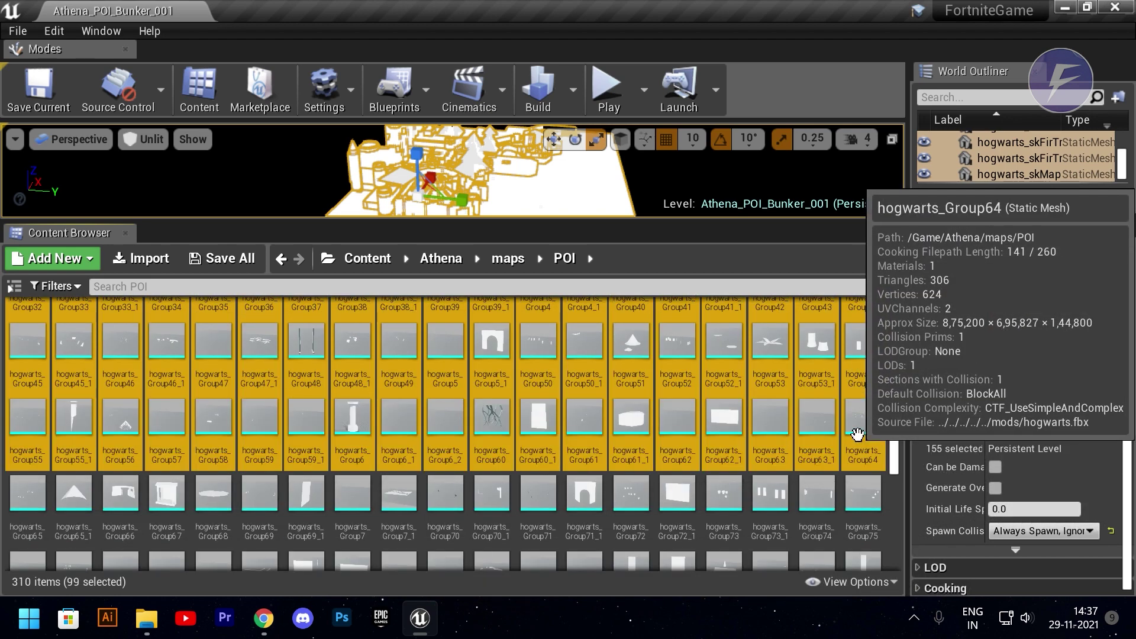
scroll(857, 435, "down", 1)
left_click(857, 435, "shift")
left_click(854, 512, "shift")
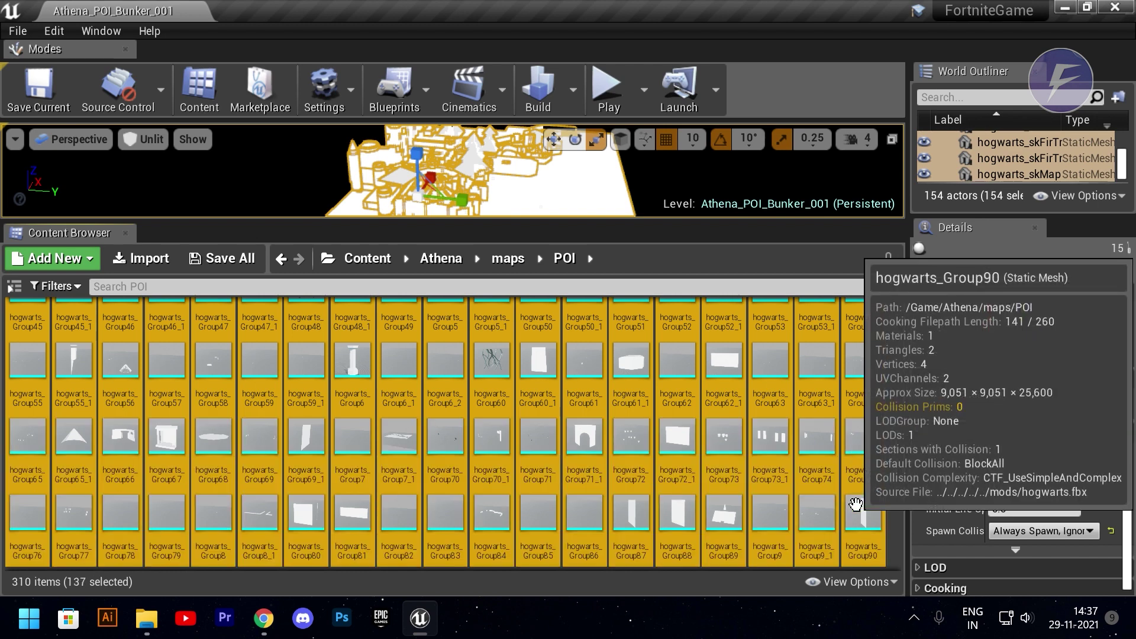
Add the remaining meshes from hogwarts_Group91 through hogwarts_skMapleTreeFull to the selection, leaving out the sky materials.
scroll(854, 497, "down", 2)
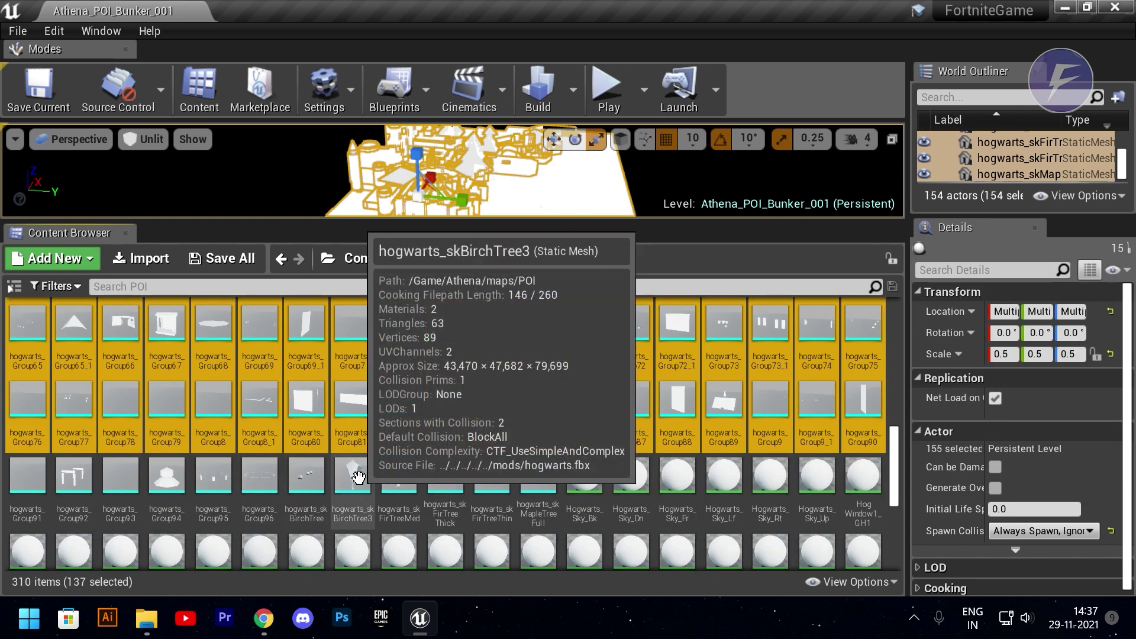
left_click(45, 476, "ctrl")
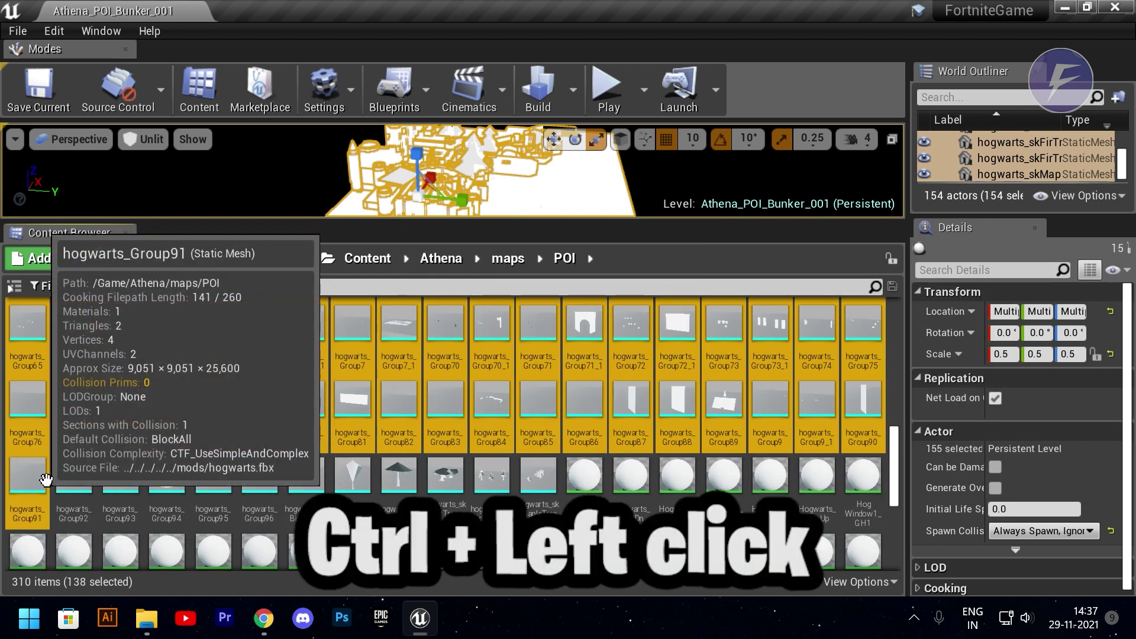
left_click(73, 476, "ctrl")
left_click(120, 477, "ctrl")
left_click(167, 476, "ctrl")
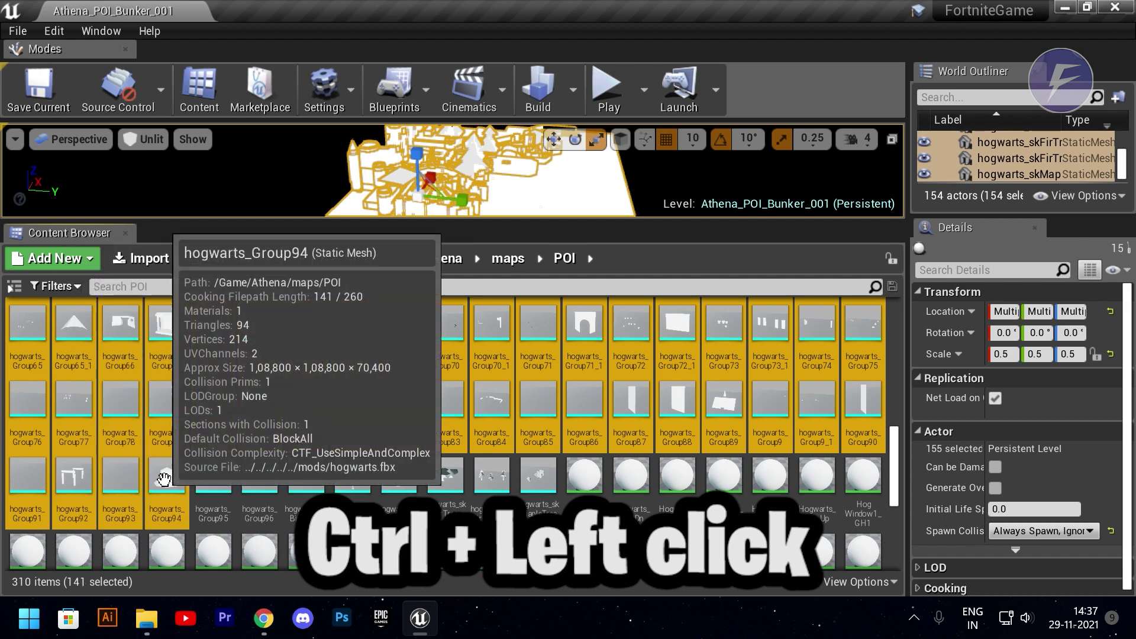
left_click(211, 476, "ctrl")
left_click(251, 482, "ctrl")
left_click(306, 476, "ctrl")
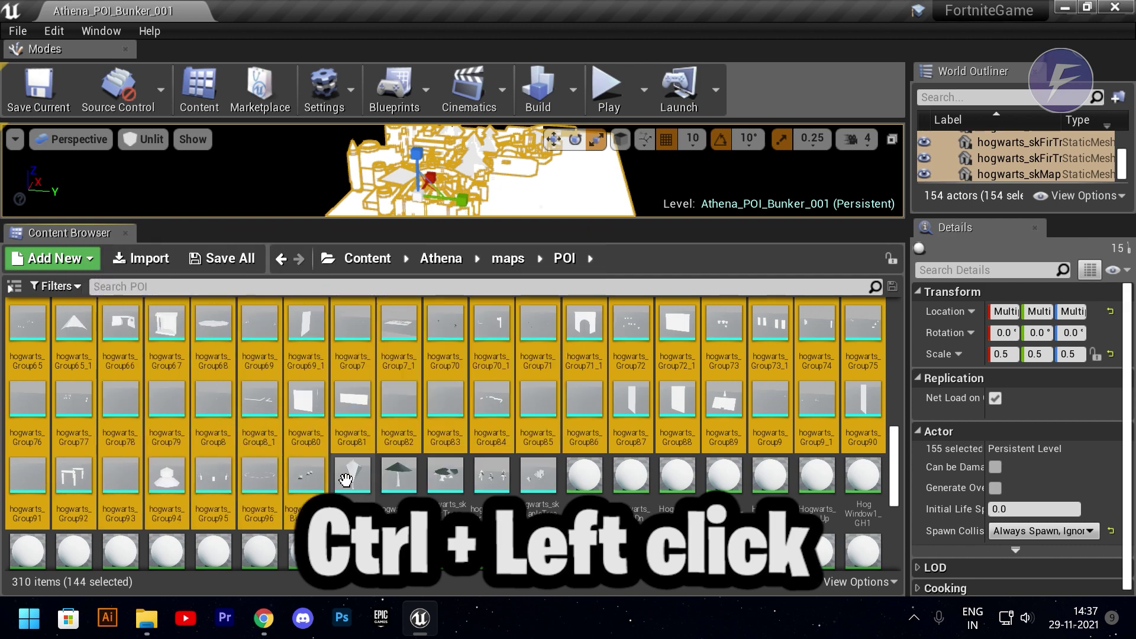
left_click(353, 476, "ctrl")
left_click(399, 476, "ctrl")
left_click(445, 476, "ctrl")
left_click(491, 476, "ctrl")
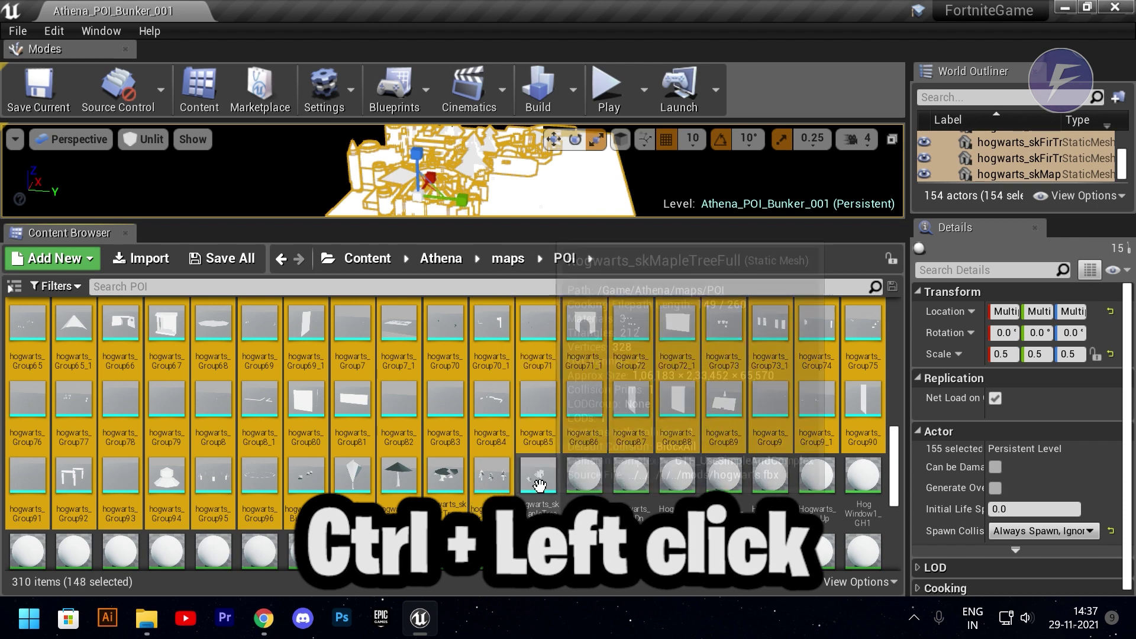
left_click(537, 477, "ctrl")
Bulk edit the selected static meshes in the Property Matrix, setting Collision Complexity to Use Simple Collision As Complex.
right_click(586, 402)
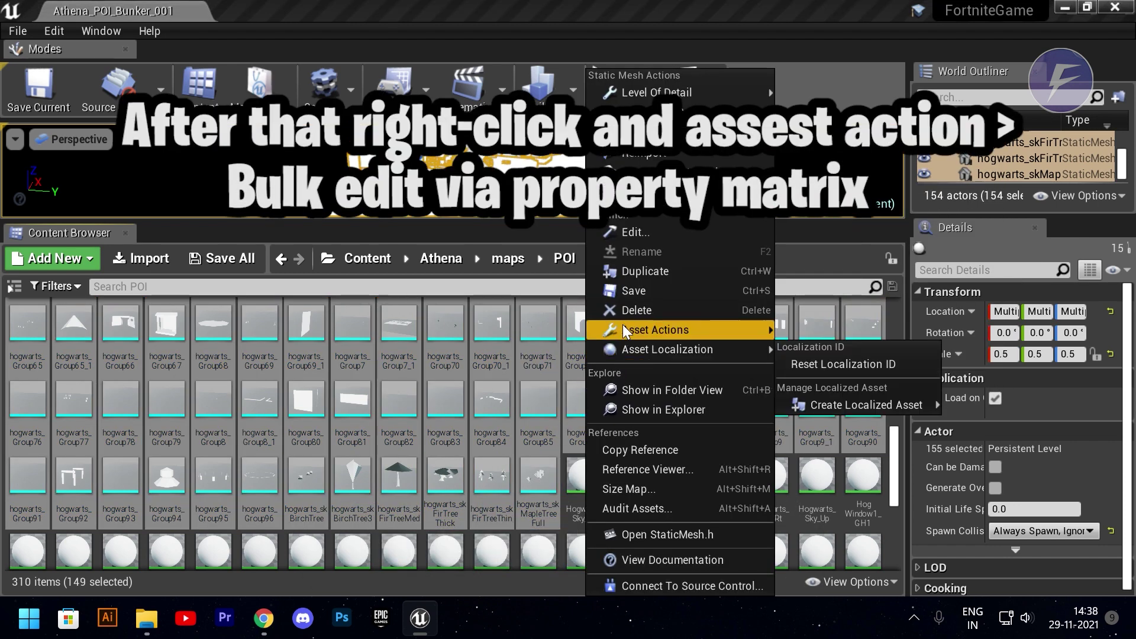
mouse_move(636, 329)
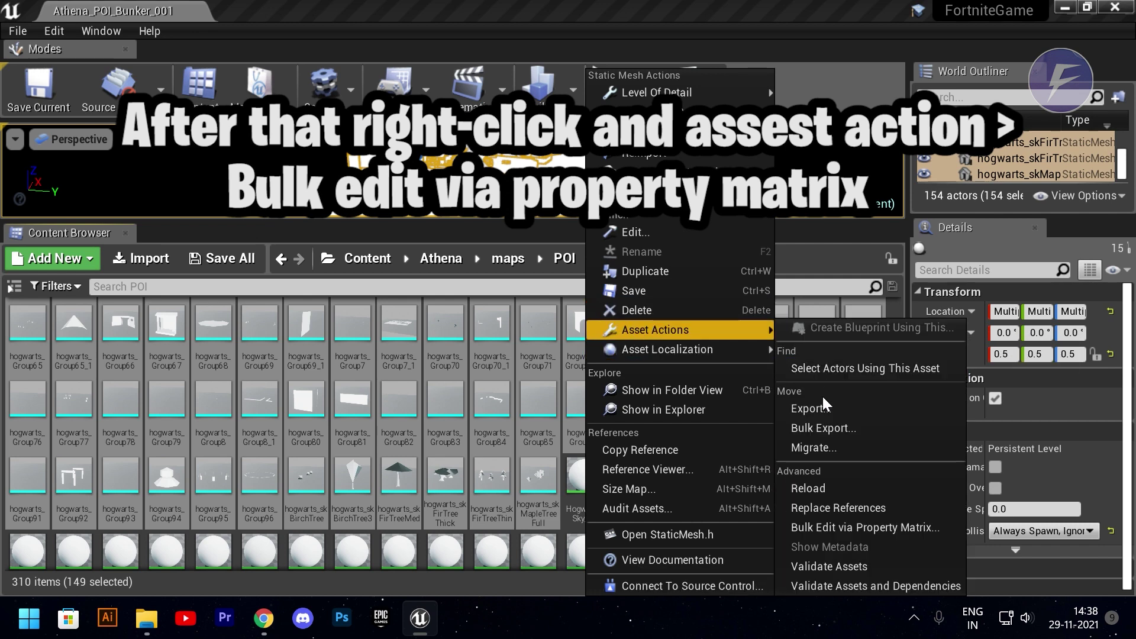
left_click(828, 528)
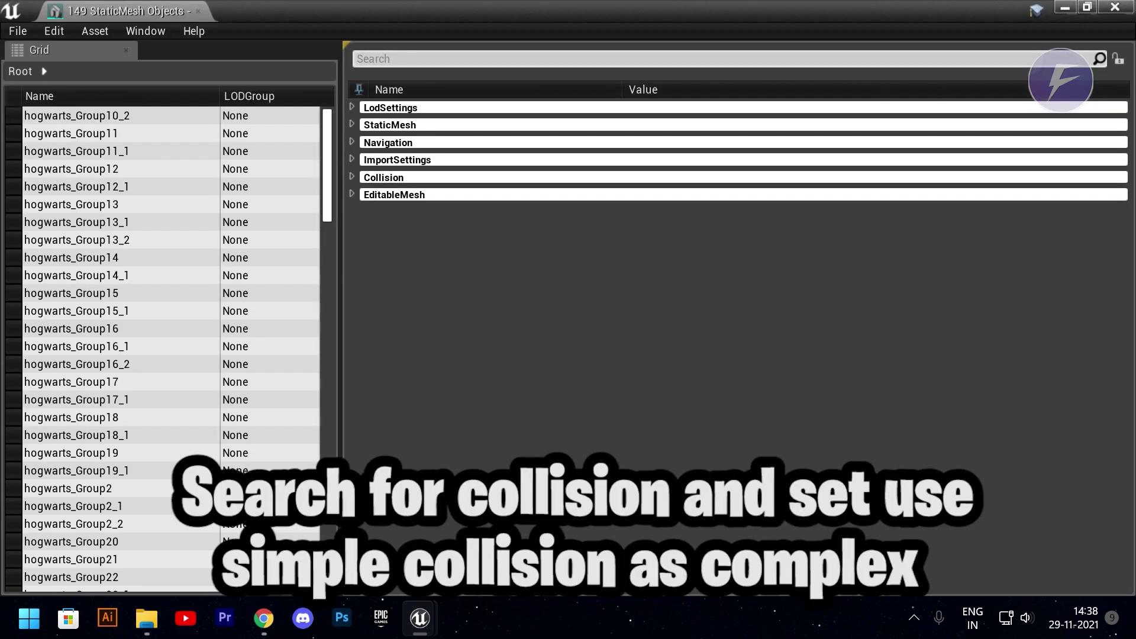
type("coll")
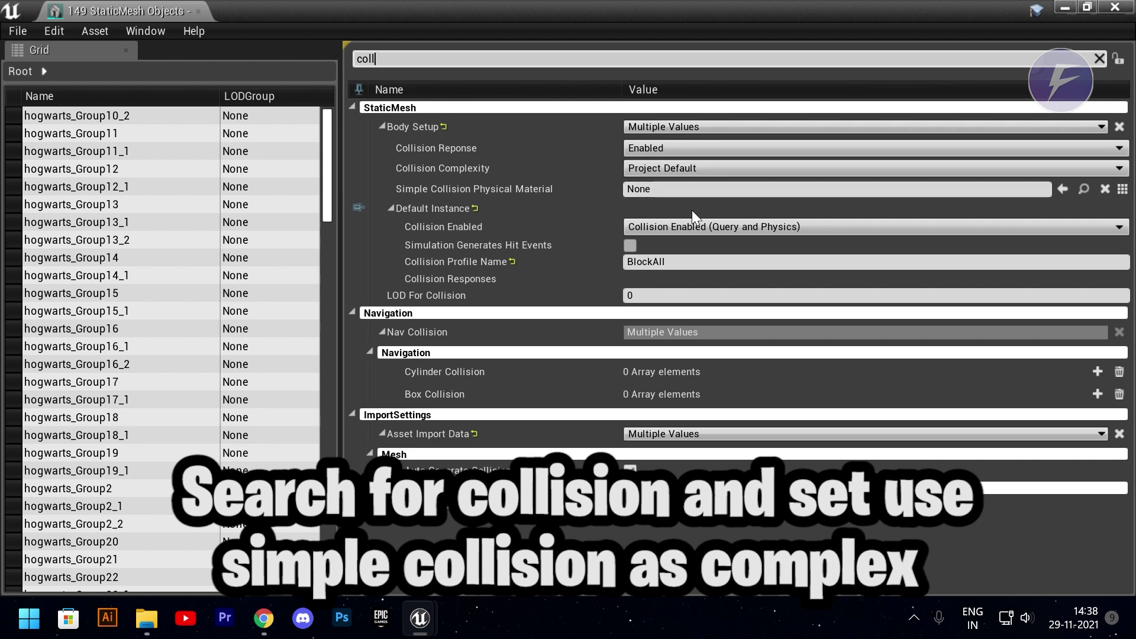
left_click(680, 170)
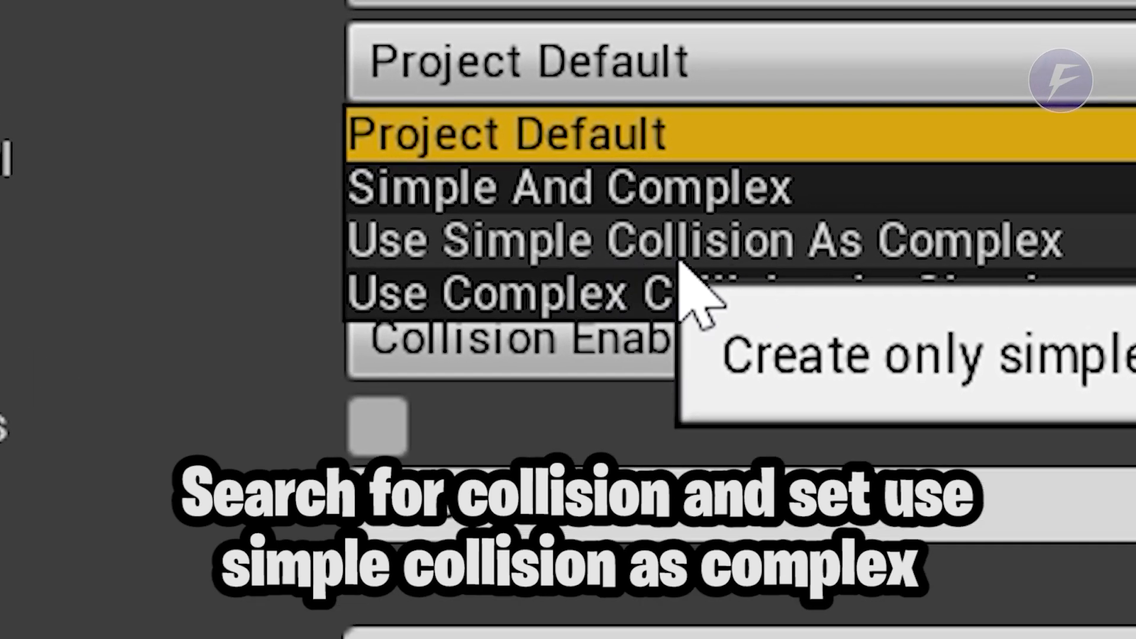
left_click(732, 245)
left_click(731, 245)
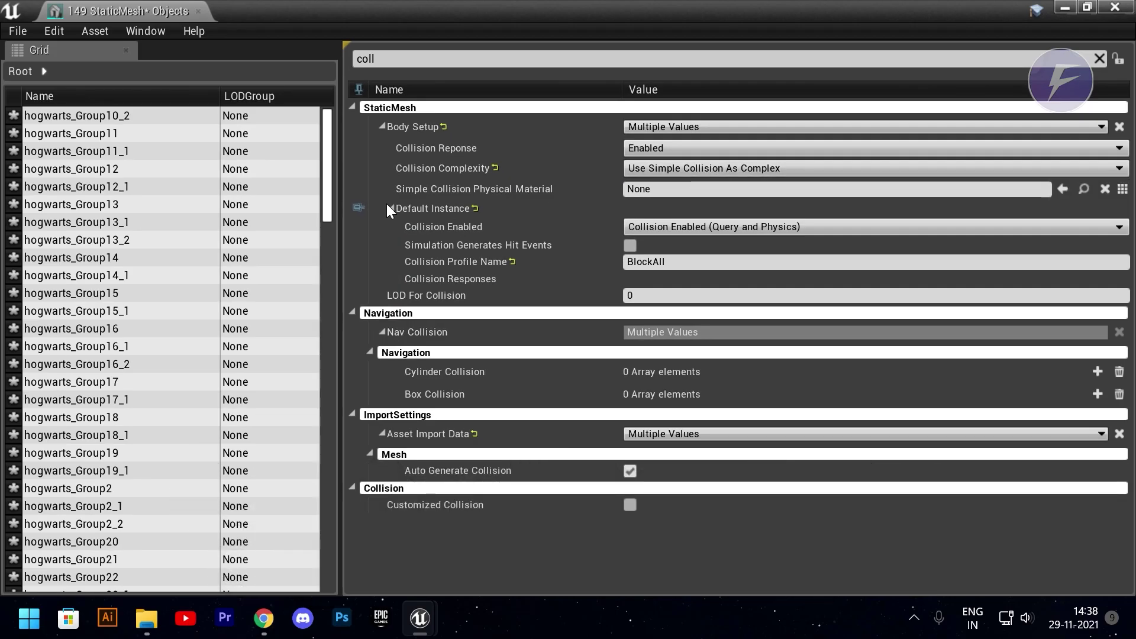
left_click(198, 11)
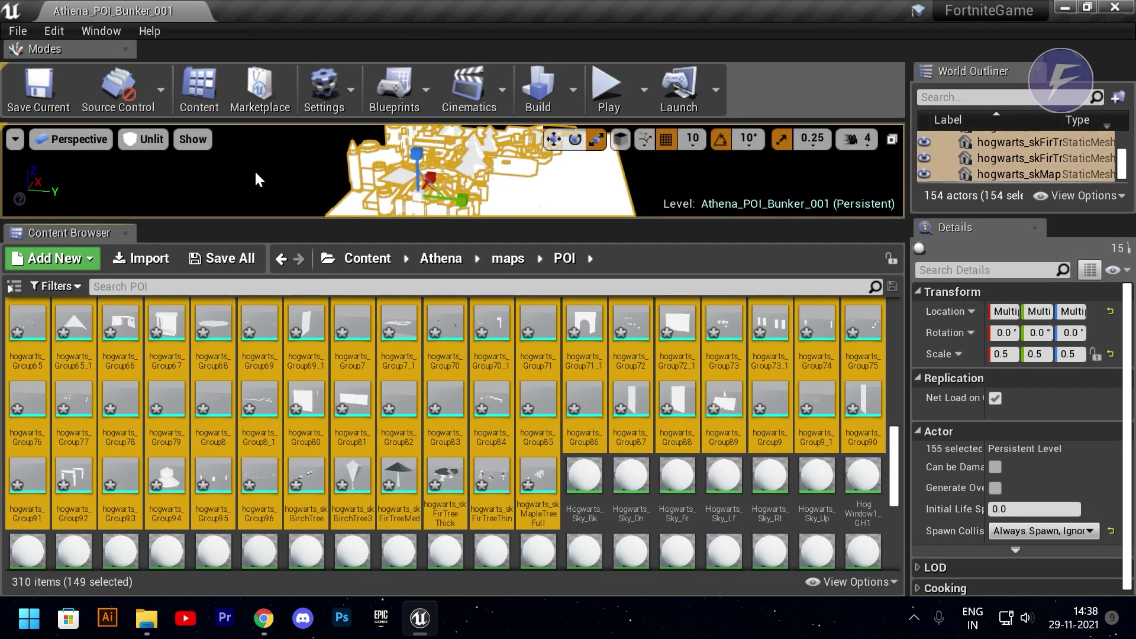
Cook the project's content for Windows.
left_click(26, 30)
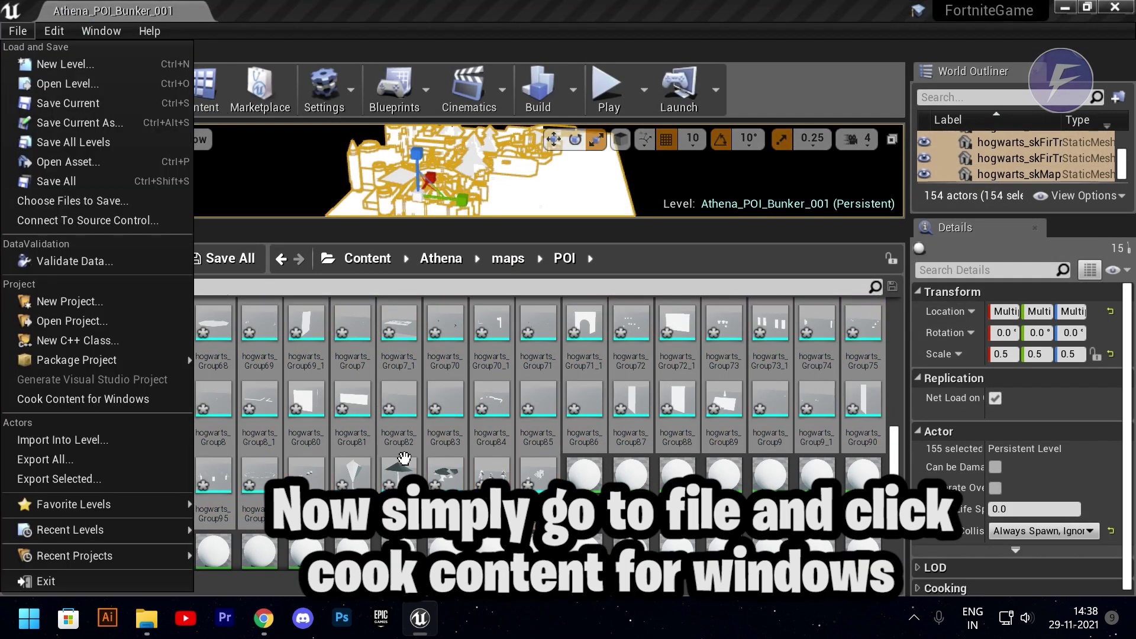
key("Escape")
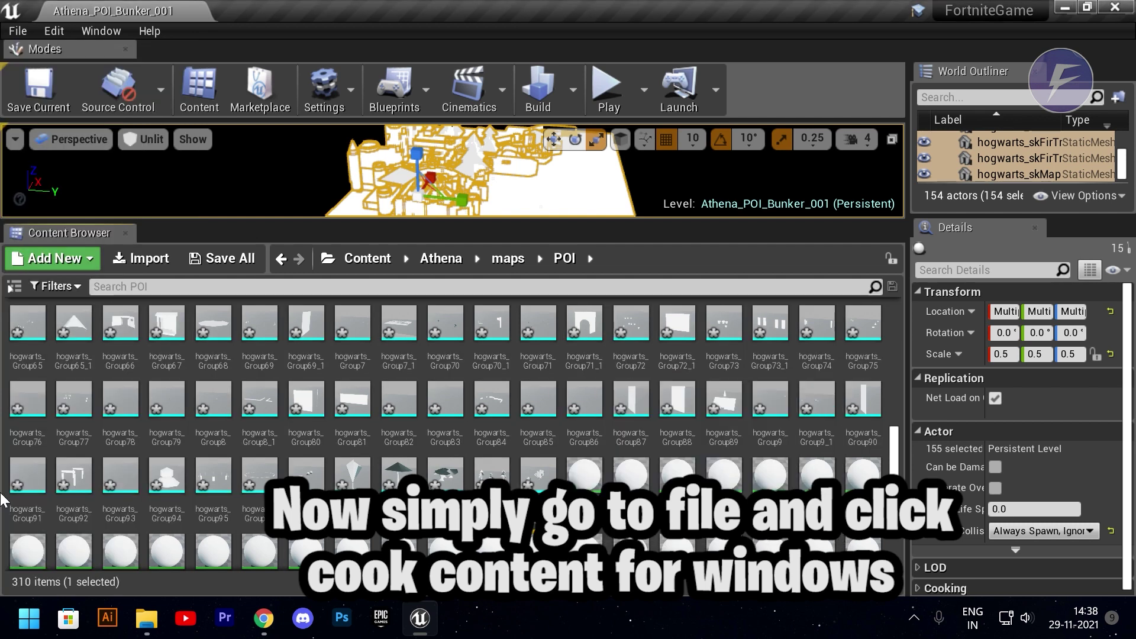
left_click(15, 33)
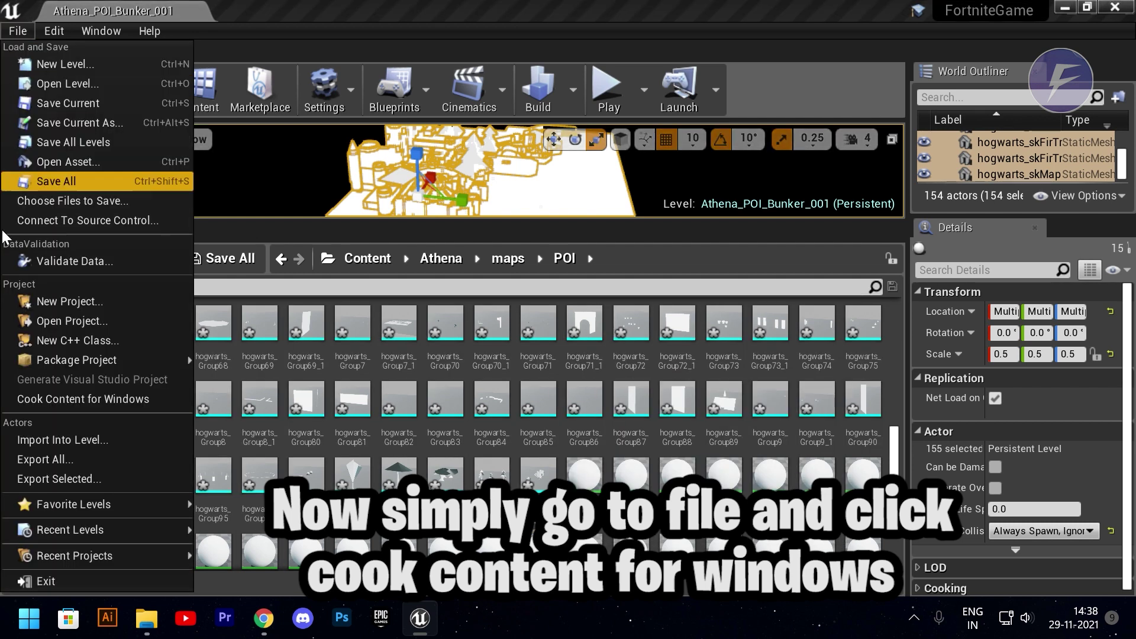
left_click(90, 400)
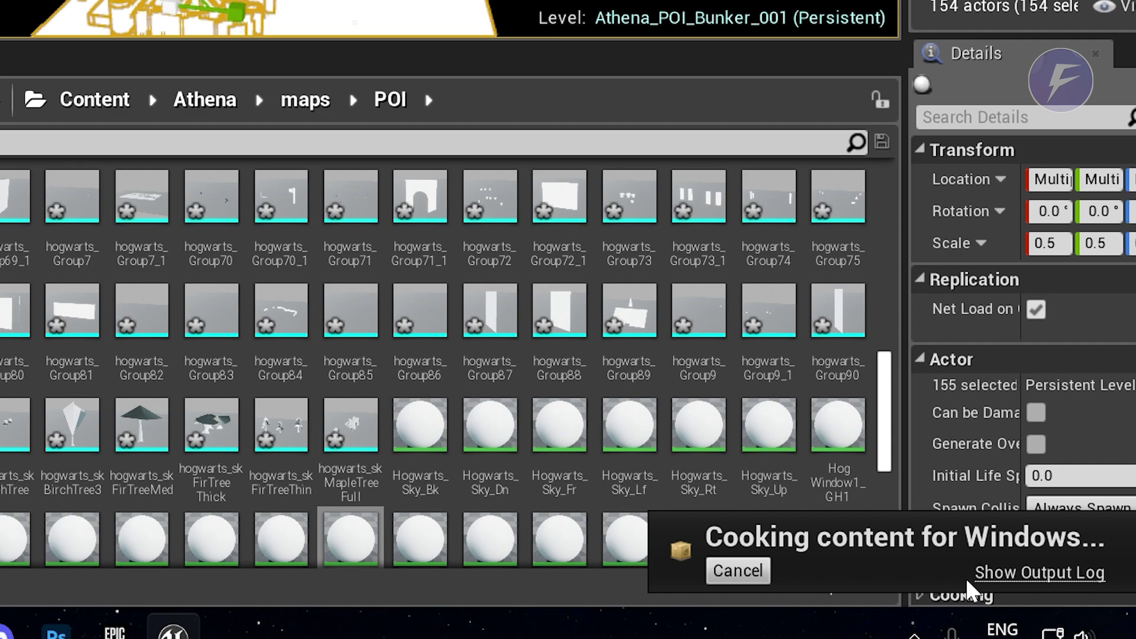
Check the cooking result in the output log and close the log.
left_click(1008, 574)
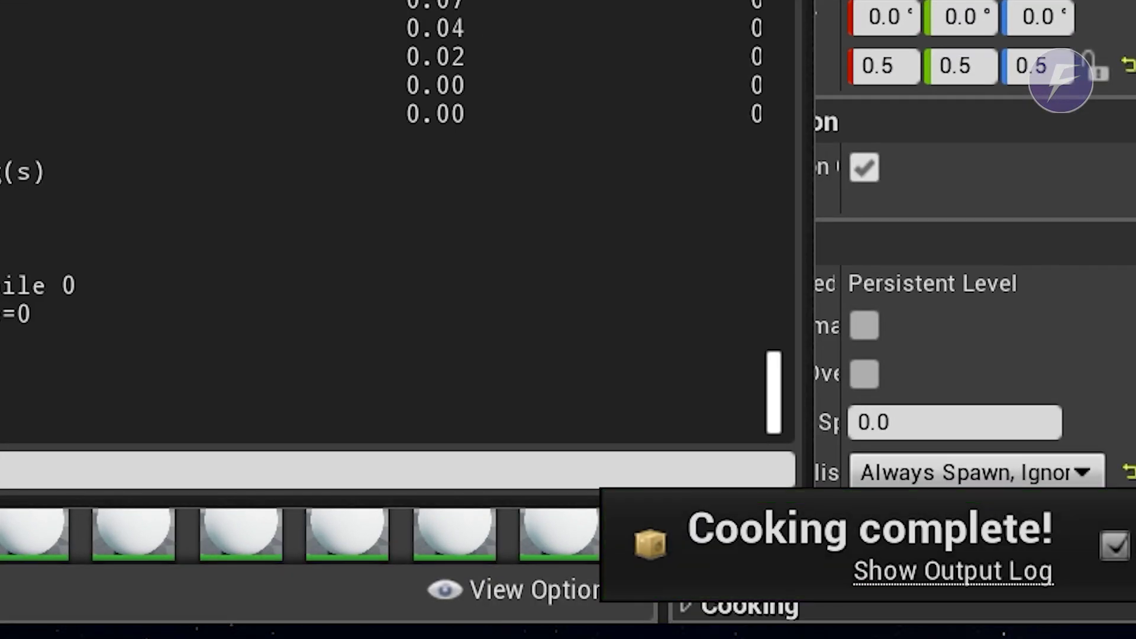
left_click(952, 571)
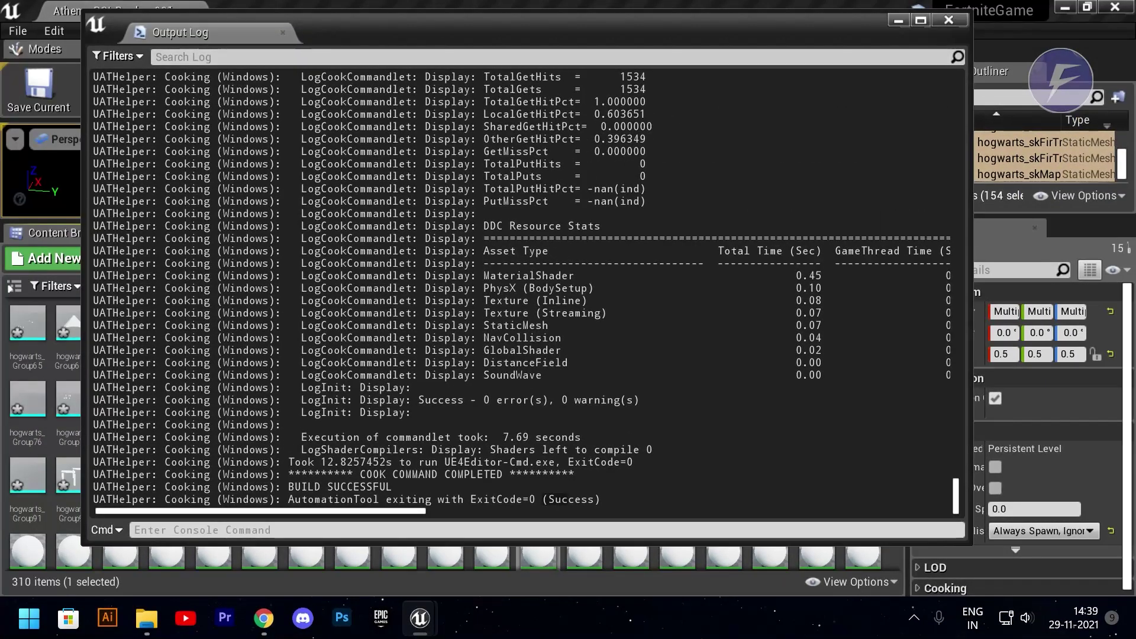
left_click(284, 33)
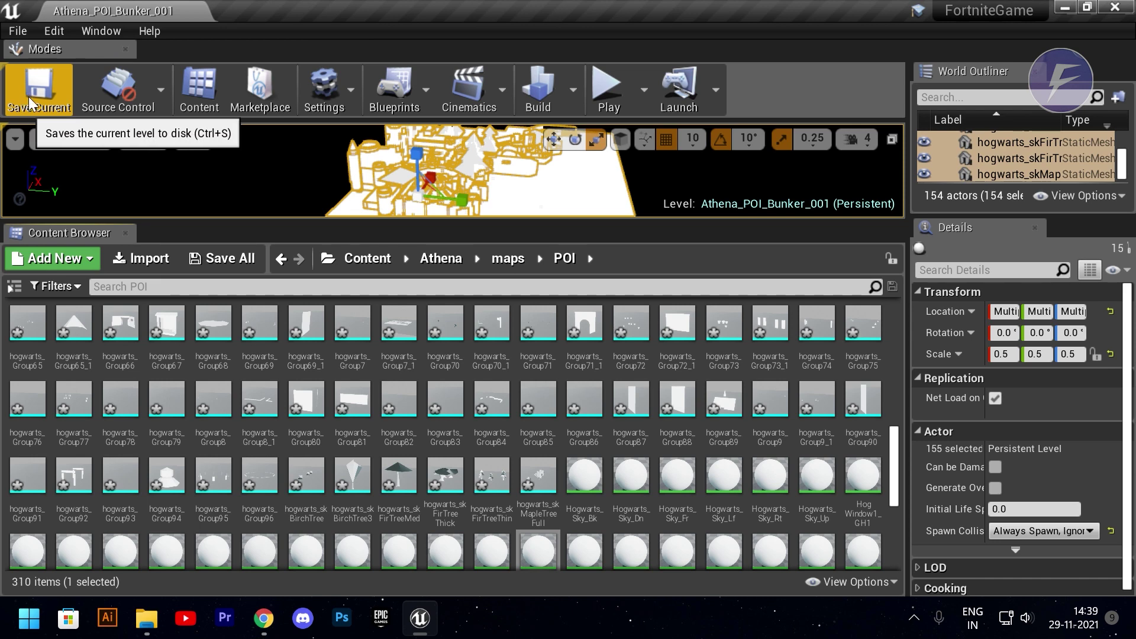
Save the current level and all modified Hogwarts static meshes.
left_click(28, 97)
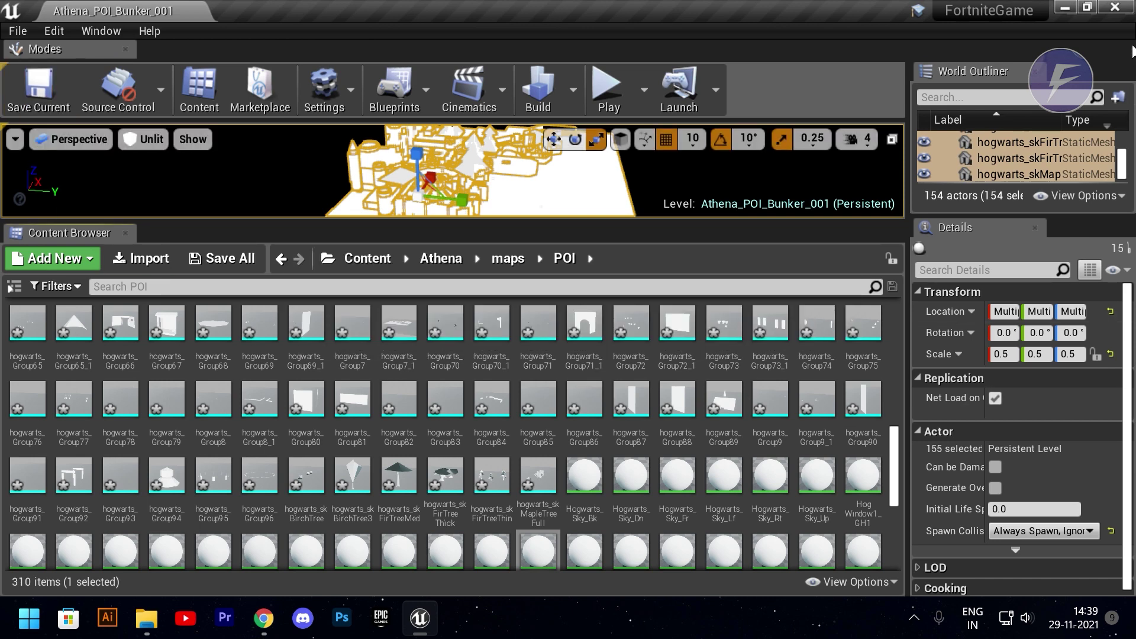
key("ctrl+shift+s")
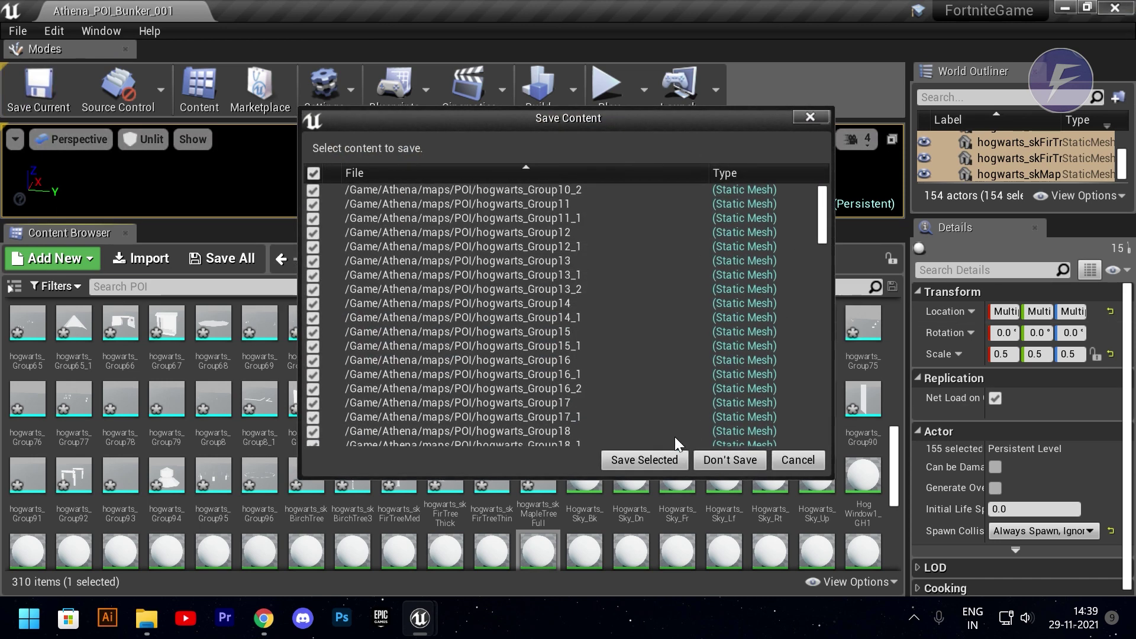
left_click(640, 459)
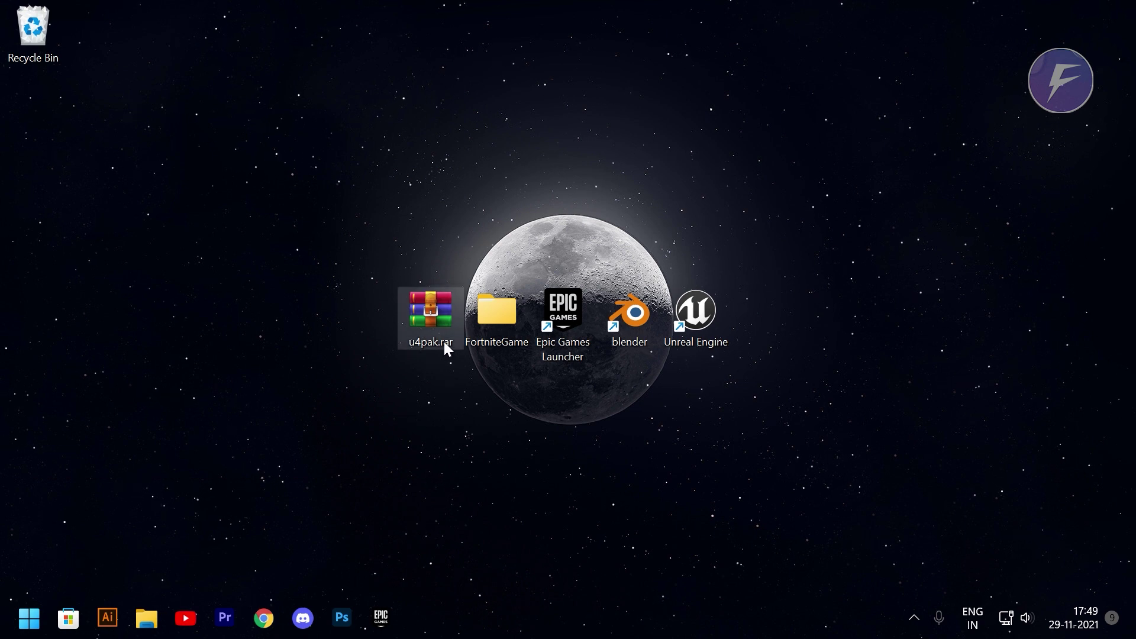
Extract u4pak.rar on the desktop and place the extracted u4pak folder beside the FortniteGame folder.
right_click(444, 343)
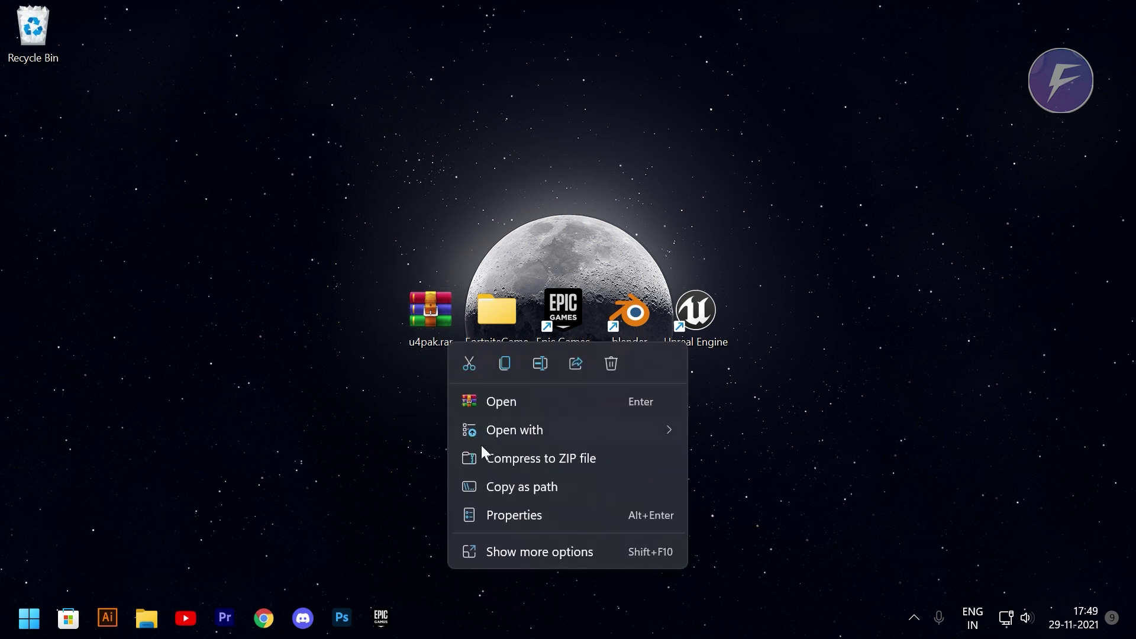
left_click(521, 549)
left_click(589, 231)
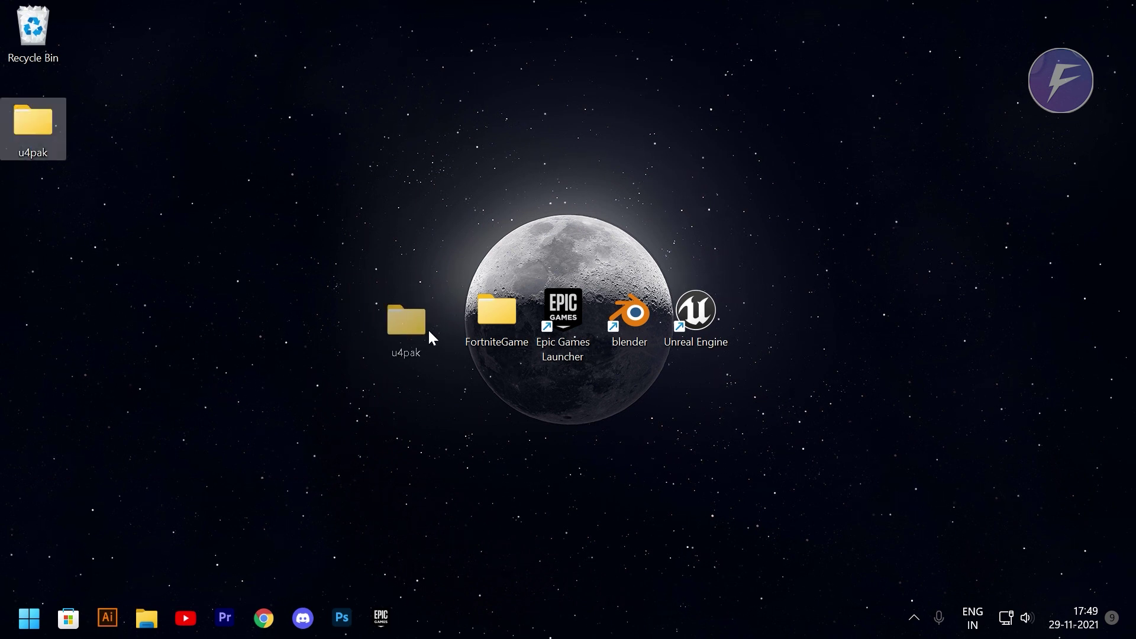
left_click_drag(455, 326, 456, 324)
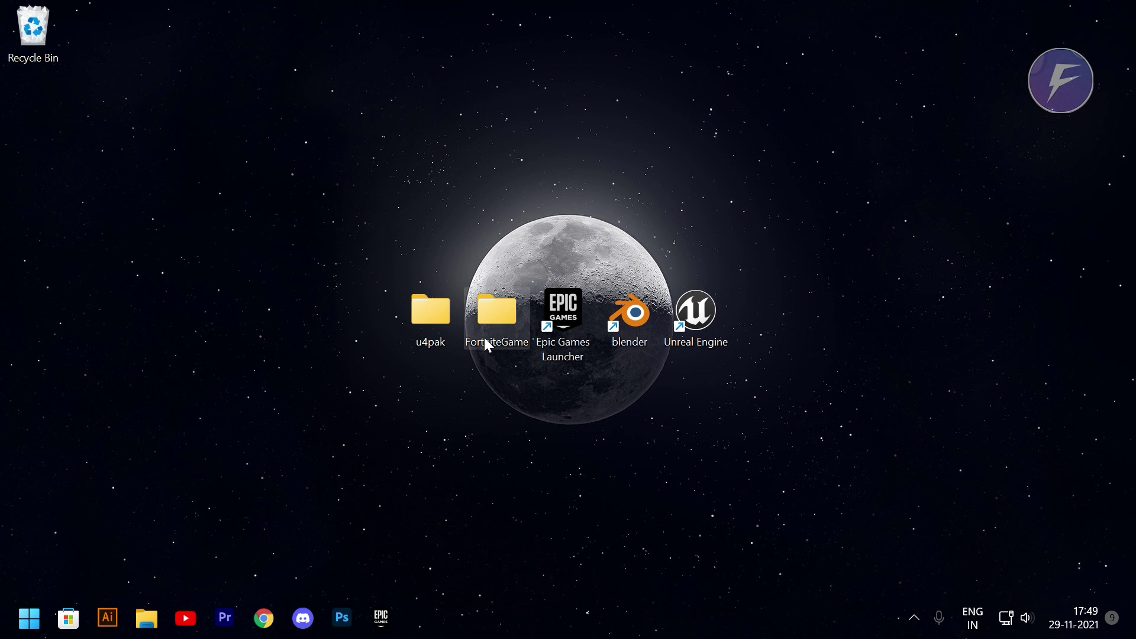
Open the cooked project folder at FortniteGame\Saved\Cooked\WindowsNoEditor\FortniteGame in File Explorer.
double_click(487, 338)
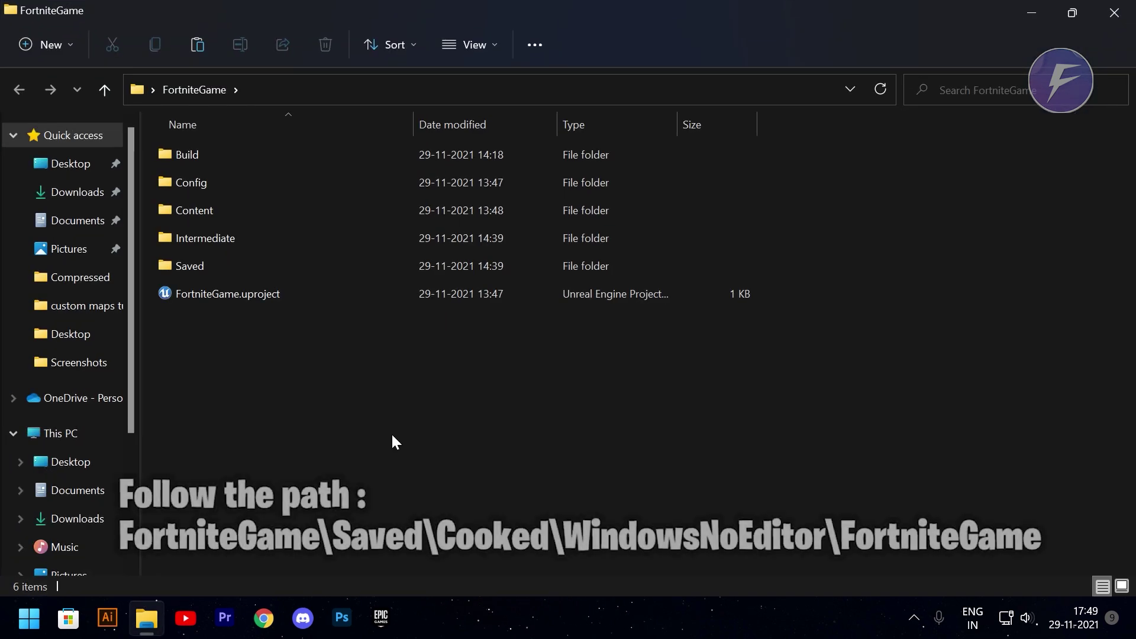
double_click(212, 265)
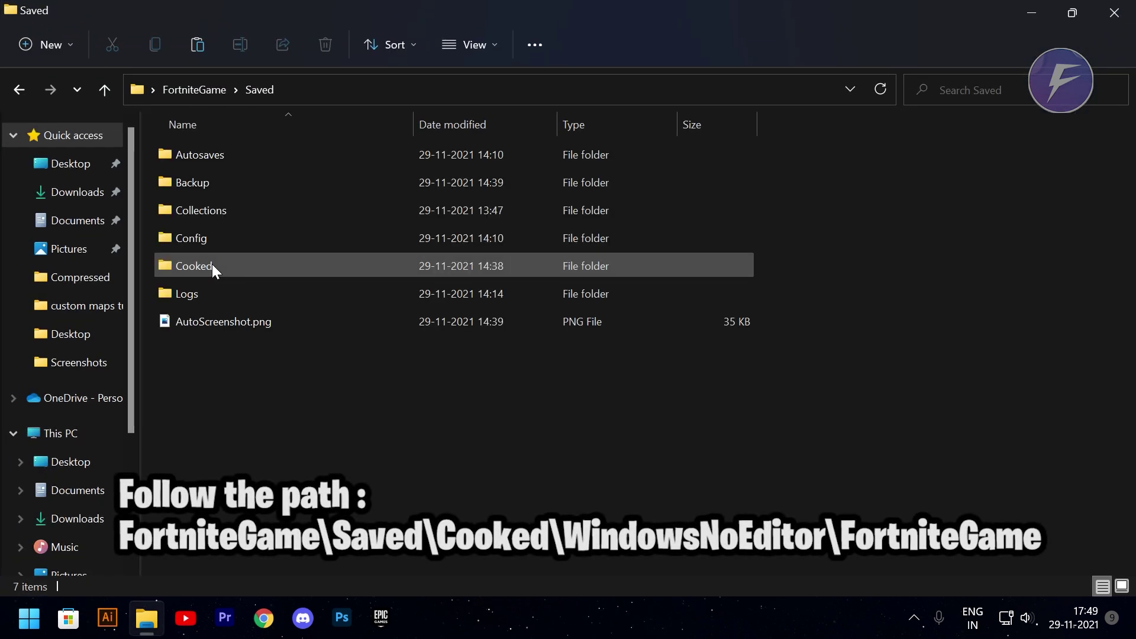
double_click(200, 266)
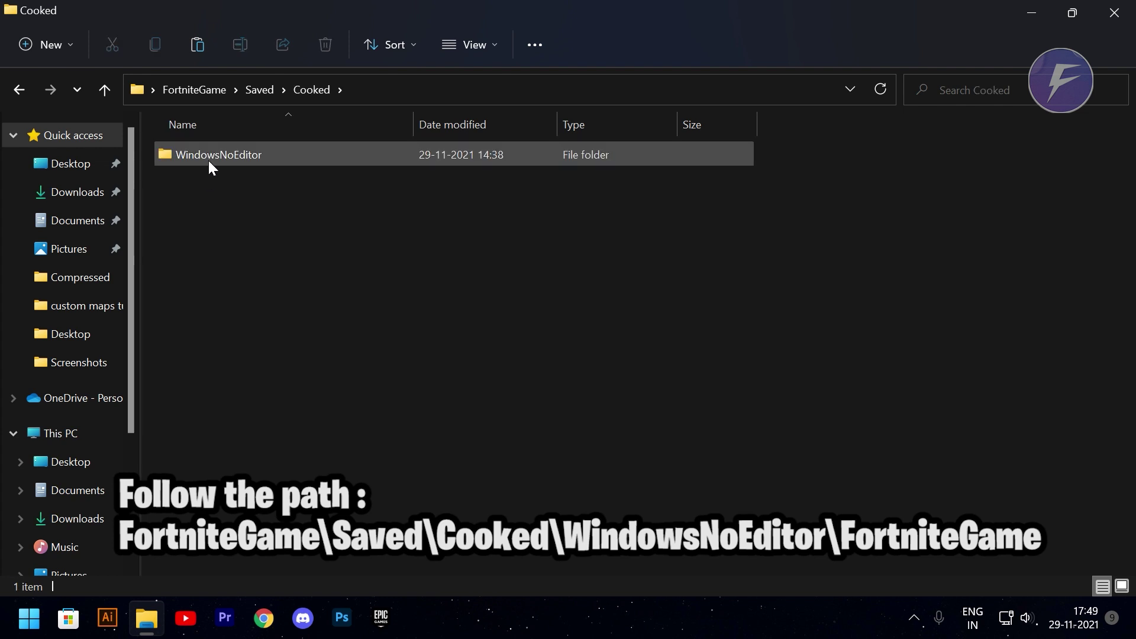
double_click(208, 158)
double_click(215, 179)
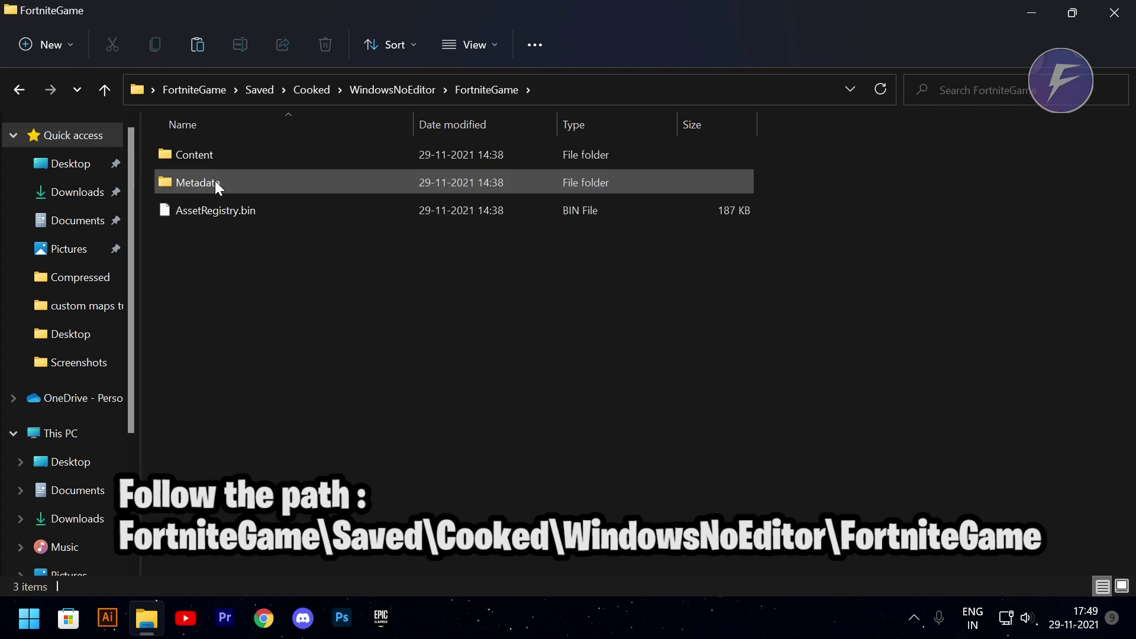
Delete the Metadata folder and AssetRegistry.bin from the cooked FortniteGame folder, leaving the Content folder in place.
left_click_drag(239, 240, 208, 184)
right_click(208, 185)
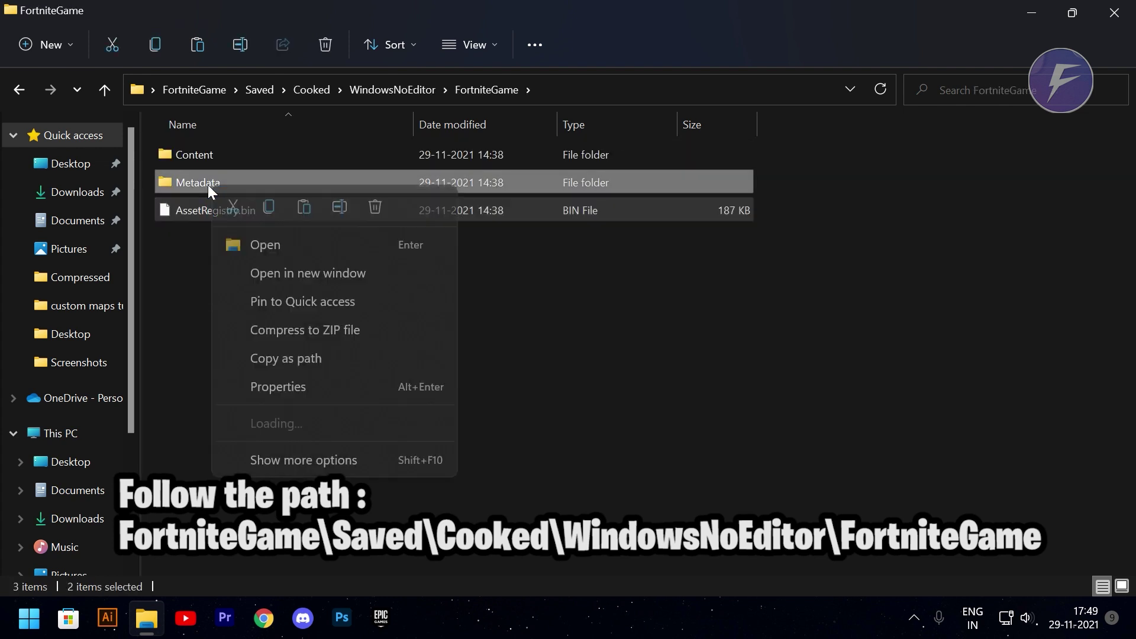
left_click(260, 462)
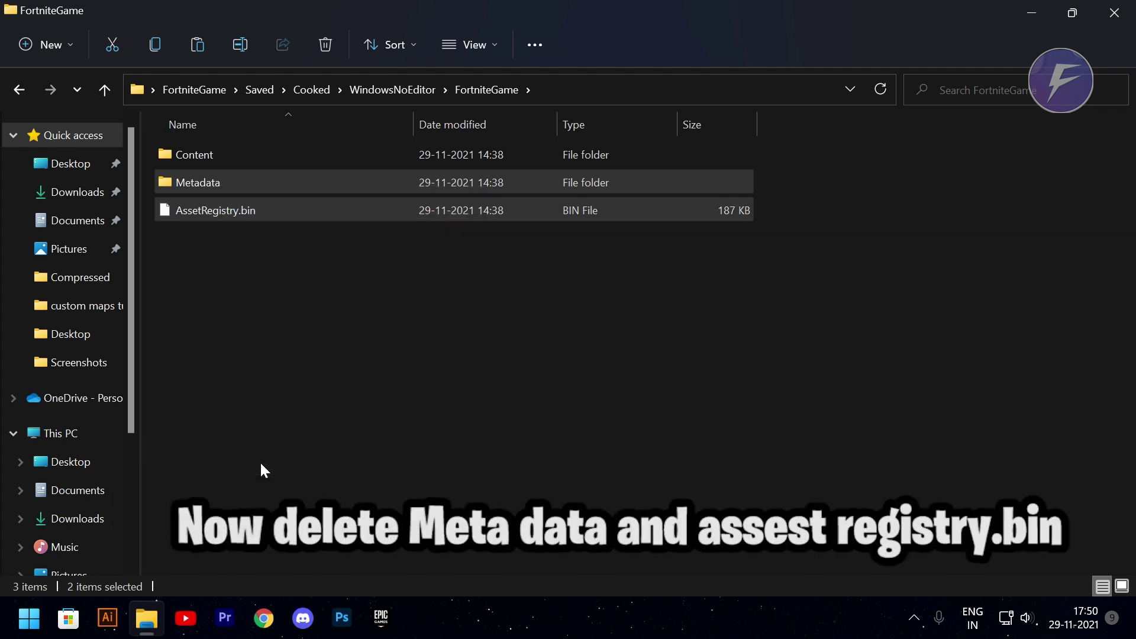
left_click(300, 403)
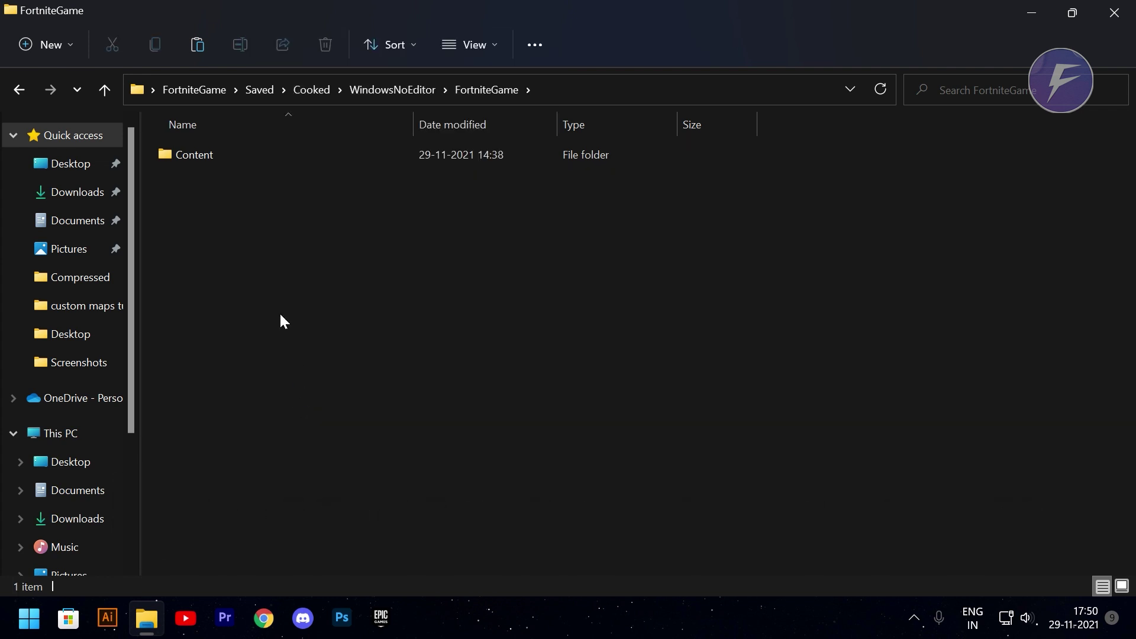
Copy the cooked FortniteGame folder located in Saved\Cooked\WindowsNoEditor.
left_click(106, 91)
left_click(105, 91)
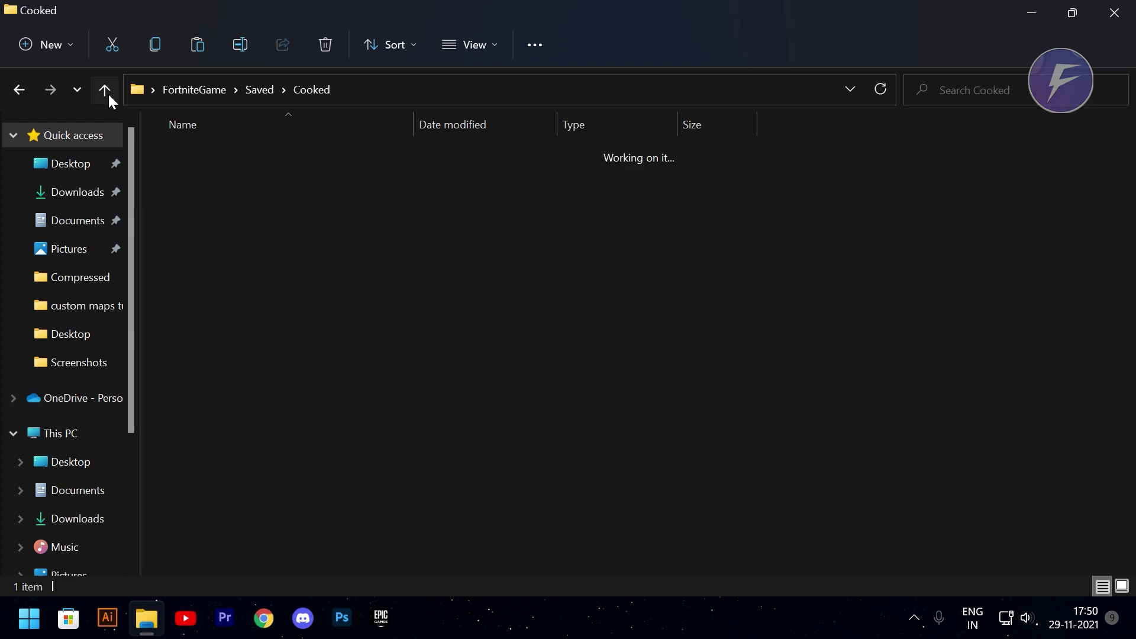
double_click(177, 153)
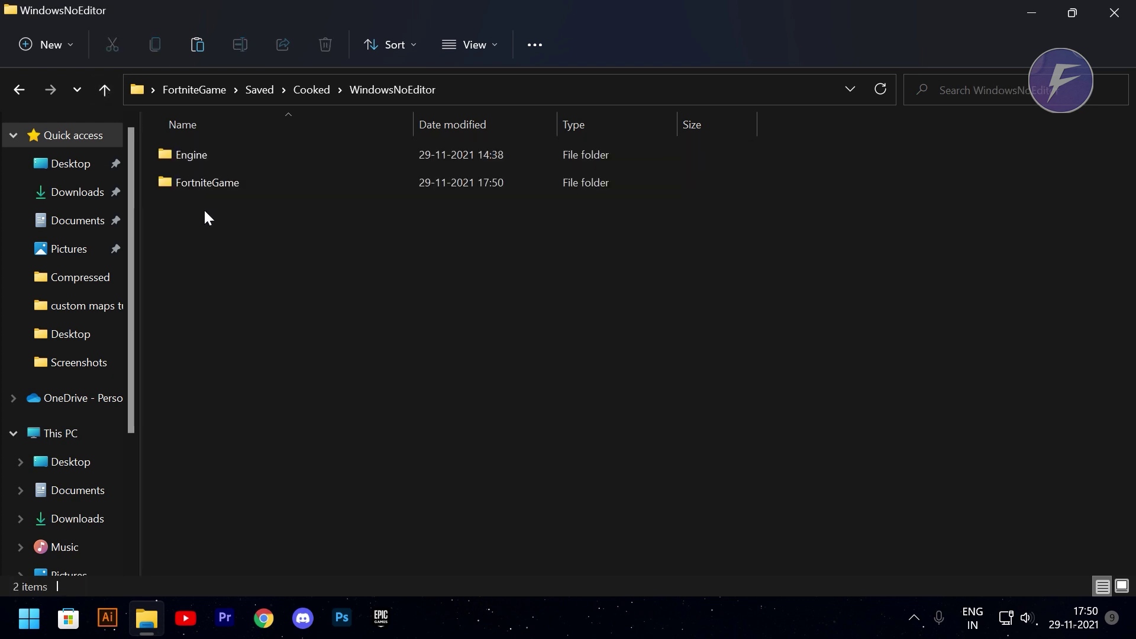
left_click(208, 187)
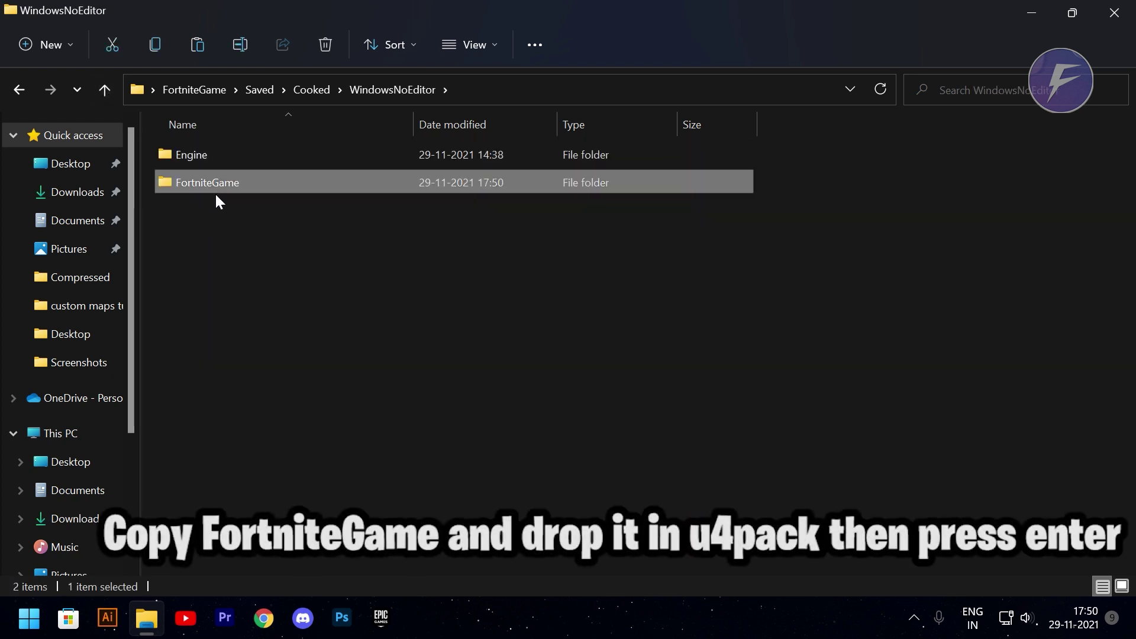
right_click(204, 185)
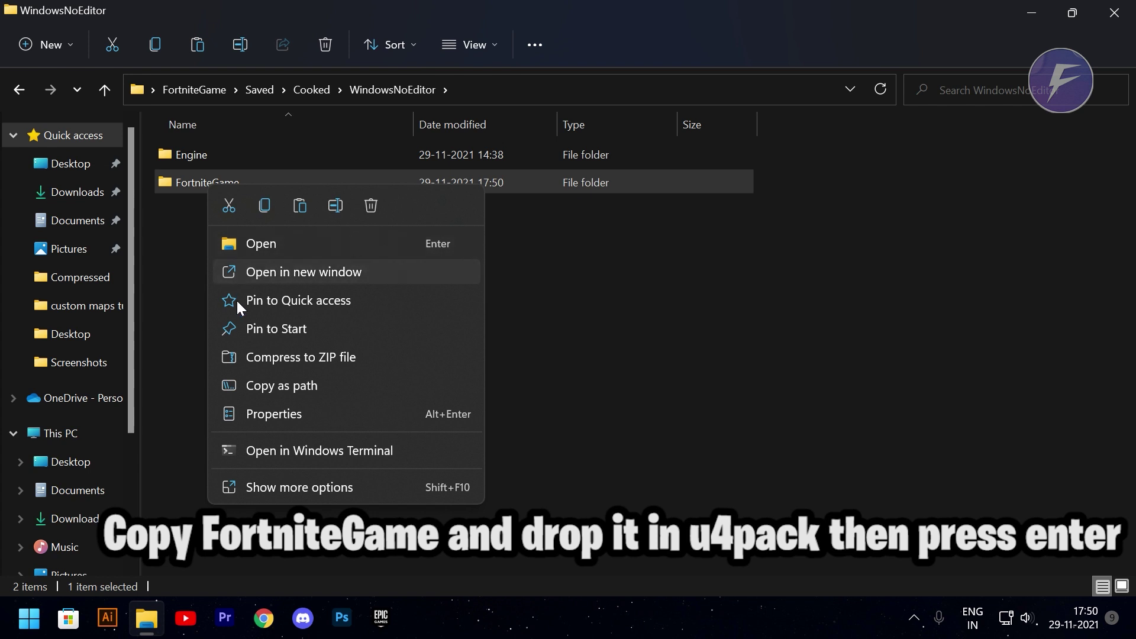
left_click(267, 484)
left_click(309, 472)
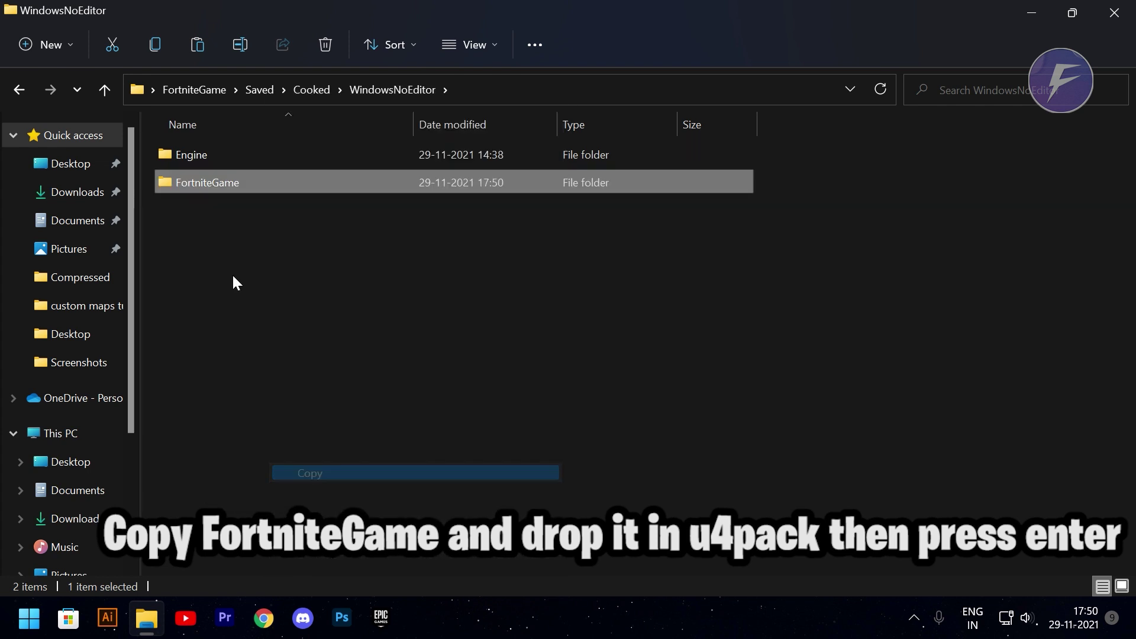
Paste the copied FortniteGame folder into the inner u4pak folder on the desktop, next to packer.bat, with items shown as large thumbnails.
left_click(108, 90)
left_click(108, 90)
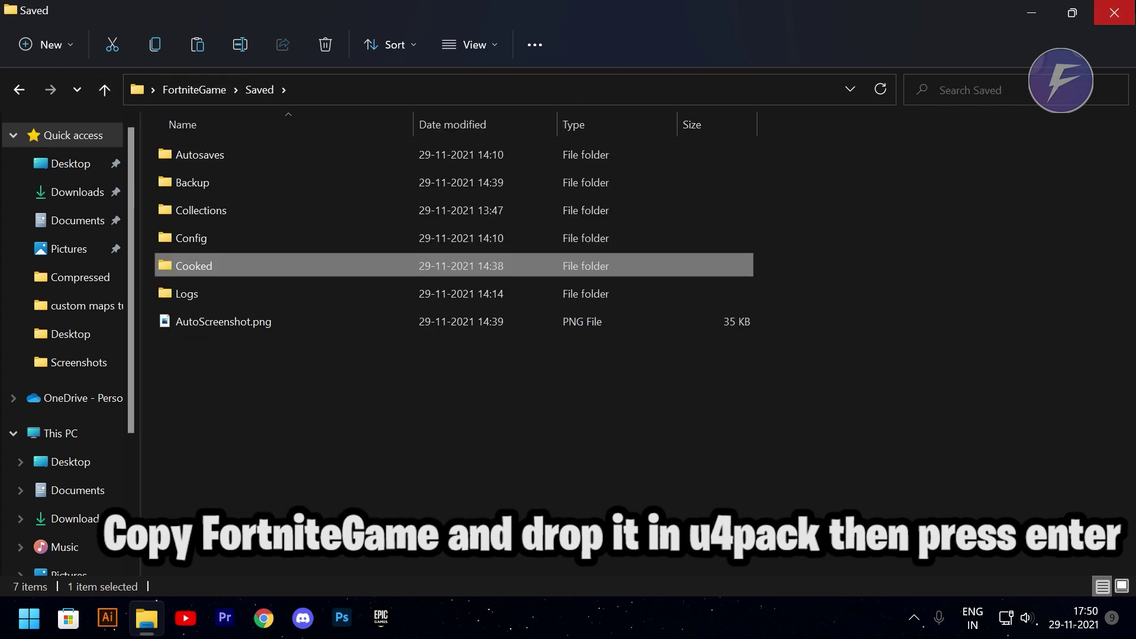
left_click(1126, 13)
double_click(444, 329)
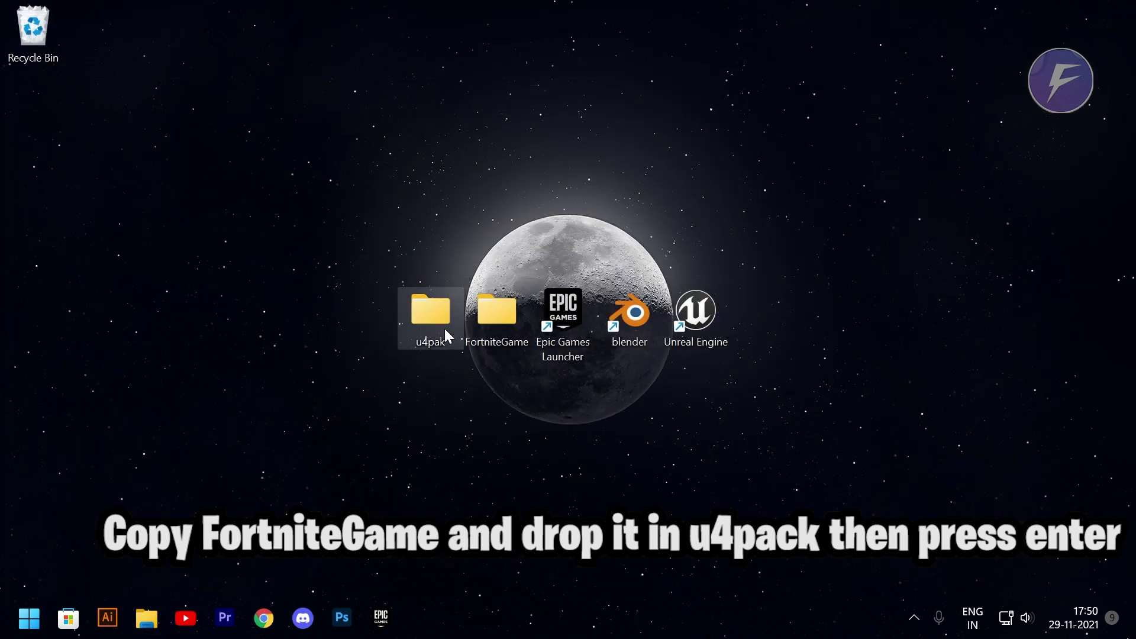
double_click(207, 158)
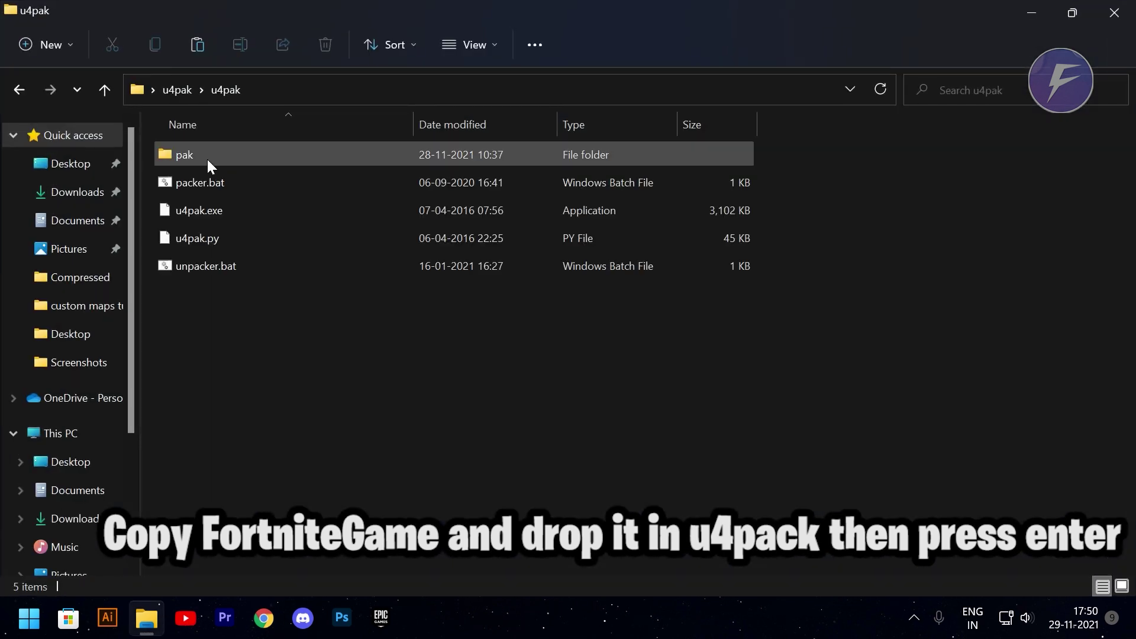
left_click(1121, 587)
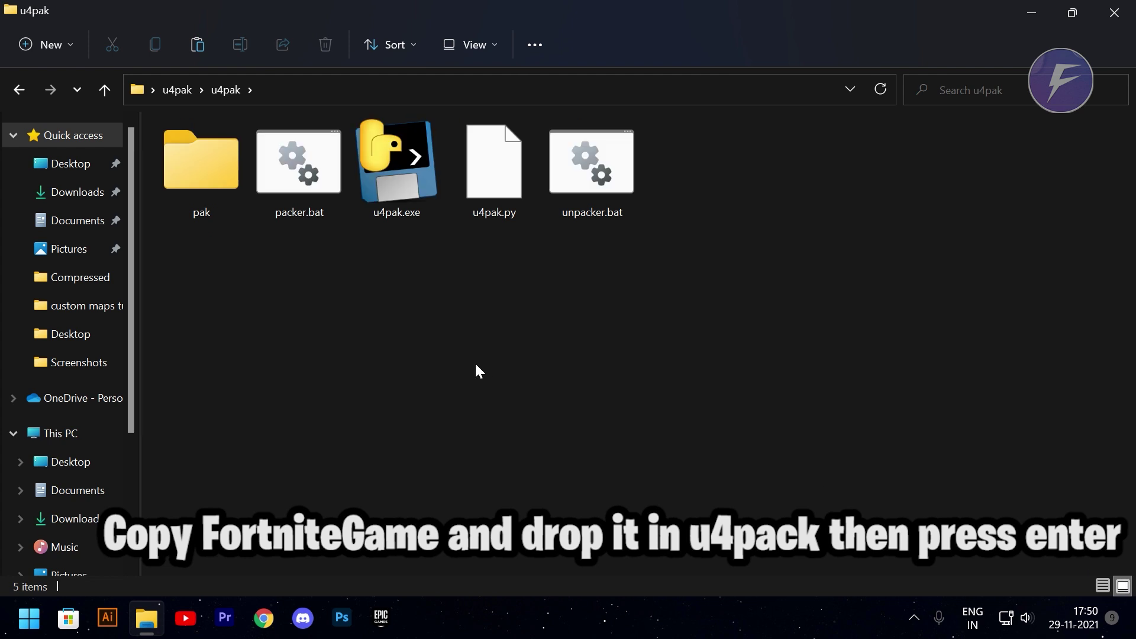
key("ctrl+v")
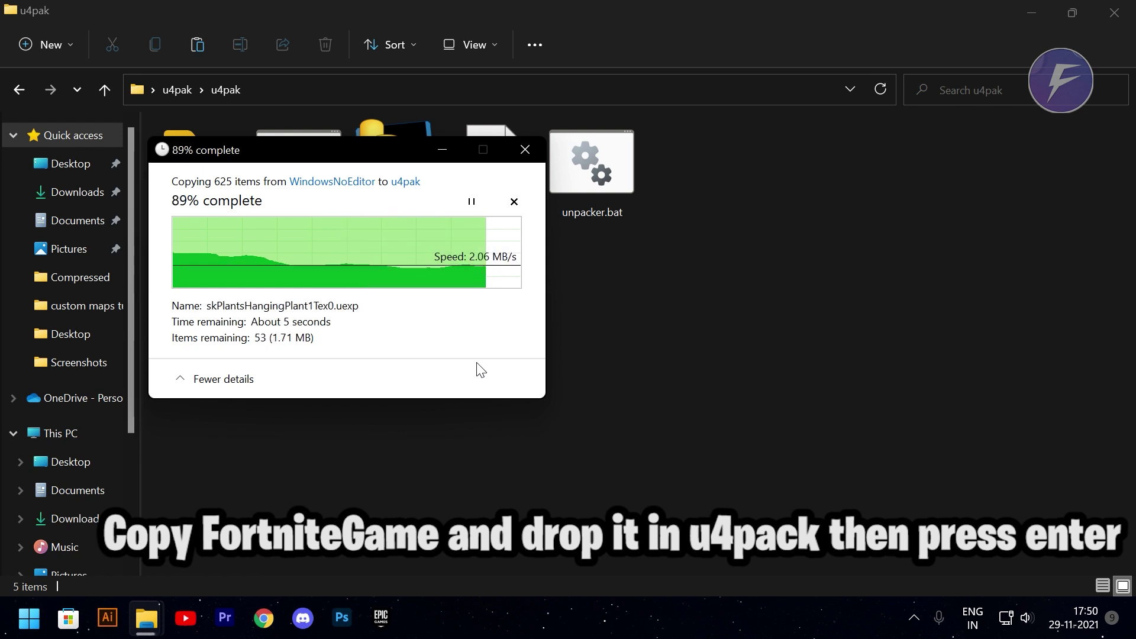
left_click(476, 364)
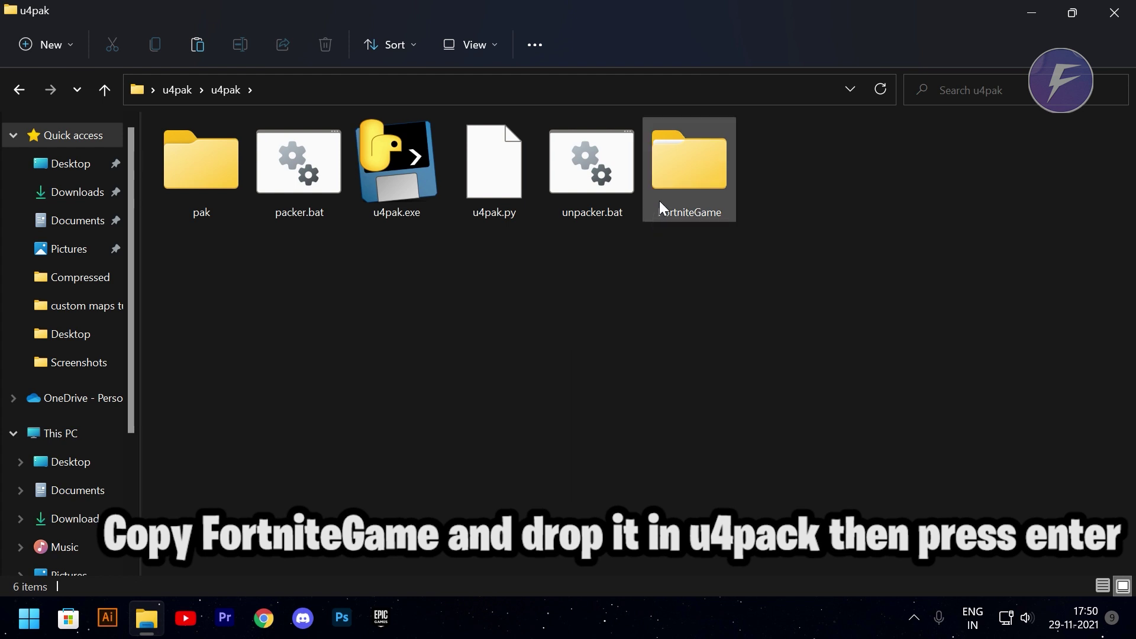
Pack the FortniteGame folder with packer.bat and close the packer once it finishes.
left_click_drag(662, 198, 313, 183)
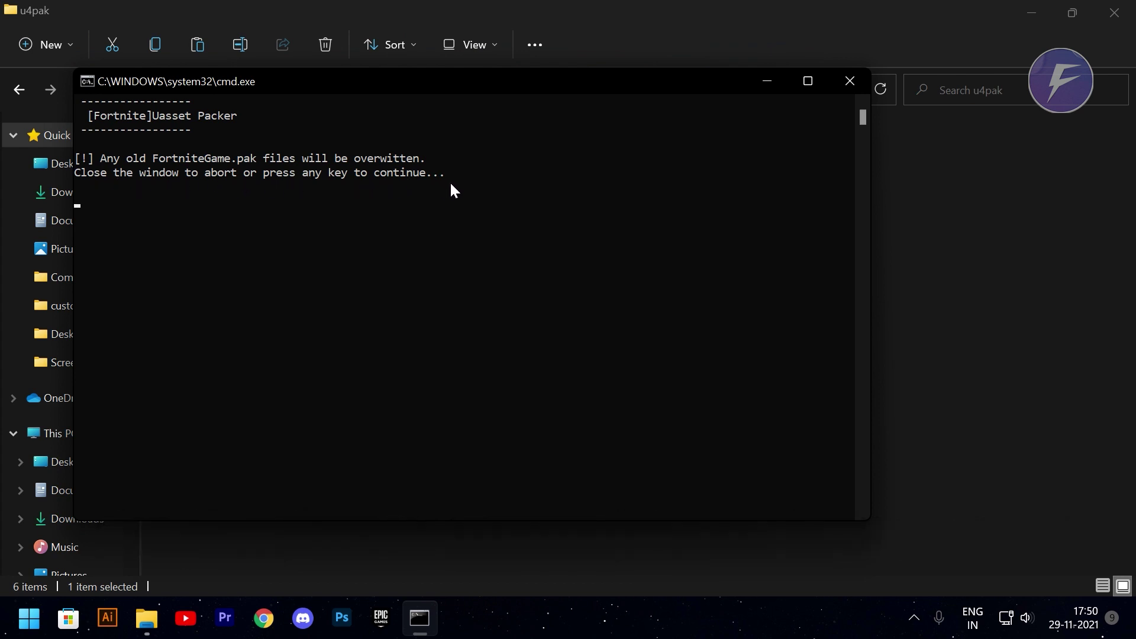
key("Return")
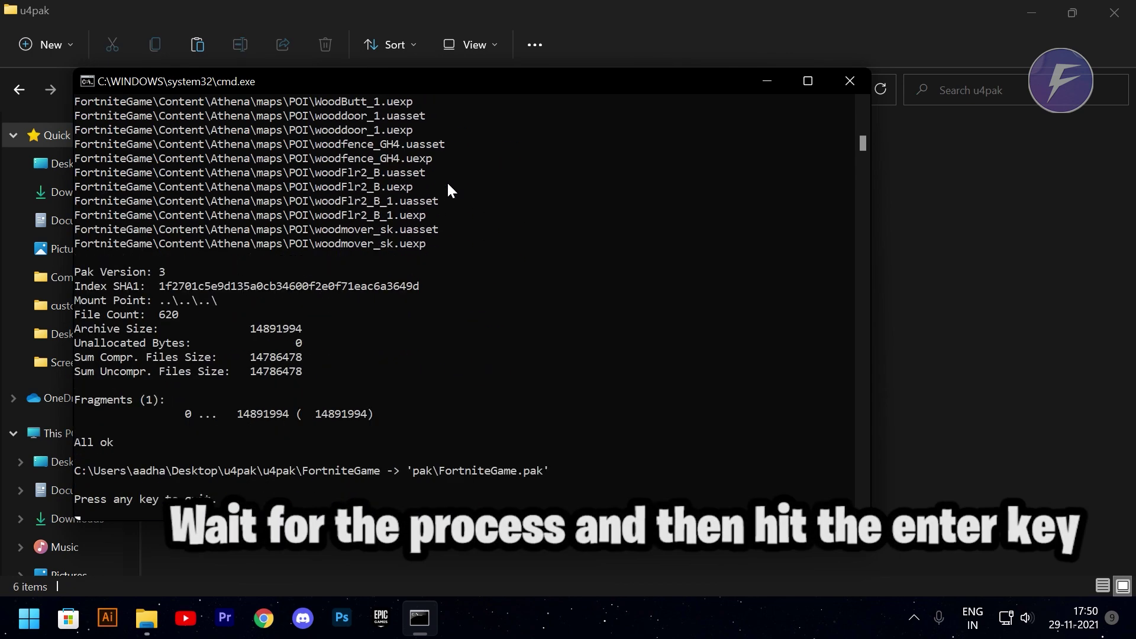
key("Return")
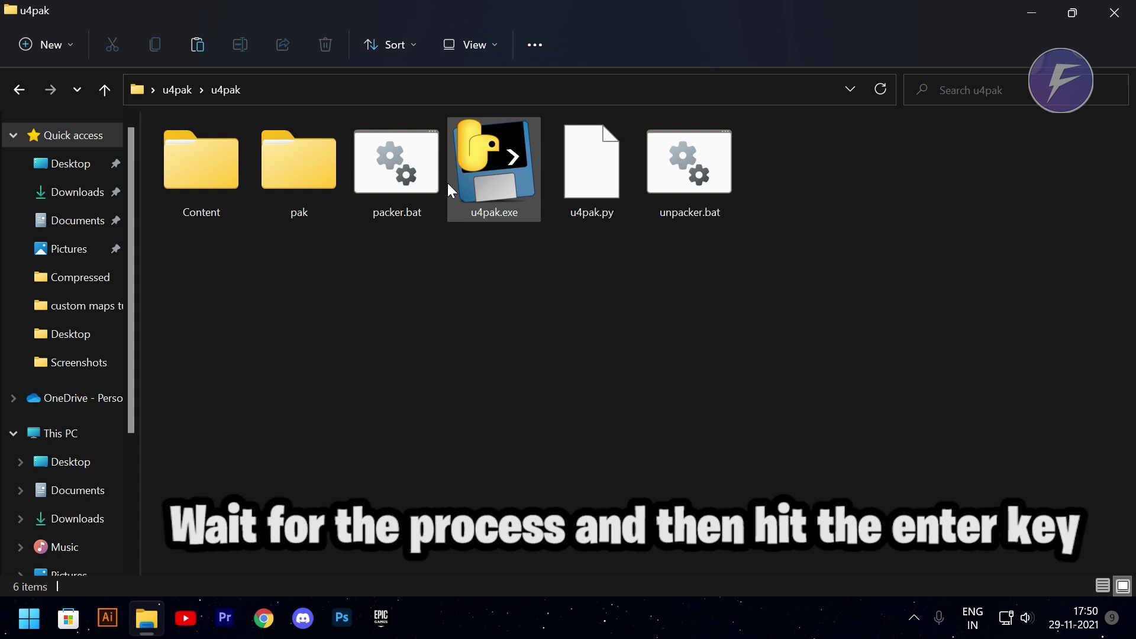
Rename FortniteGame.pak in the u4pak pak folder to pakchunkhogwarts-WindowsClient.pak.
double_click(288, 166)
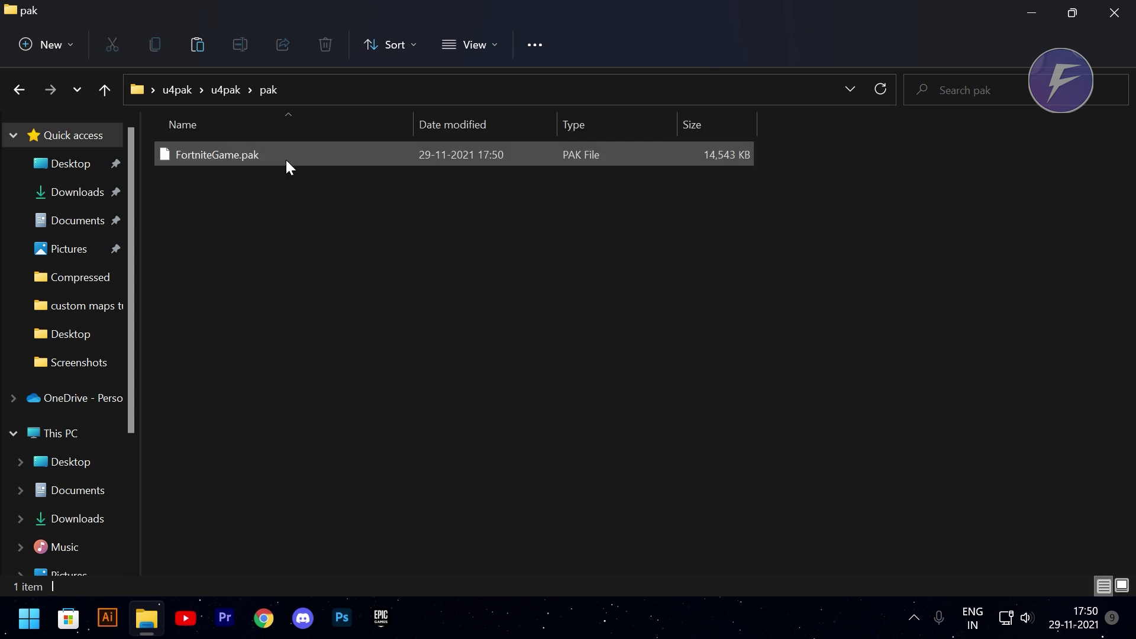
left_click(220, 158)
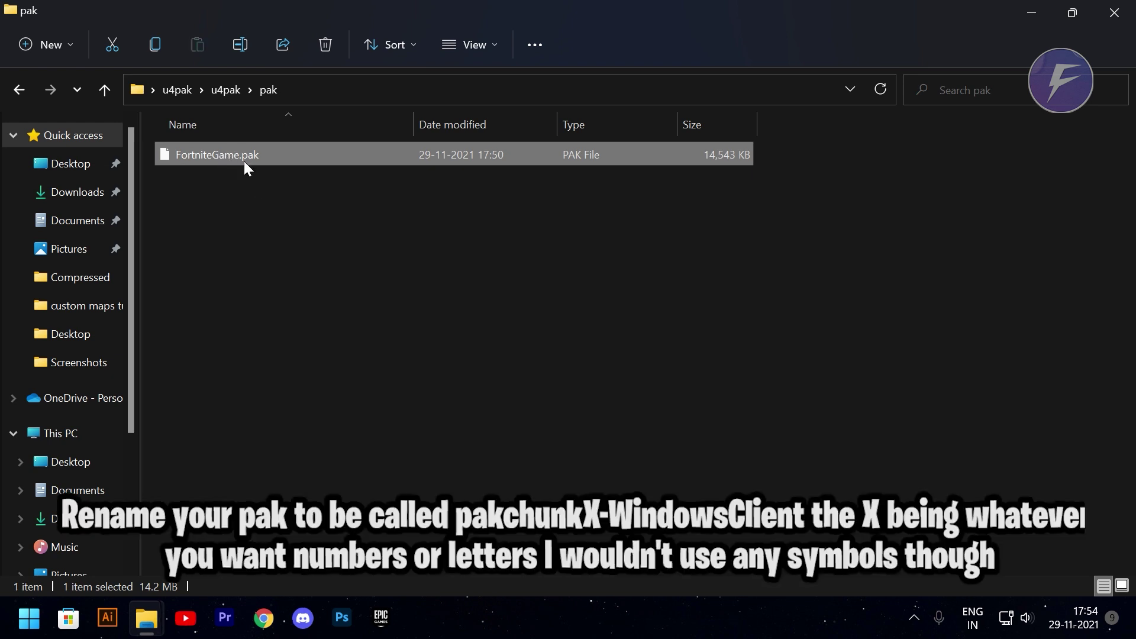
key("F2")
key("ctrl+v")
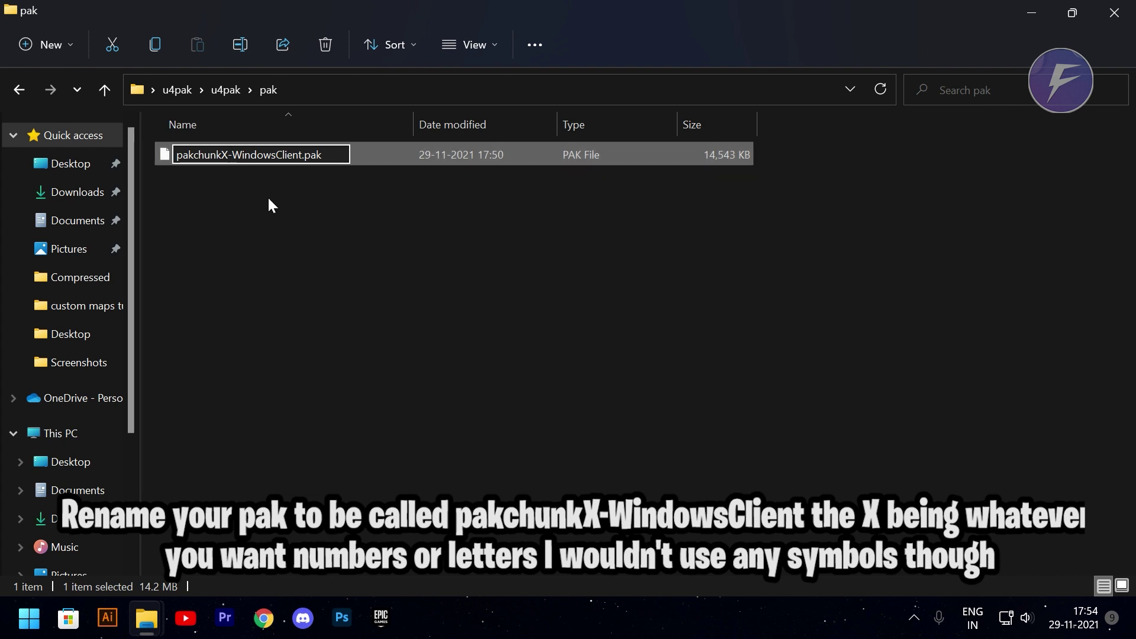
key("Left")
key("Left")
key("Left")
key("Left")
key("Left")
key("Left")
key("Left")
key("Left")
key("Left")
key("Left")
key("Left")
key("Left")
key("Left")
key("Left")
key("BackSpace")
type("hogw")
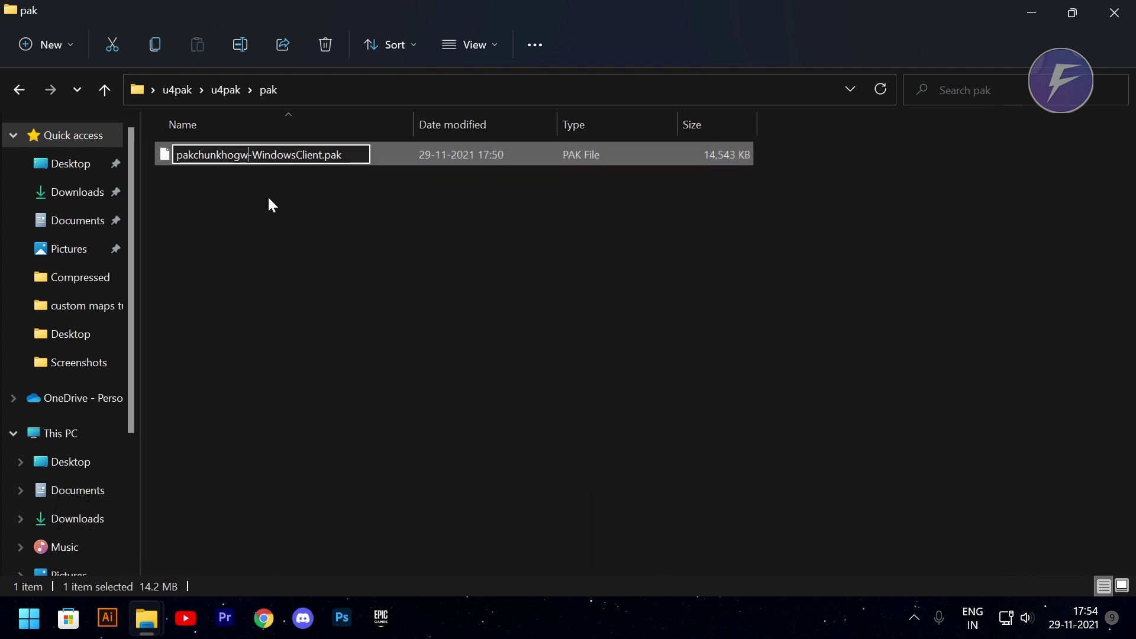
type("arts")
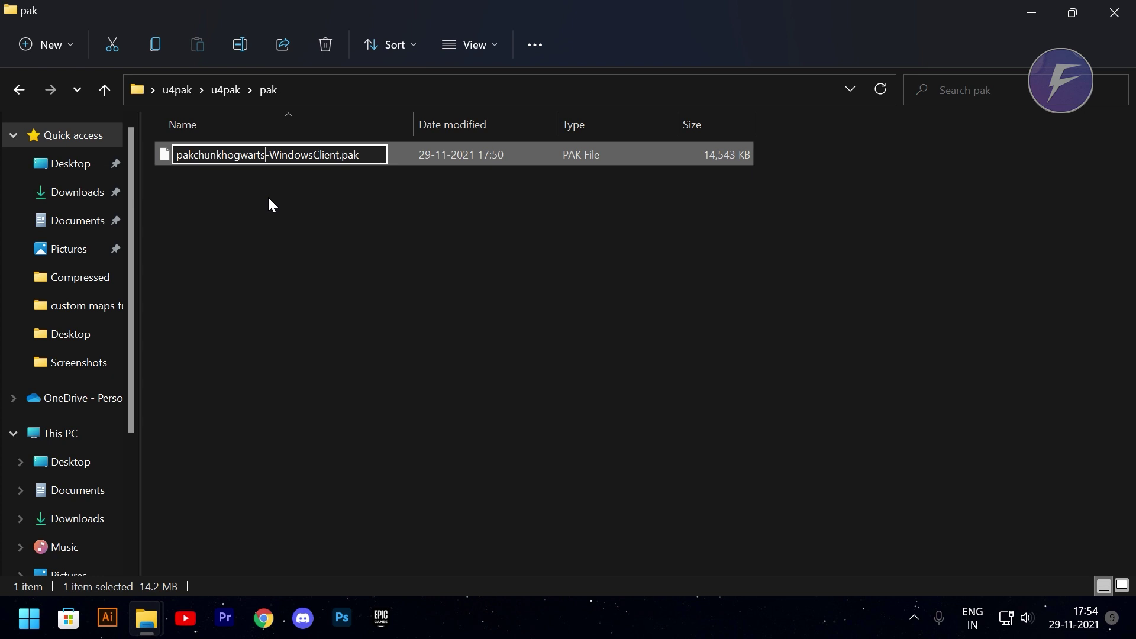
left_click(268, 199)
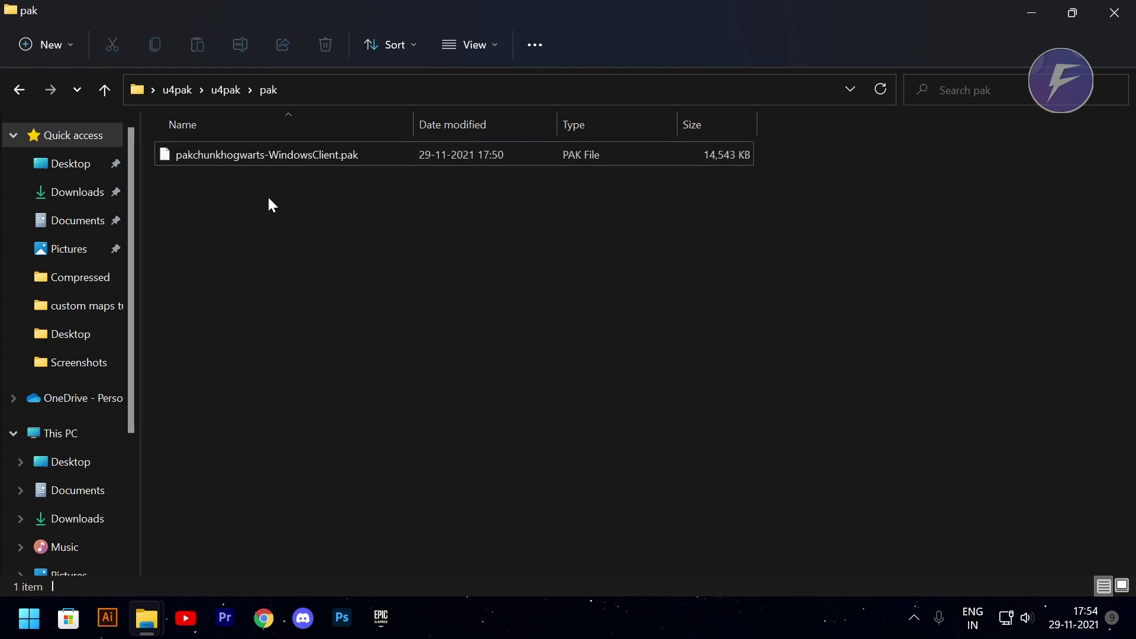
Copy pakchunk0_s3-WindowsClient.sig from 7.30 Marshmello\FortniteGame\Content\Paks into the u4pak pak folder.
mouse_move(148, 606)
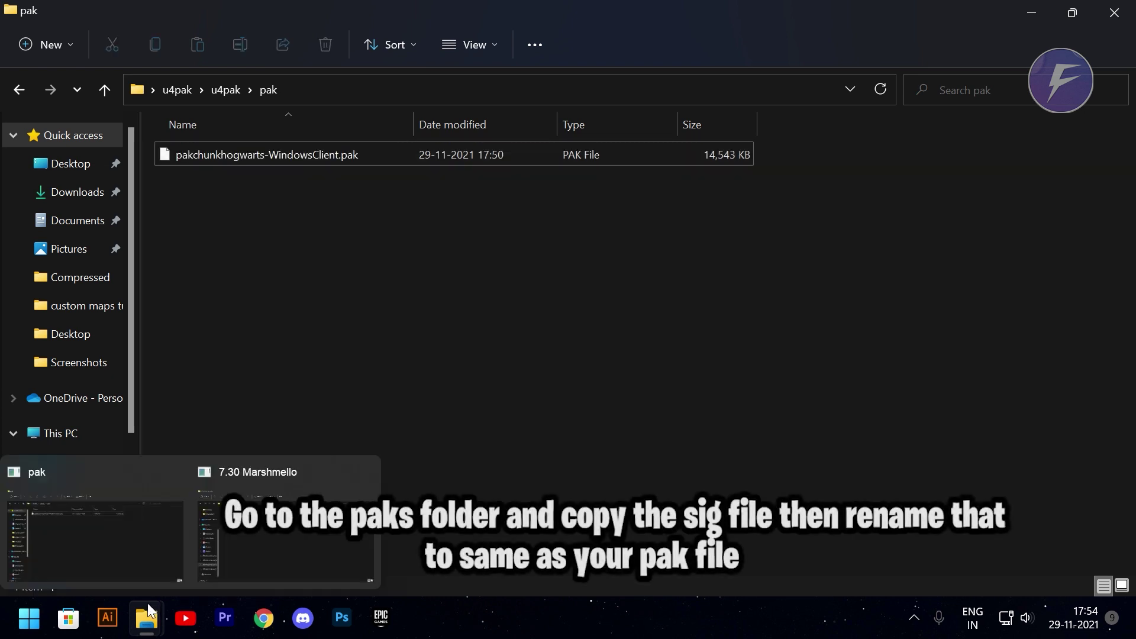
left_click(281, 531)
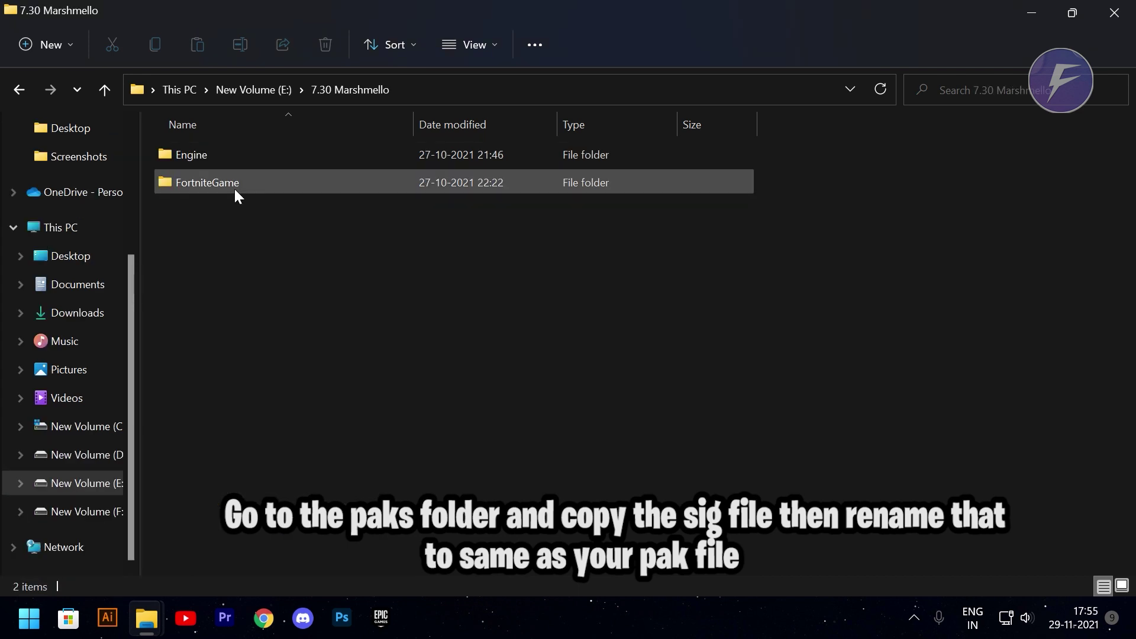
double_click(234, 190)
double_click(234, 190)
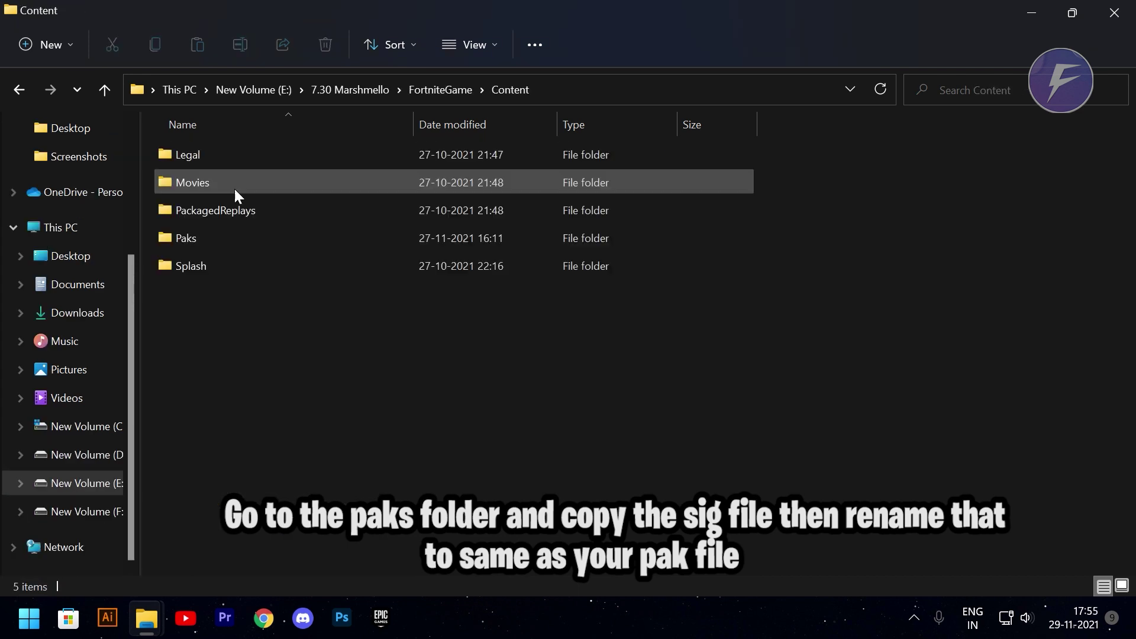
double_click(228, 239)
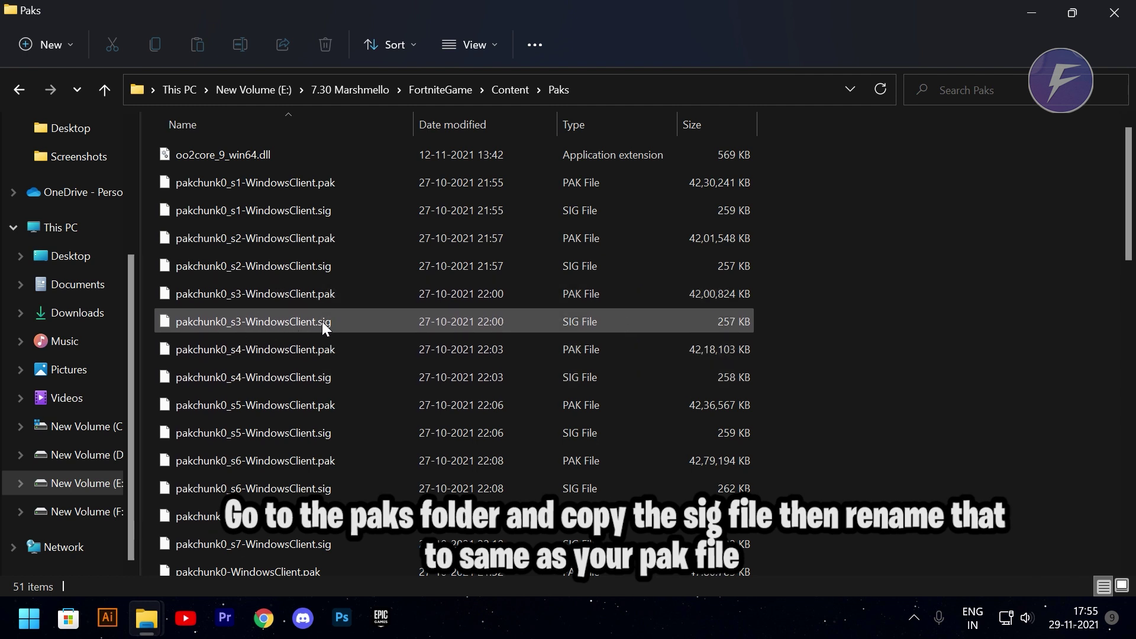
left_click(586, 325)
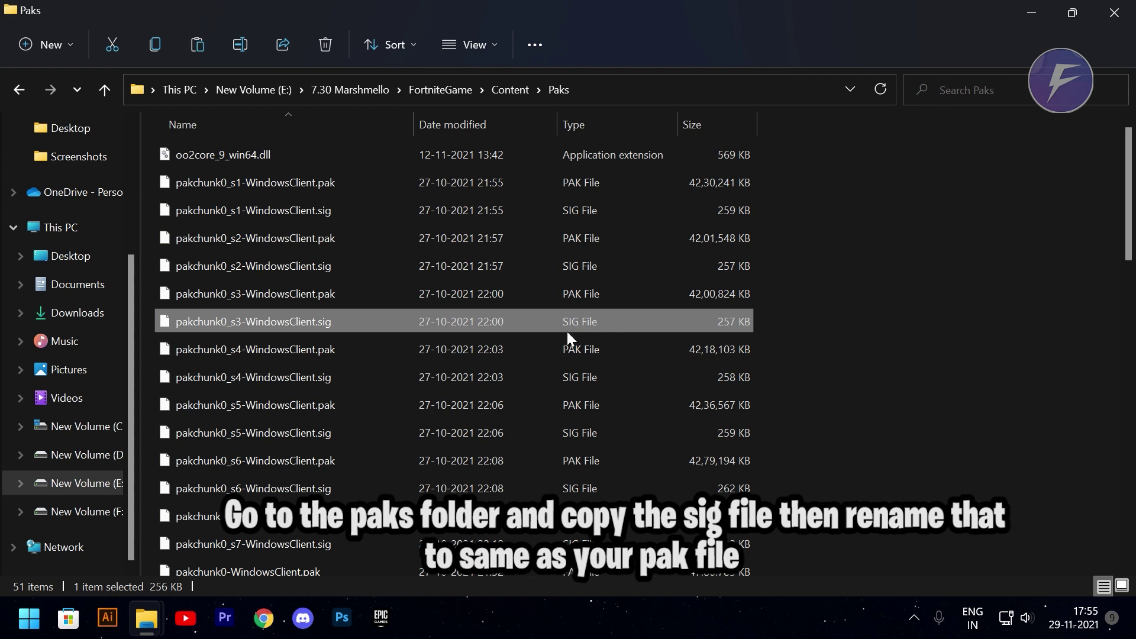
mouse_move(146, 618)
left_click(116, 539)
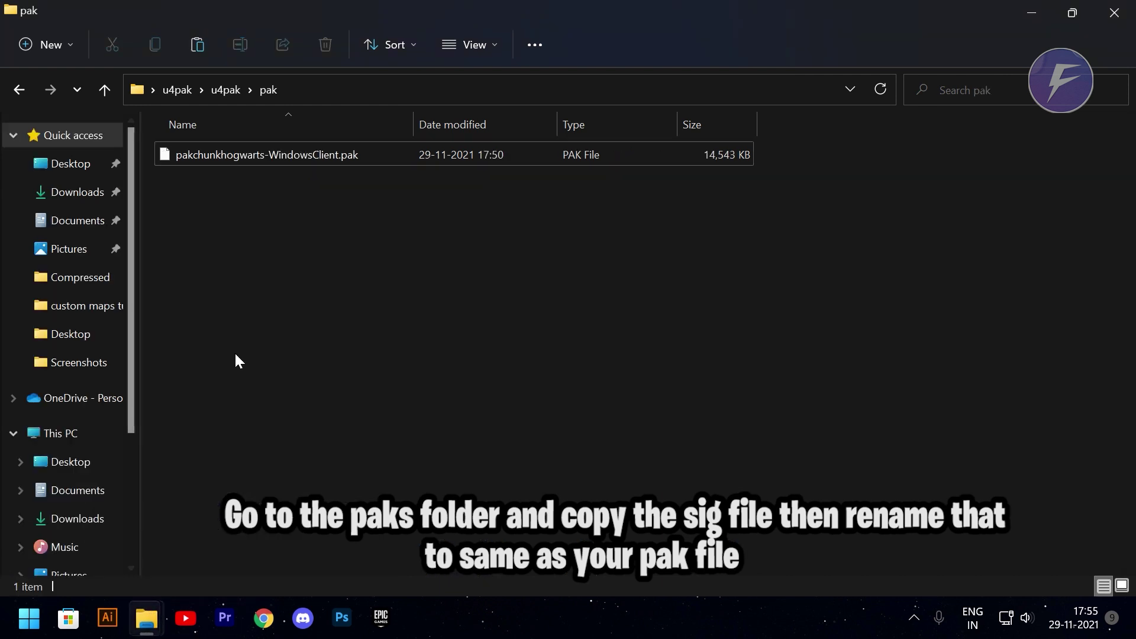
key("ctrl+v")
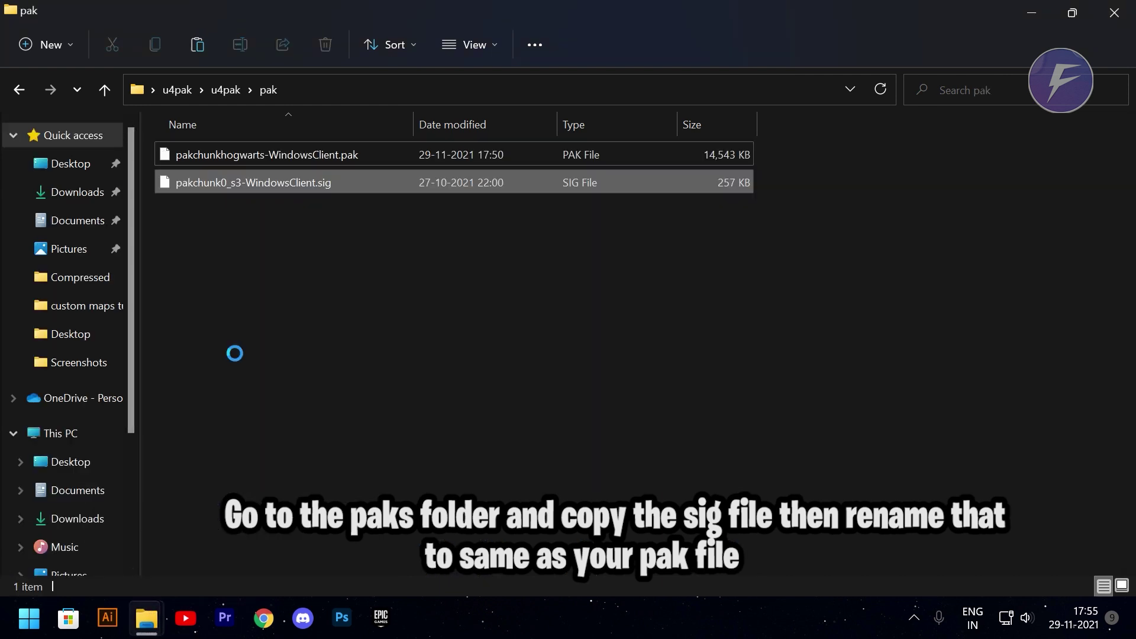
left_click(240, 346)
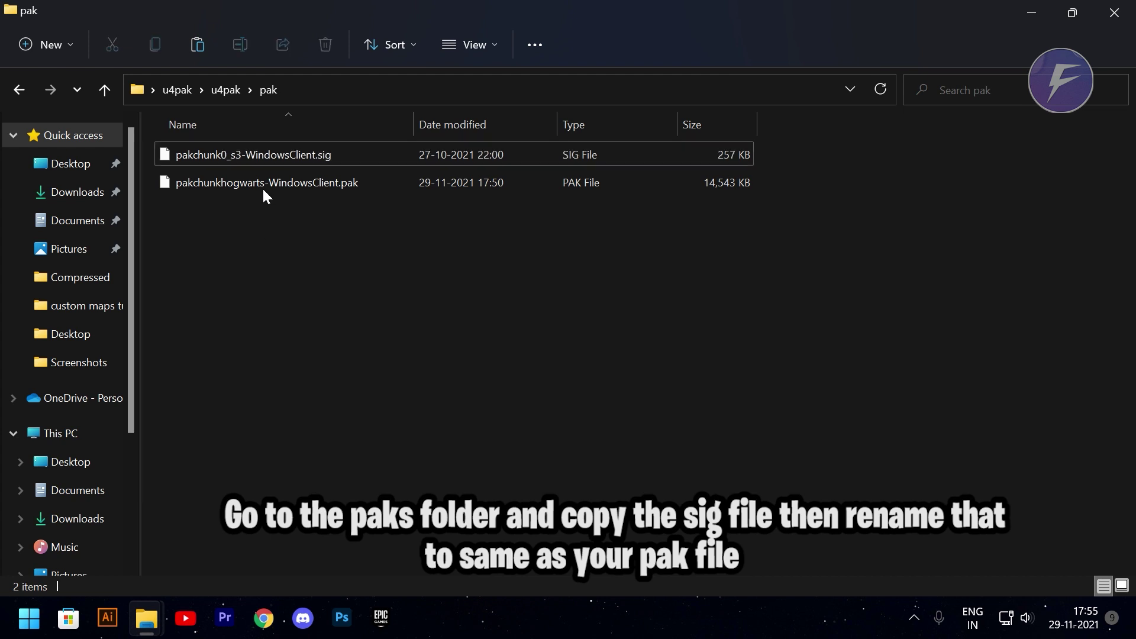
Rename pakchunk0_s3-WindowsClient.sig to pakchunkhogwarts-WindowsClient.sig, reusing the name of the pak file beside it.
left_click(255, 159)
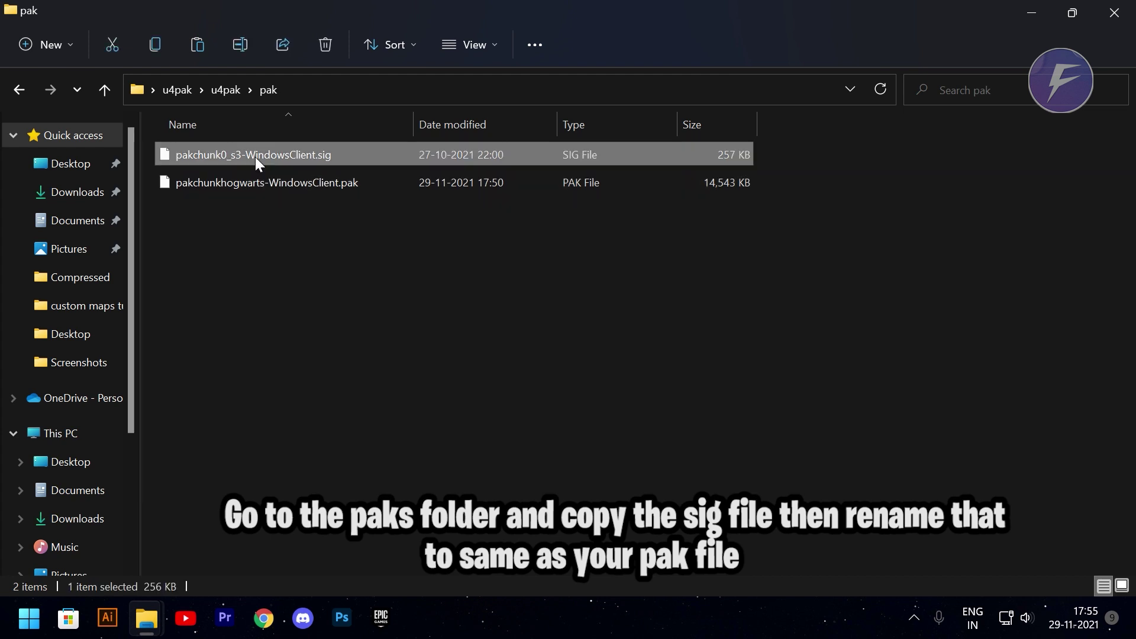
left_click(258, 180)
key("F2")
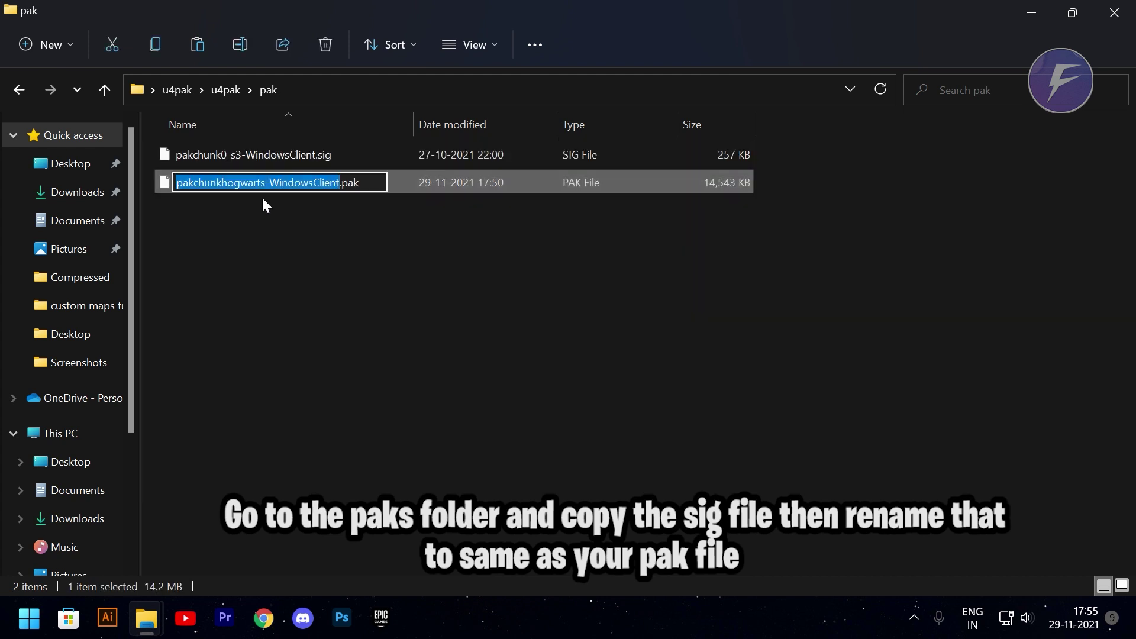
key("ctrl+c")
left_click(257, 154)
key("F2")
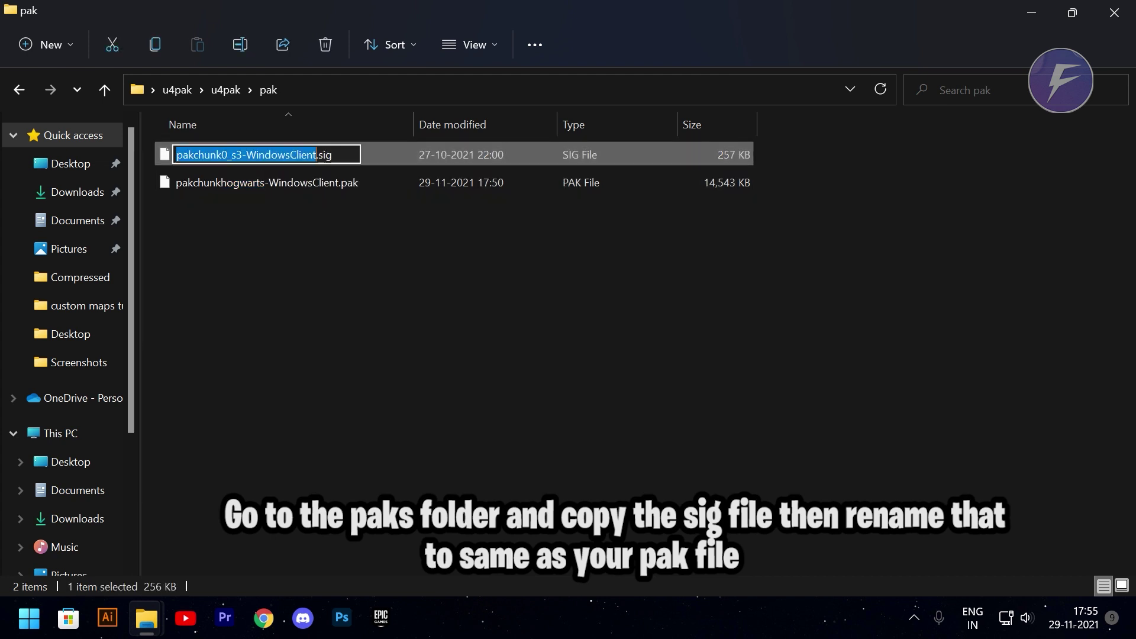
key("ctrl+v")
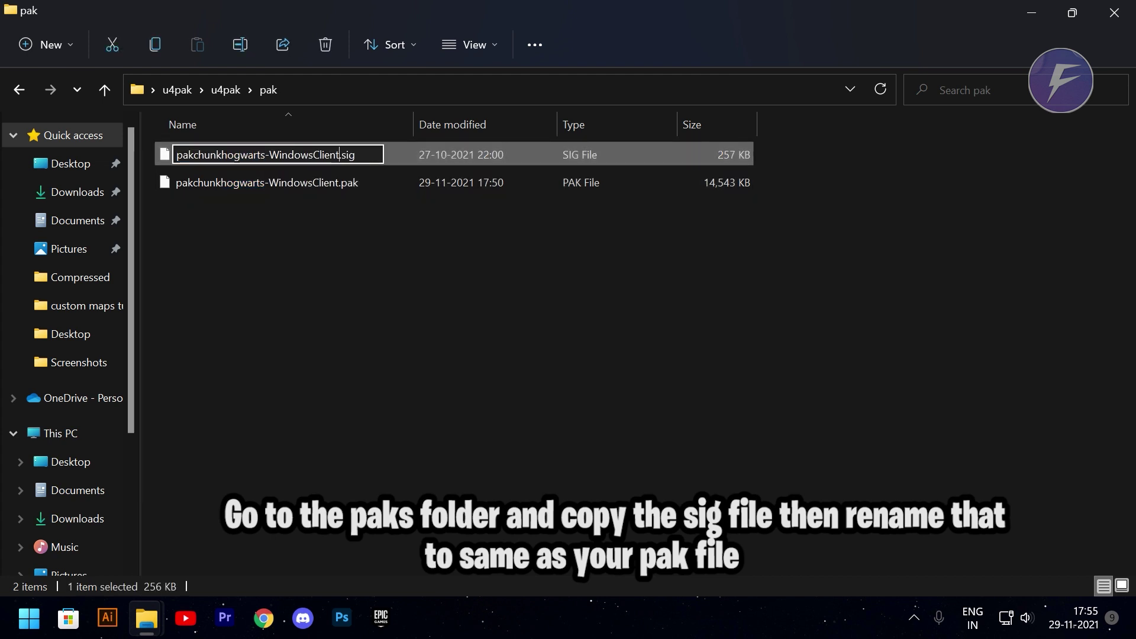
key("Return")
left_click(290, 230)
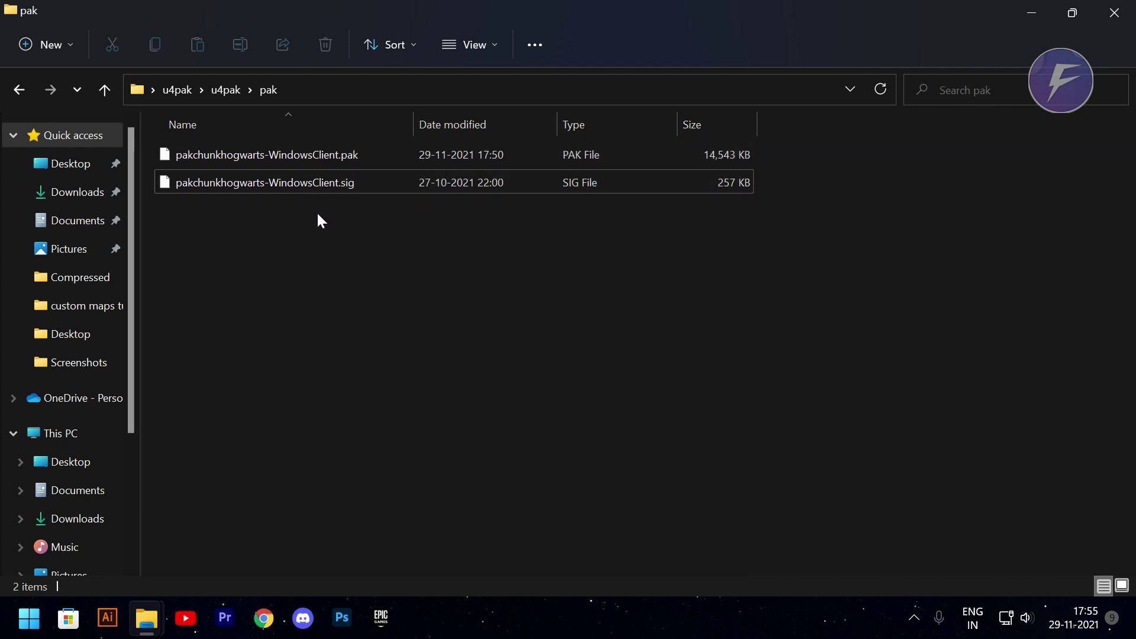
Copy both pakchunkhogwarts-WindowsClient files, pak and sig, into 7.30 Marshmello\FortniteGame\Content\Paks.
left_click_drag(317, 212, 262, 157)
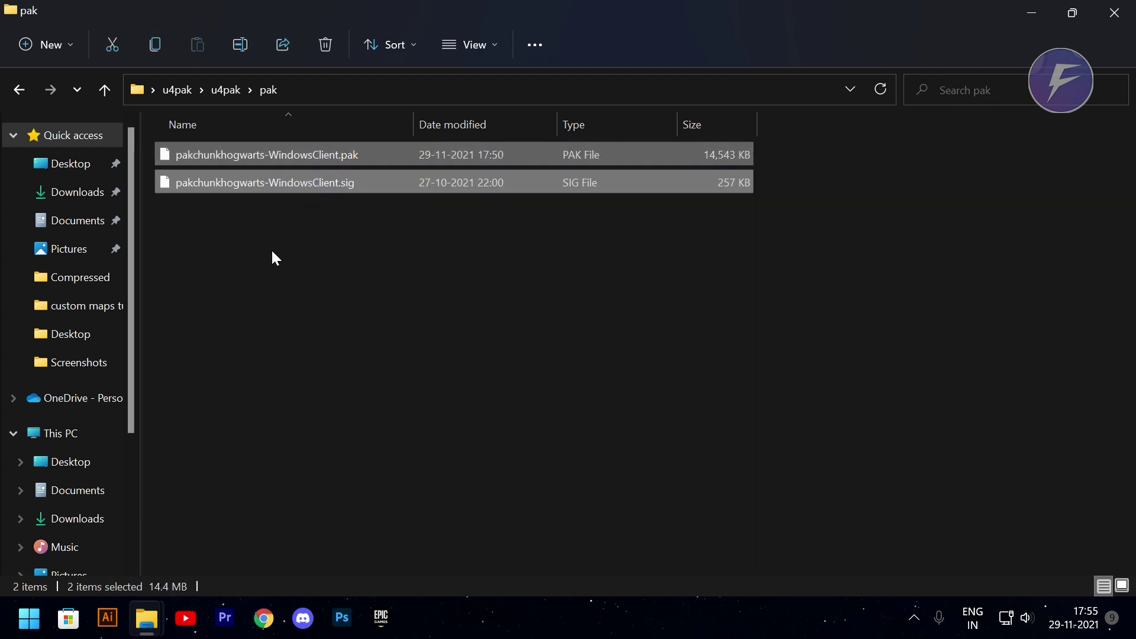
right_click(272, 183)
left_click(340, 367)
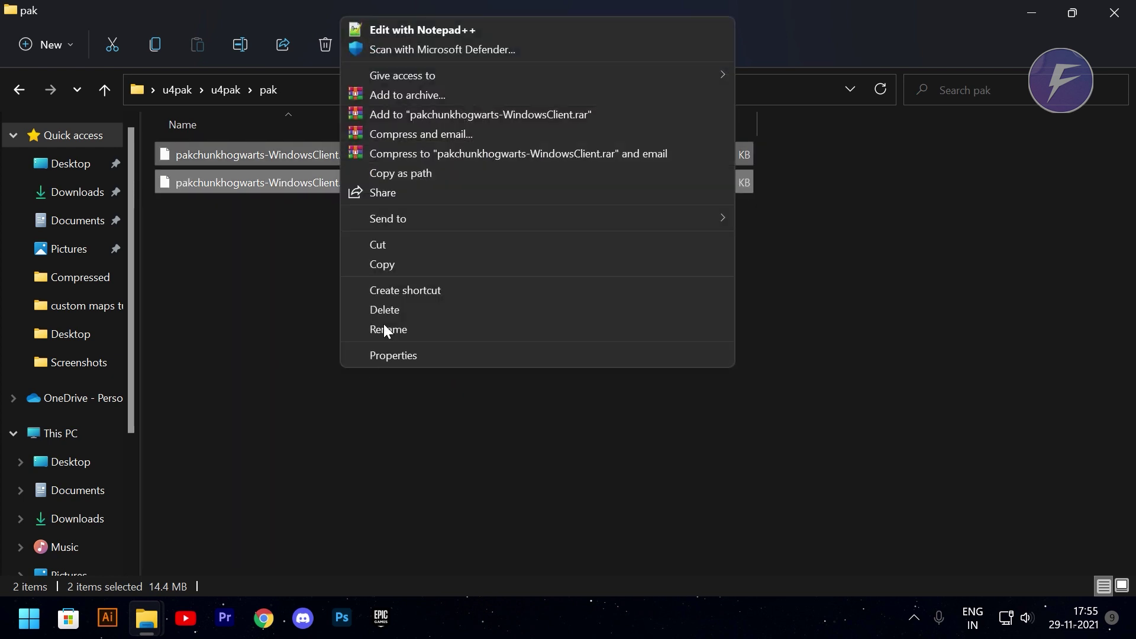
left_click(389, 265)
mouse_move(146, 618)
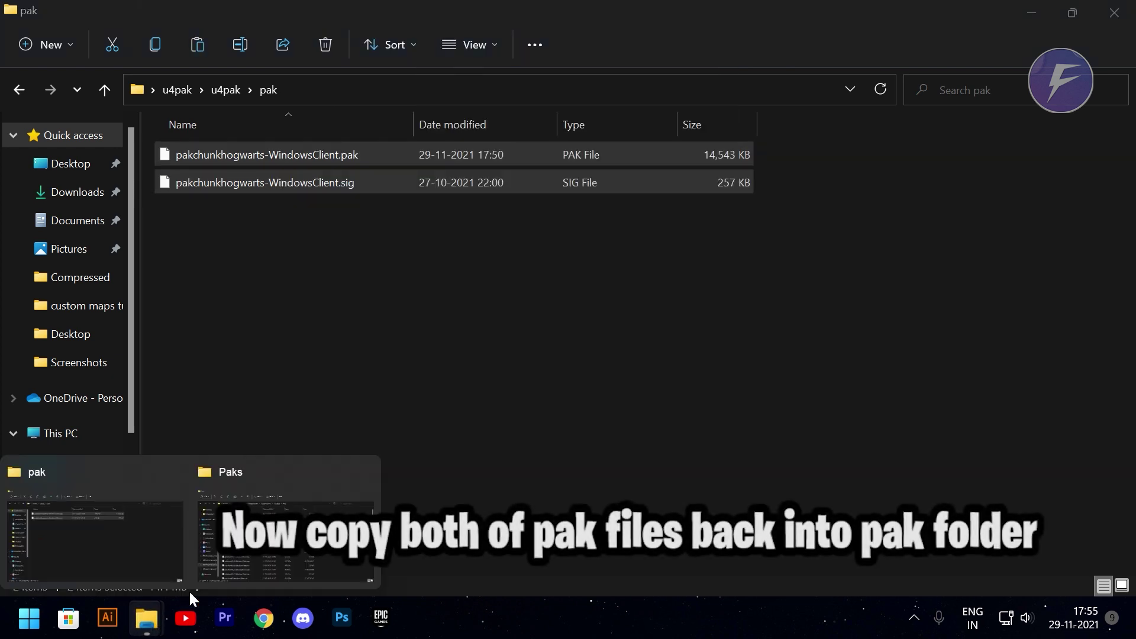
left_click(286, 535)
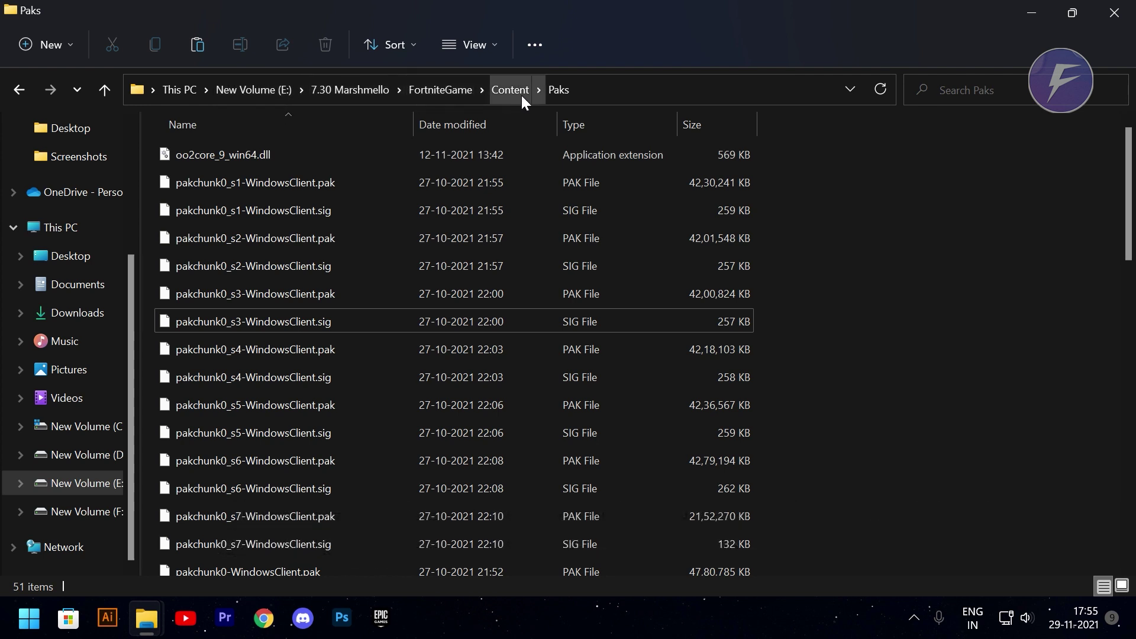
key("ctrl+v")
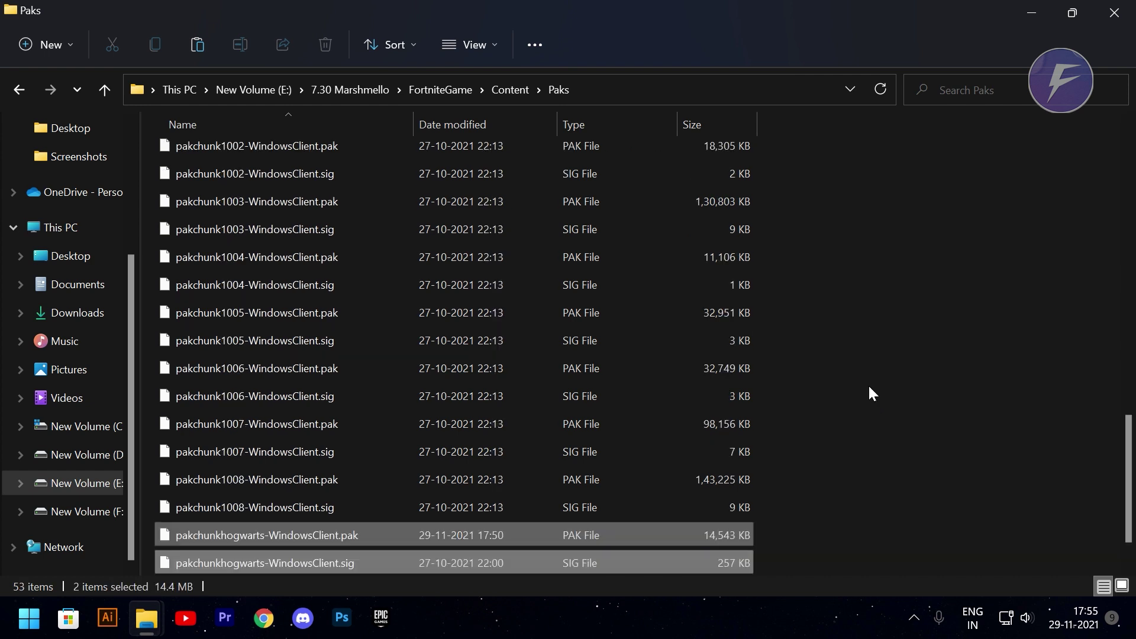